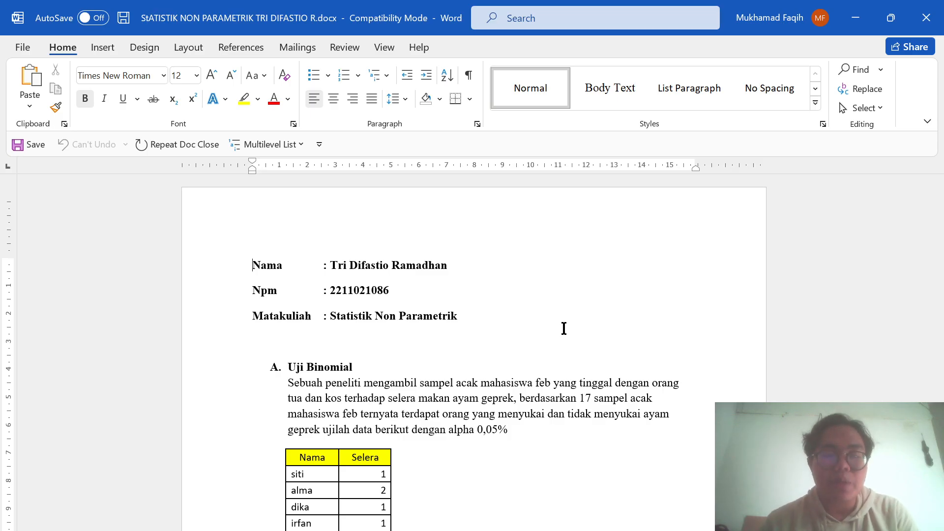
# - Read through the Uji Binomial section of the document, including its problem text, Selera data table, value codes and Ho/Ha hypotheses
pyautogui.scroll(-3, 564, 328)
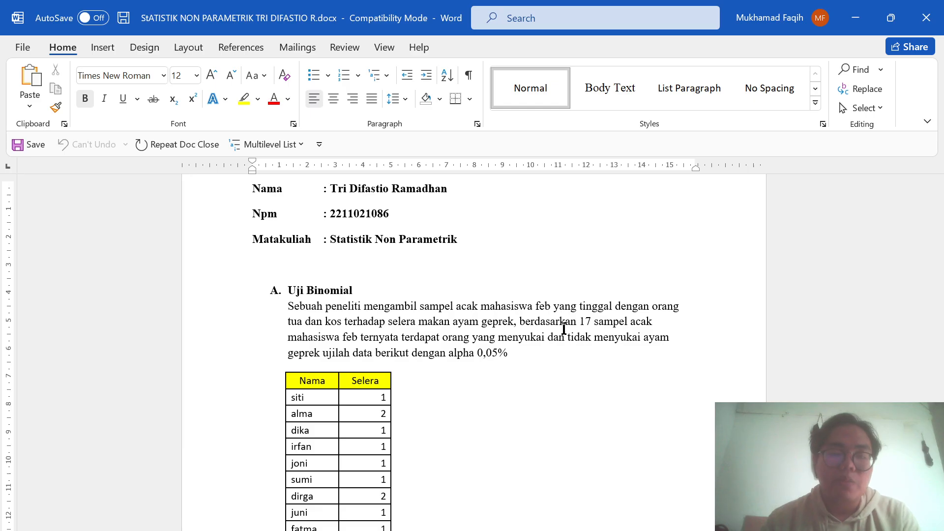
pyautogui.scroll(-1, 465, 372)
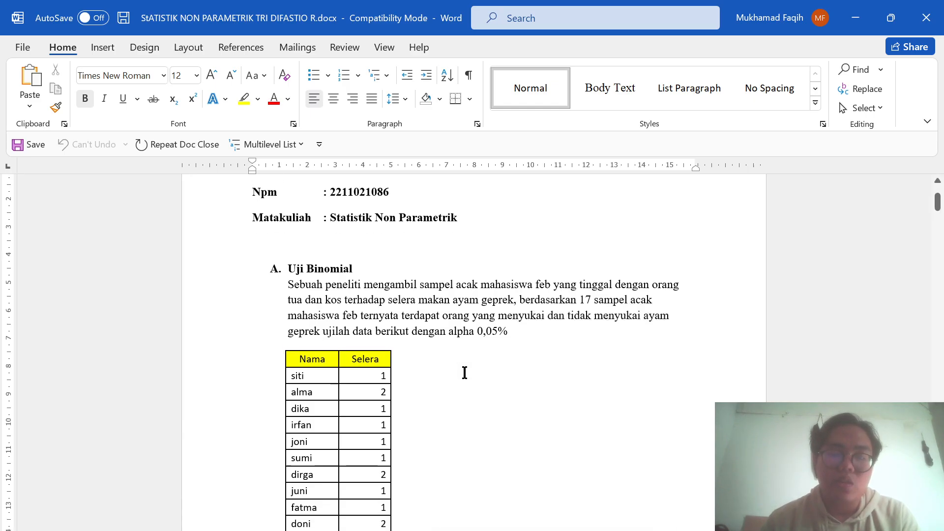
pyautogui.scroll(-6, 464, 373)
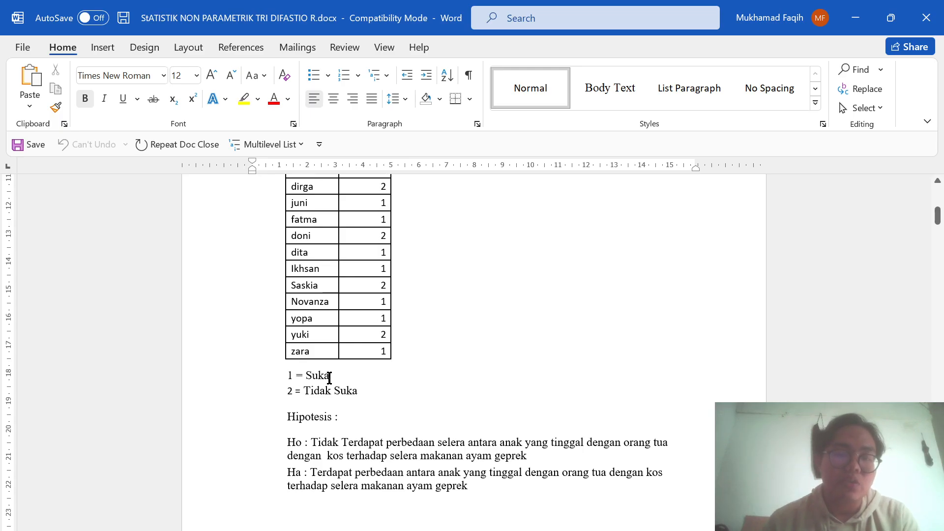
pyautogui.scroll(-1, 381, 391)
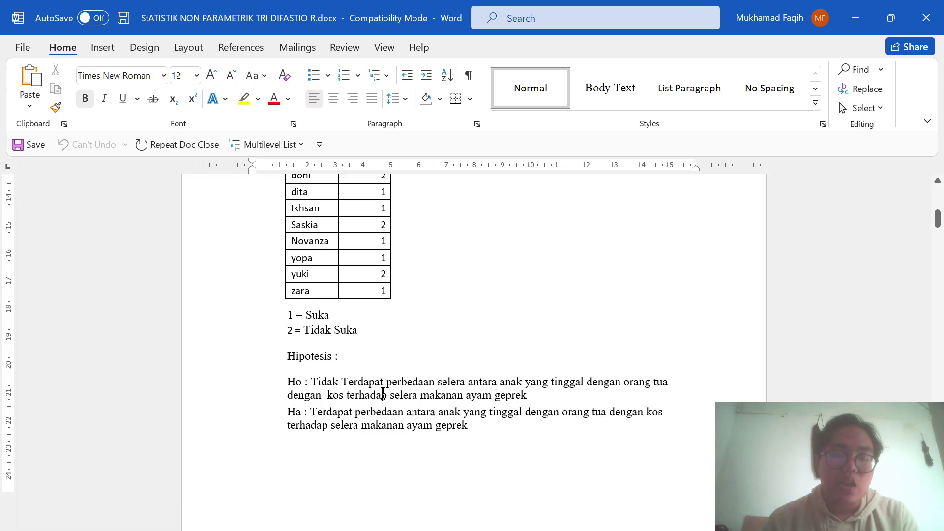
pyautogui.scroll(-1, 383, 393)
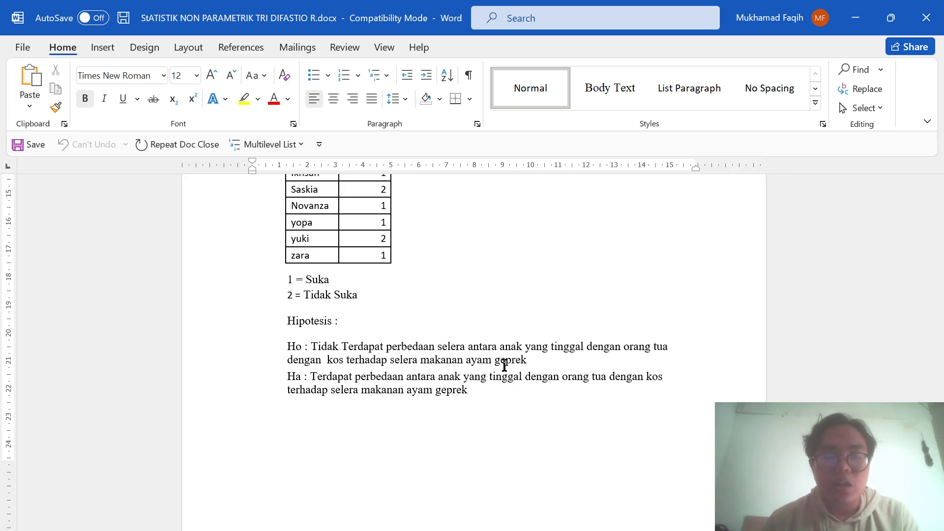
pyautogui.scroll(-2, 504, 365)
pyautogui.scroll(2, 505, 365)
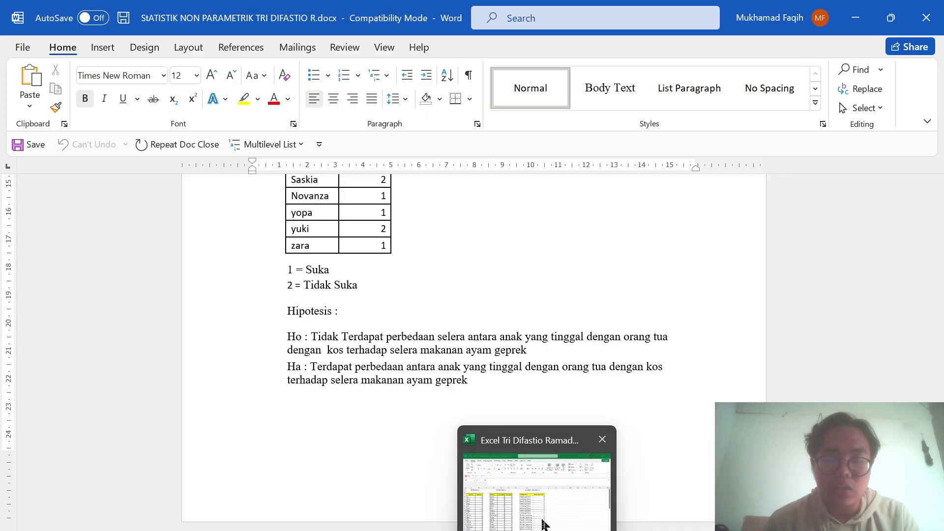
# - Switch to the Excel workbook and copy the Uji Binomial data rows, cells A4:B20 on Sheet1, without the headers
pyautogui.click(544, 525)
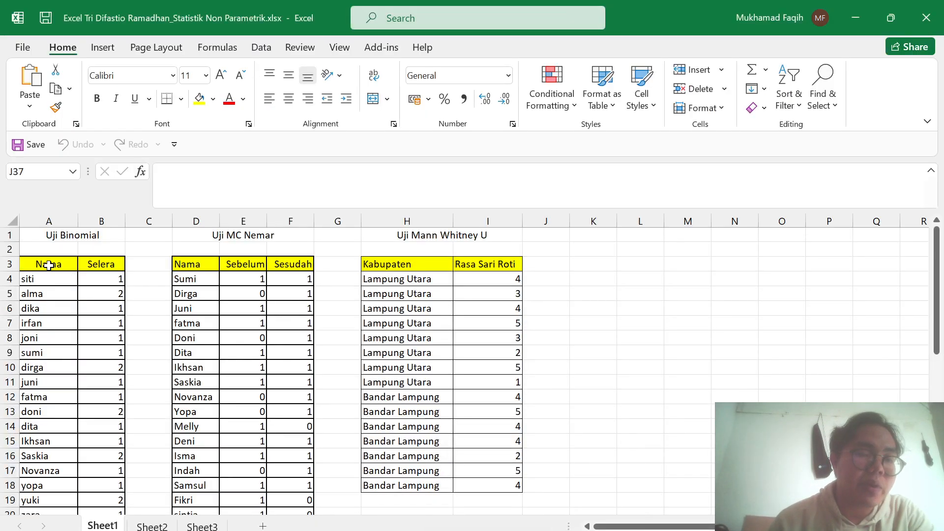
pyautogui.moveTo(42, 280); pyautogui.dragTo(113, 487)
pyautogui.hotkey('ctrl', 'c')
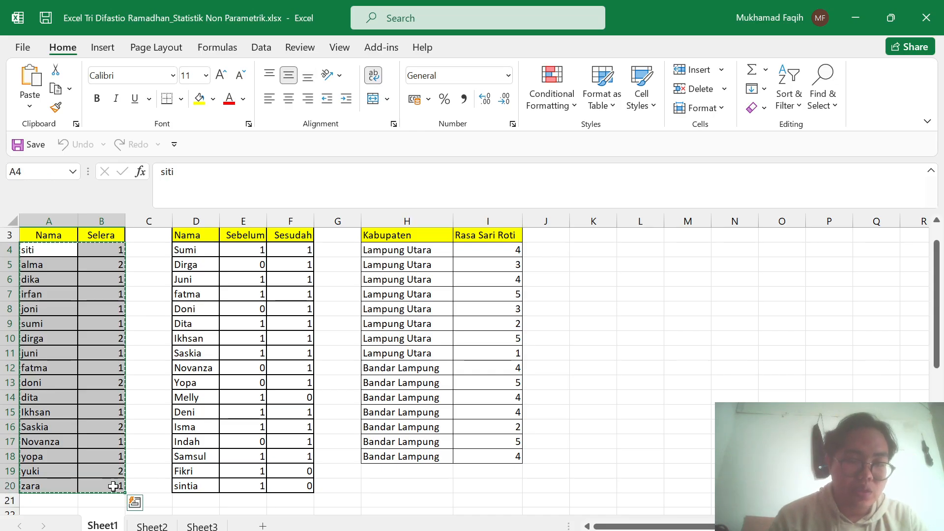
# - Switch to the empty SPSS data editor and paste the copied data starting at the first cell of row 1
pyautogui.moveTo(383, 529)
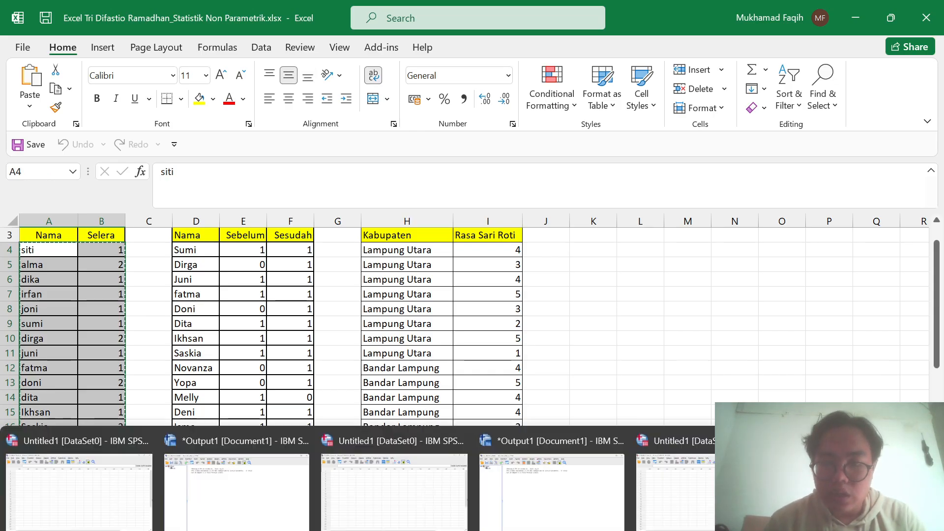
pyautogui.moveTo(500, 491)
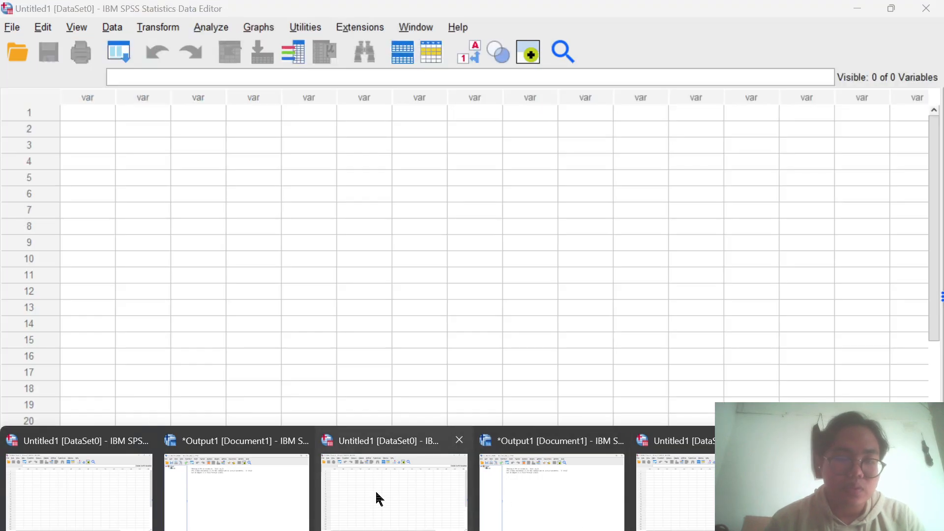
pyautogui.click(376, 490)
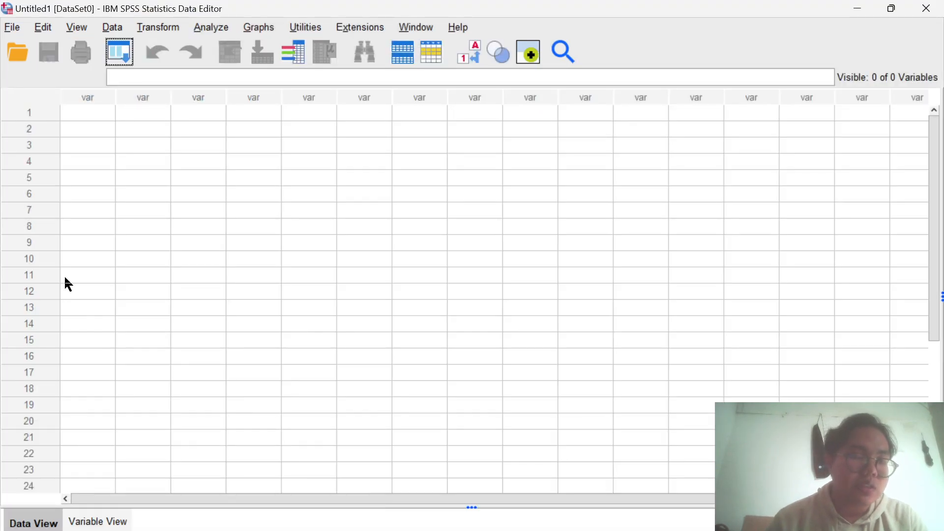
pyautogui.click(87, 114)
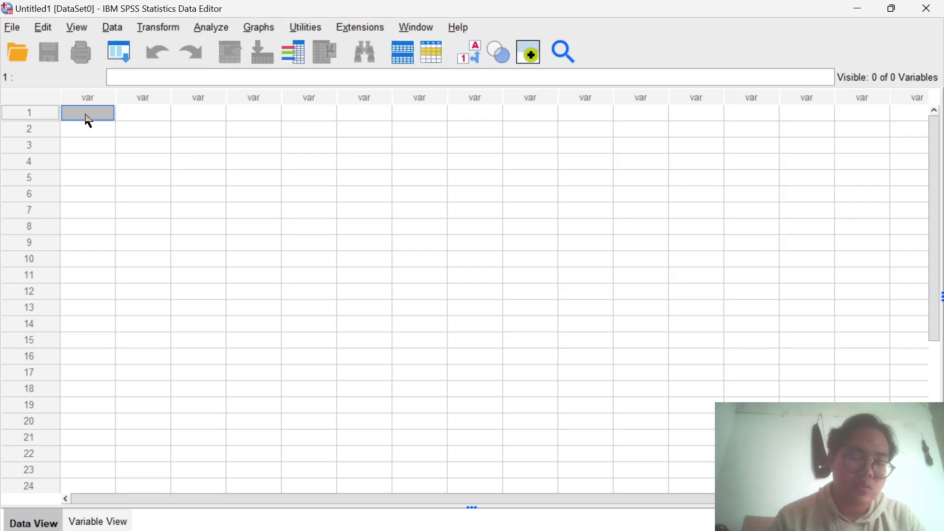
pyautogui.hotkey('ctrl', 'v')
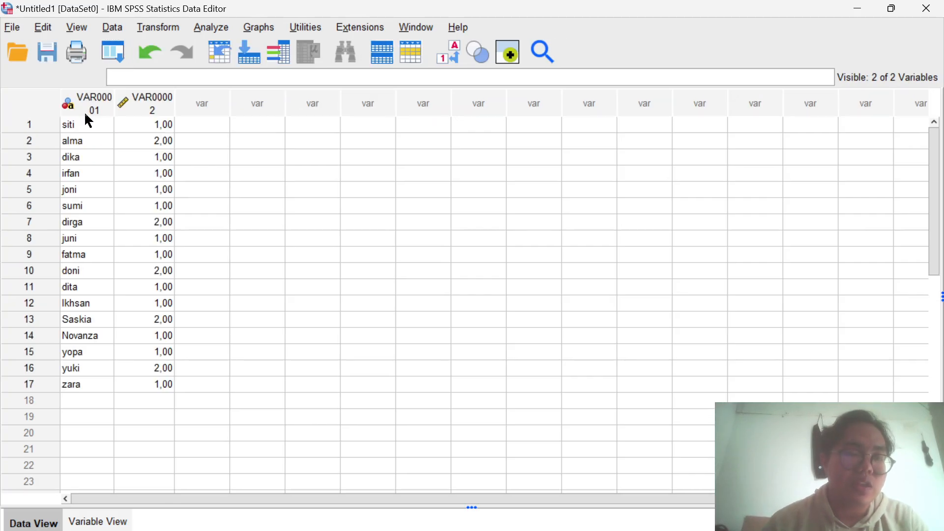
# - Rename the first variable NAMA and the second variable SELERA in the variable definitions
pyautogui.click(100, 521)
pyautogui.click(108, 92)
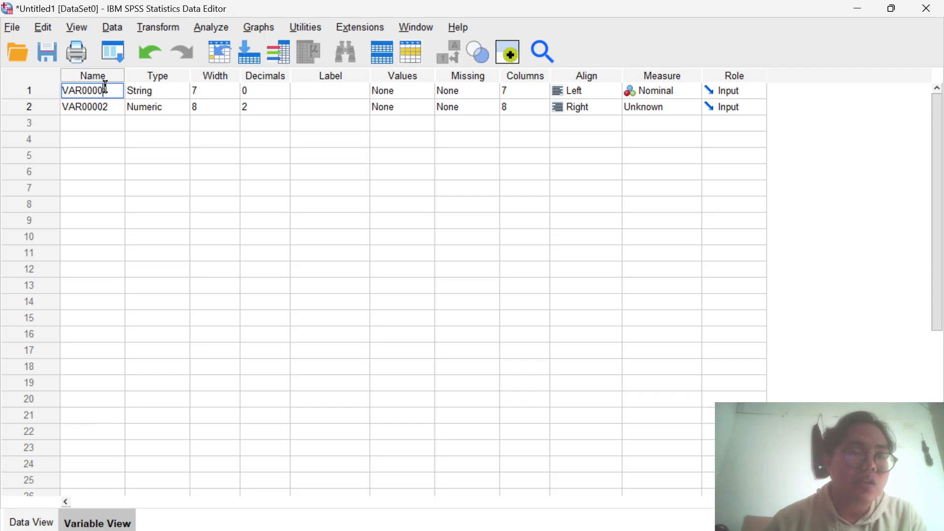
pyautogui.click(112, 90)
pyautogui.press('BackSpace')
pyautogui.press('BackSpace')
pyautogui.press('BackSpace')
pyautogui.press('BackSpace')
pyautogui.press('BackSpace')
pyautogui.press('BackSpace')
pyautogui.press('BackSpace')
pyautogui.press('BackSpace')
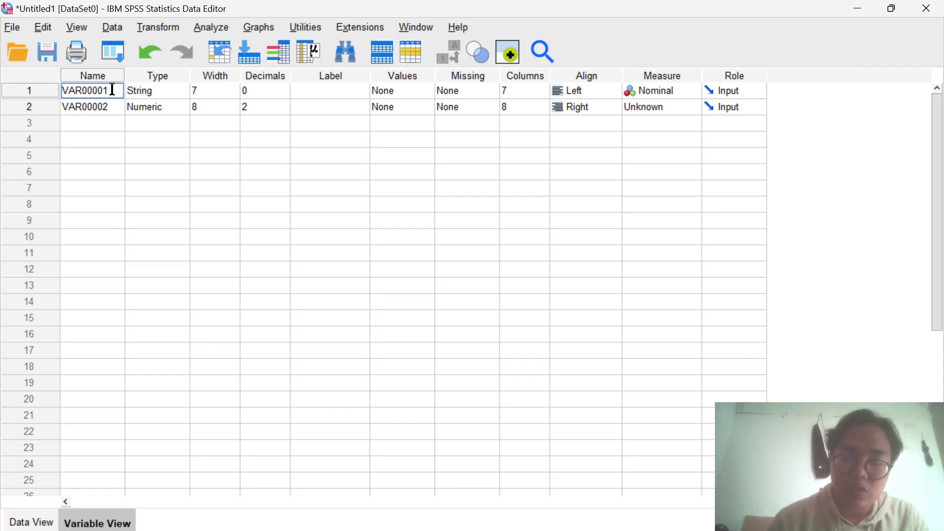
pyautogui.write('NAMA')
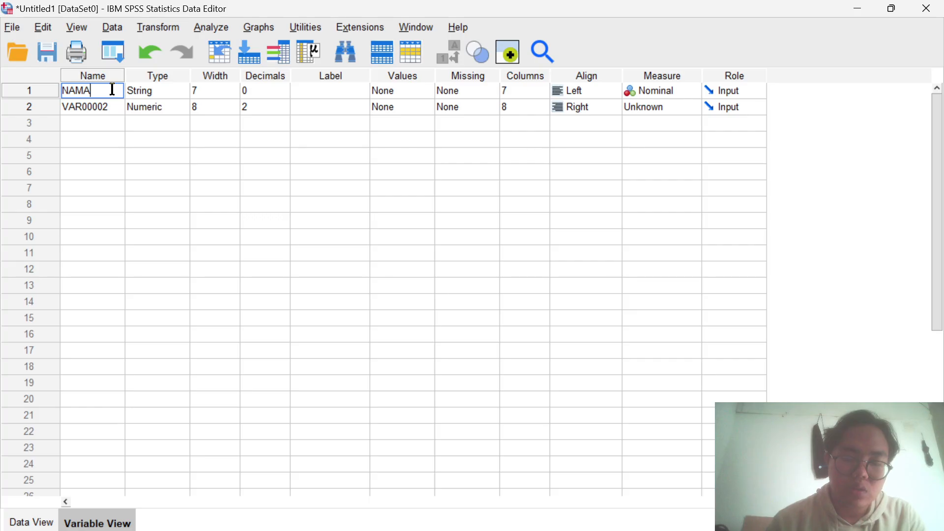
pyautogui.press('Return')
pyautogui.write('S')
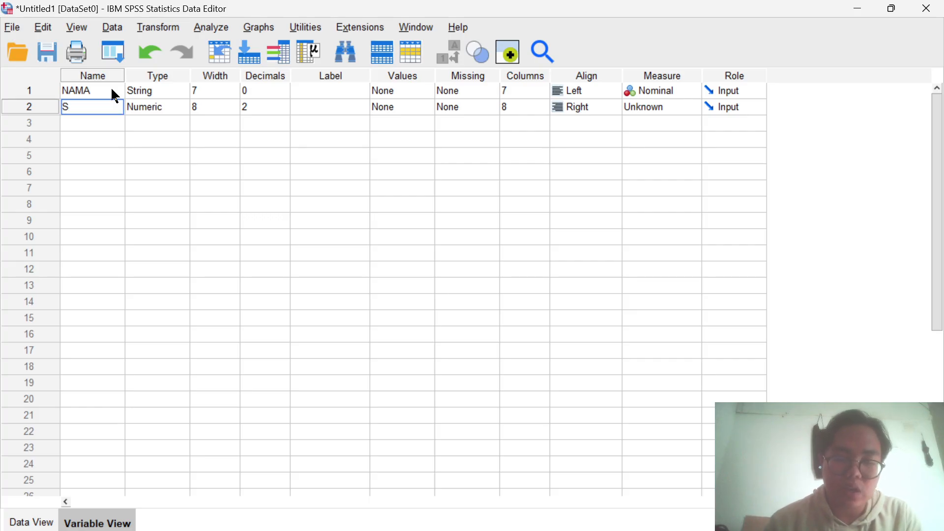
pyautogui.write('ELER')
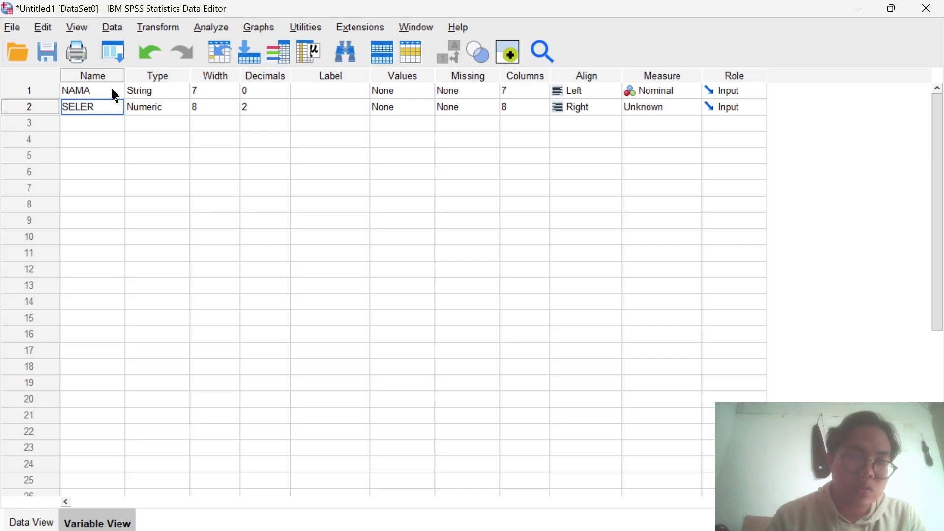
pyautogui.write('A')
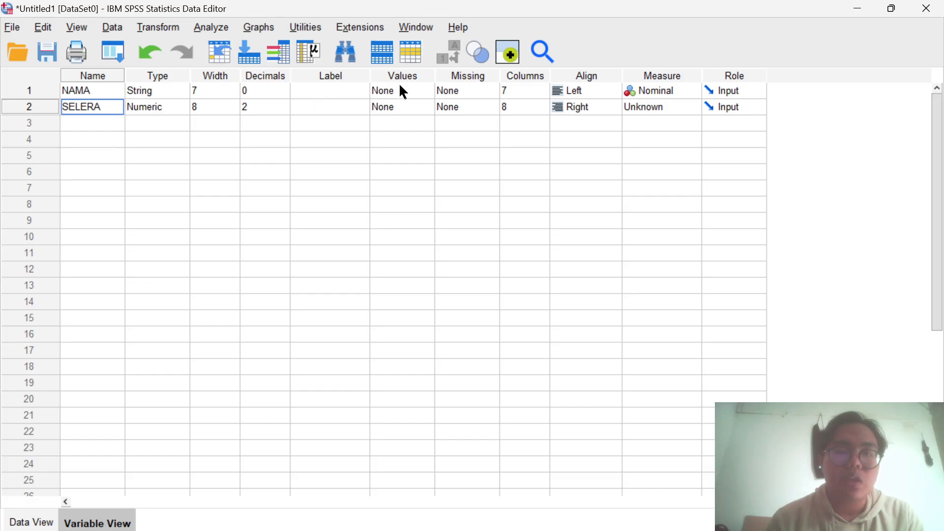
pyautogui.click(423, 90)
pyautogui.click(424, 91)
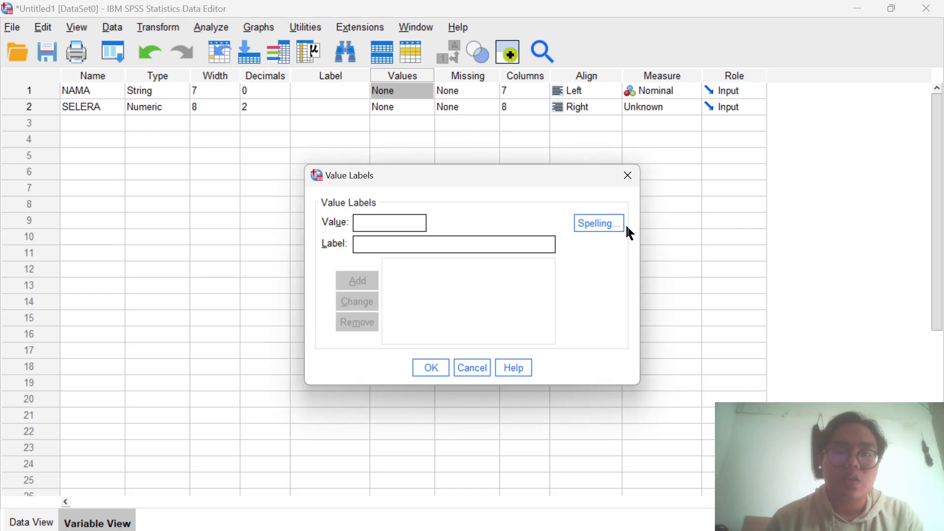
pyautogui.click(628, 175)
# - Open the value labels of the SELERA variable and add the label SUKA for value 1
pyautogui.click(422, 105)
pyautogui.click(425, 106)
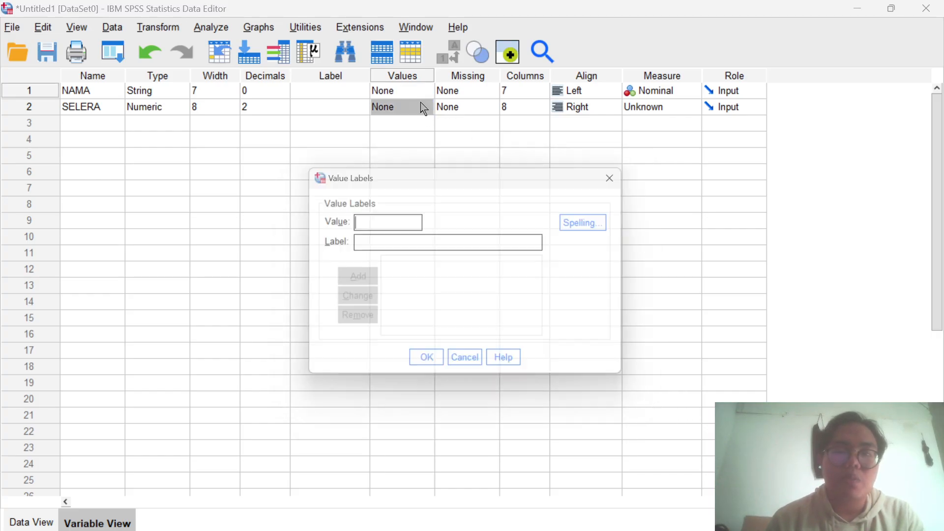
pyautogui.write('1')
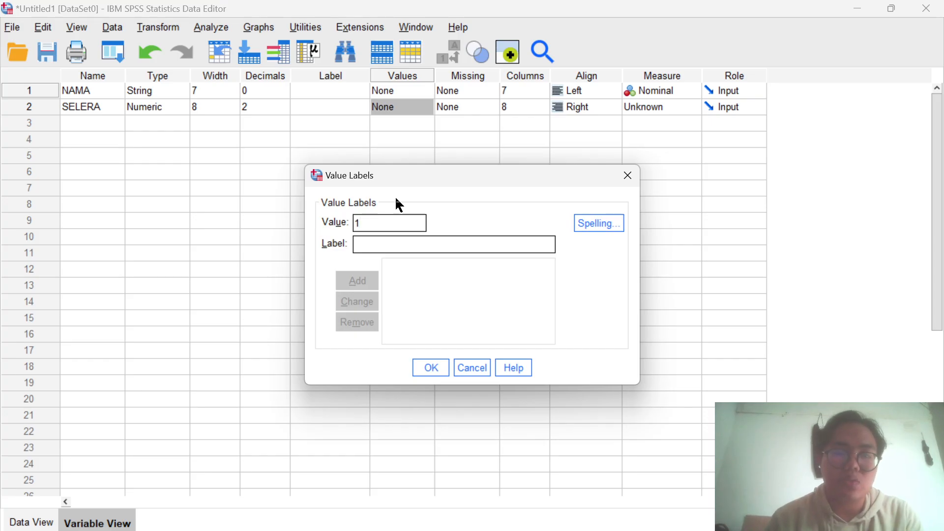
pyautogui.click(372, 246)
pyautogui.write('SUKA')
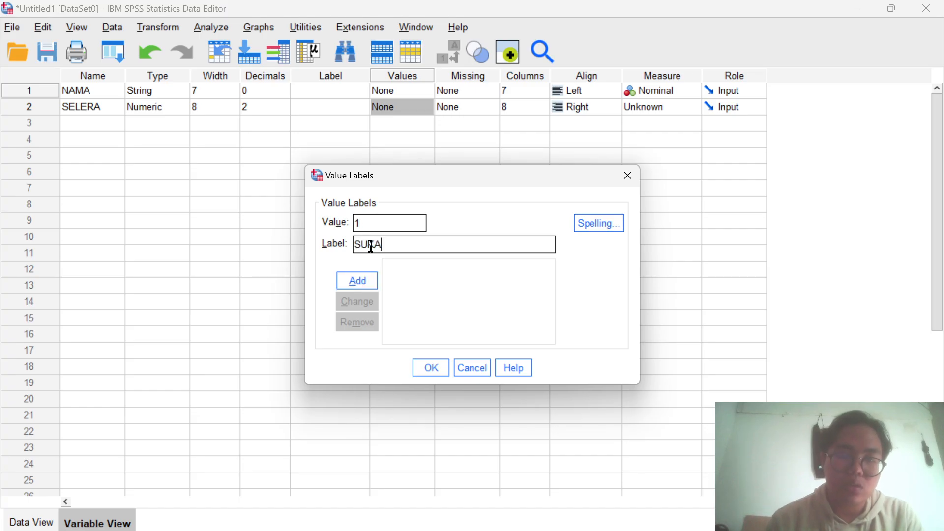
pyautogui.click(360, 283)
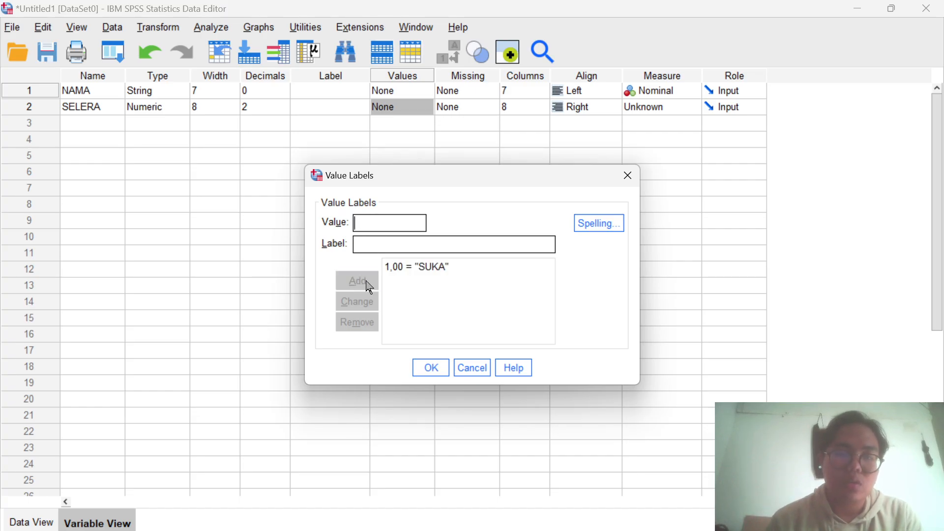
# - Add the label TIDAK SUKA for value 2 and apply the value labels to SELERA
pyautogui.write('2')
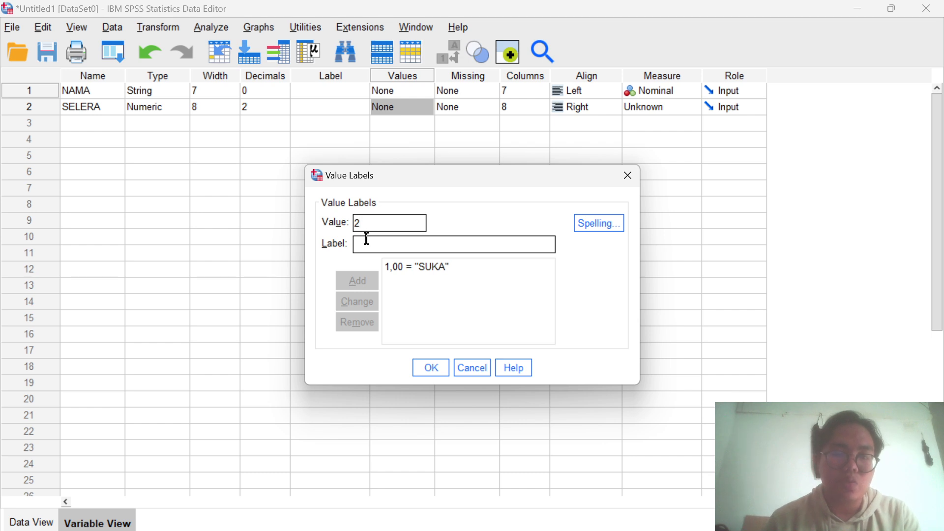
pyautogui.click(369, 241)
pyautogui.write('TI')
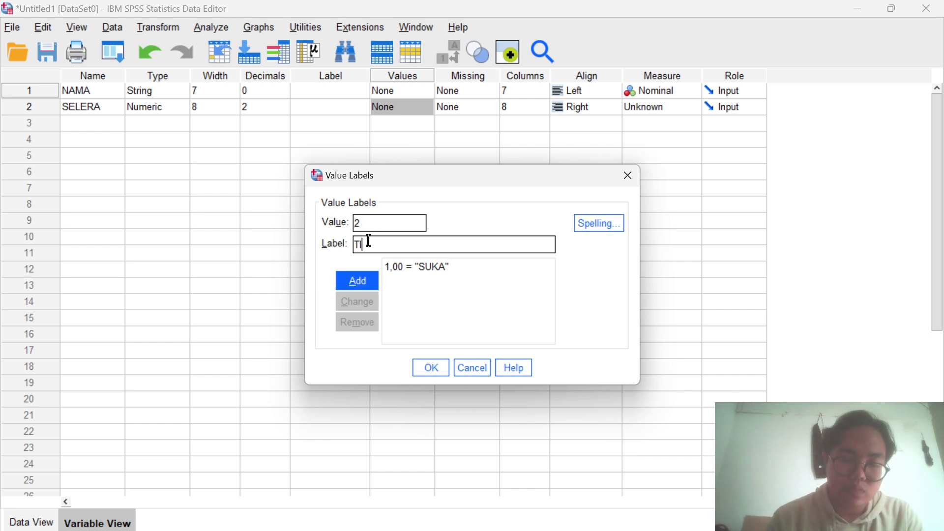
pyautogui.write('DAK SUKA')
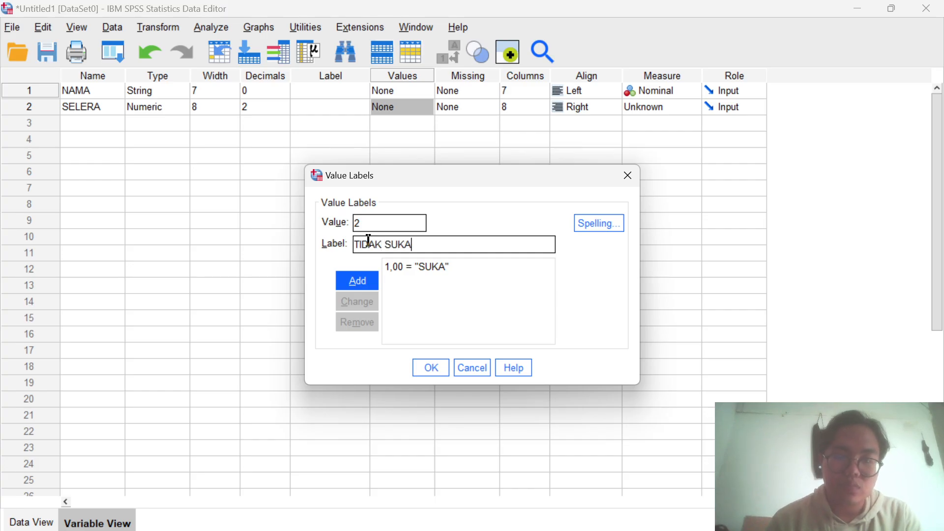
pyautogui.click(366, 281)
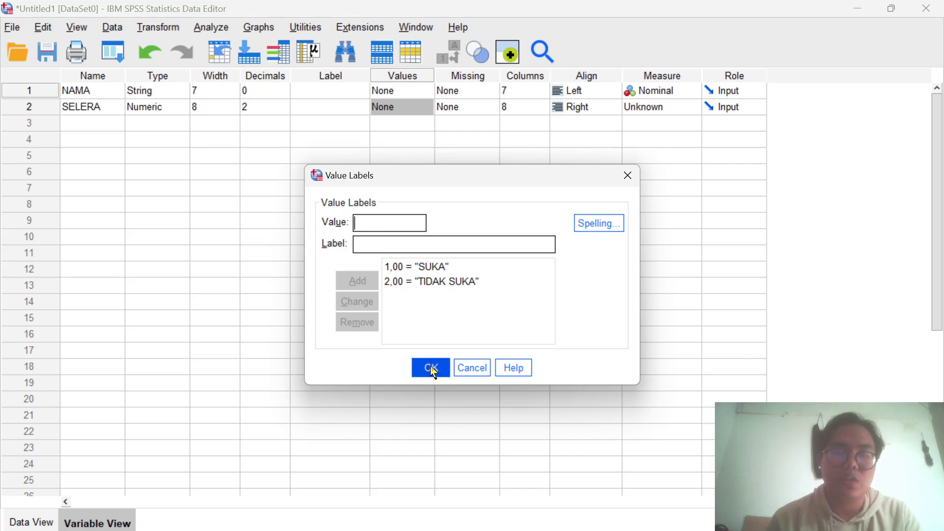
pyautogui.click(432, 370)
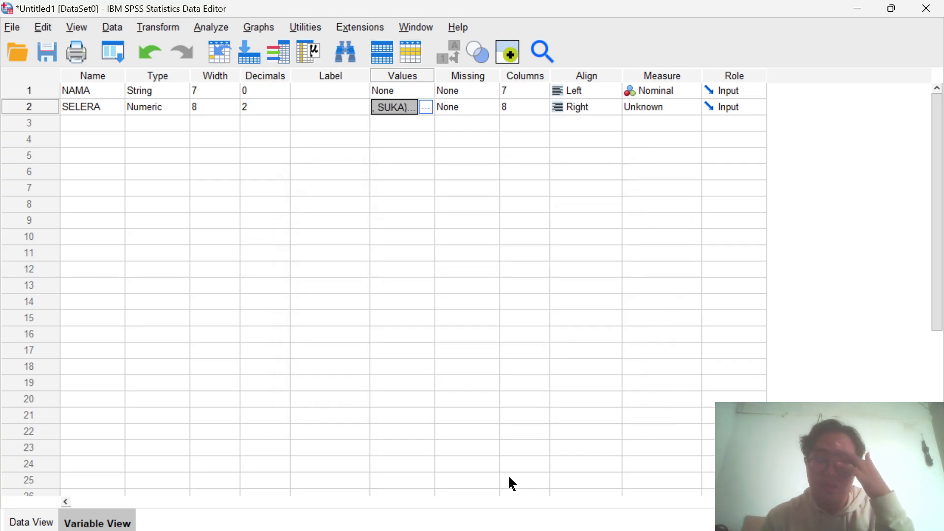
pyautogui.moveTo(569, 530)
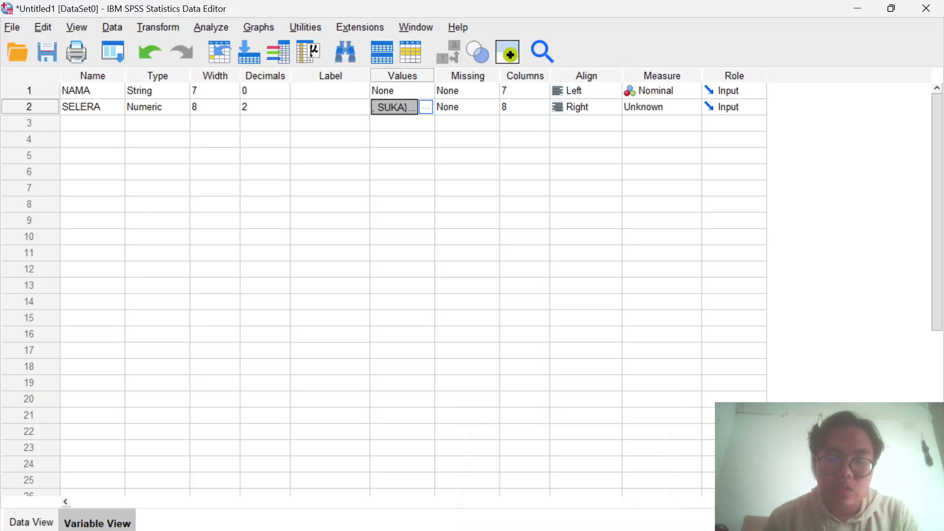
pyautogui.moveTo(600, 530)
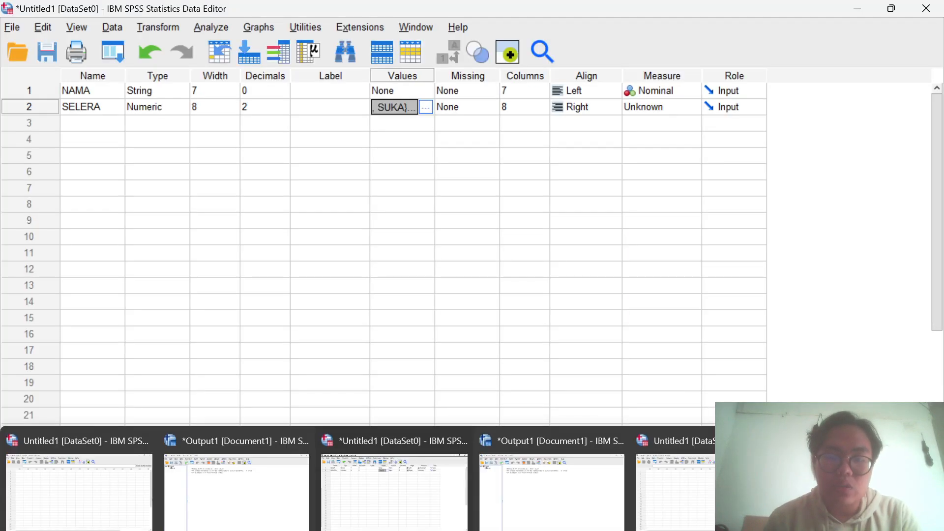
pyautogui.click(562, 350)
pyautogui.click(590, 268)
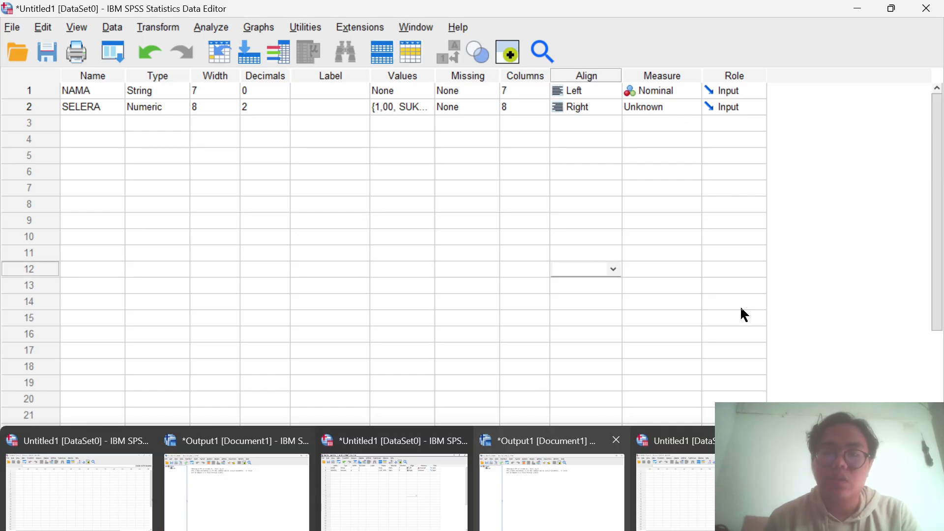
# - Set the measurement level to Nominal for NAMA and to Scale for SELERA
pyautogui.click(688, 91)
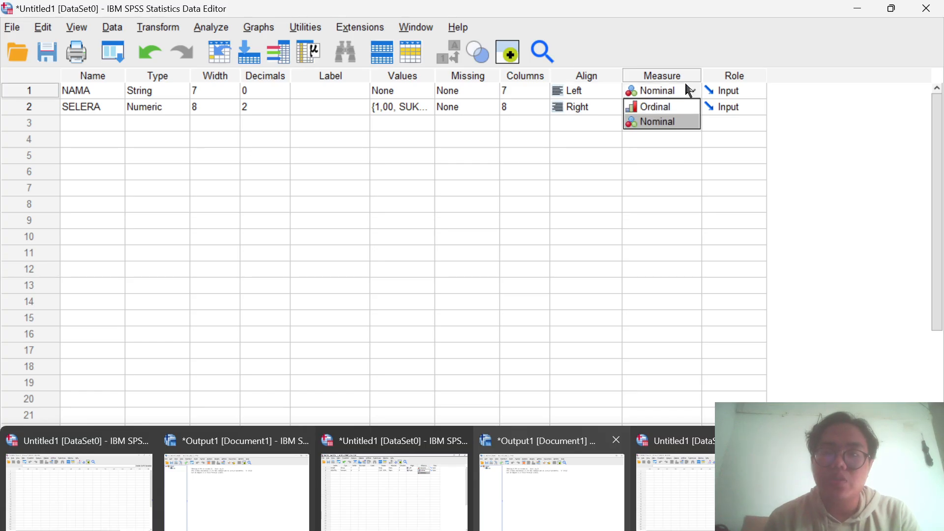
pyautogui.click(678, 121)
pyautogui.click(674, 107)
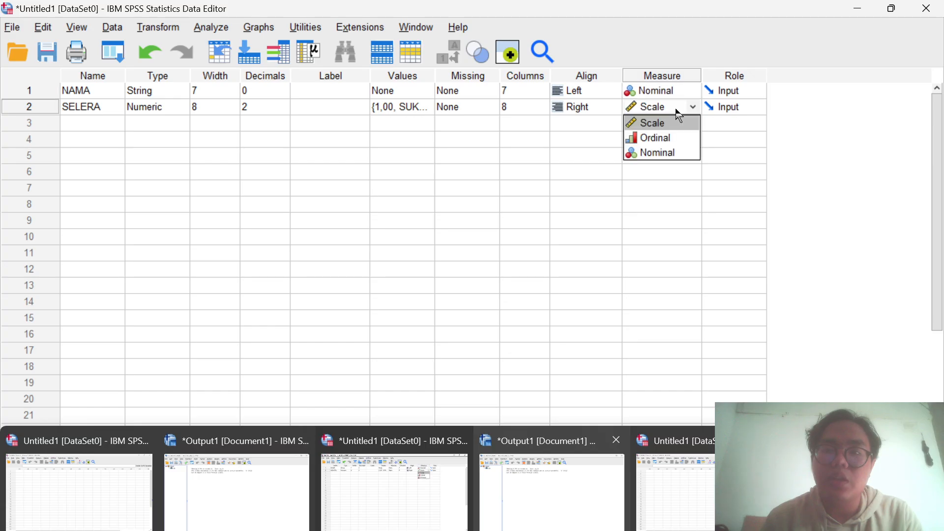
pyautogui.click(658, 126)
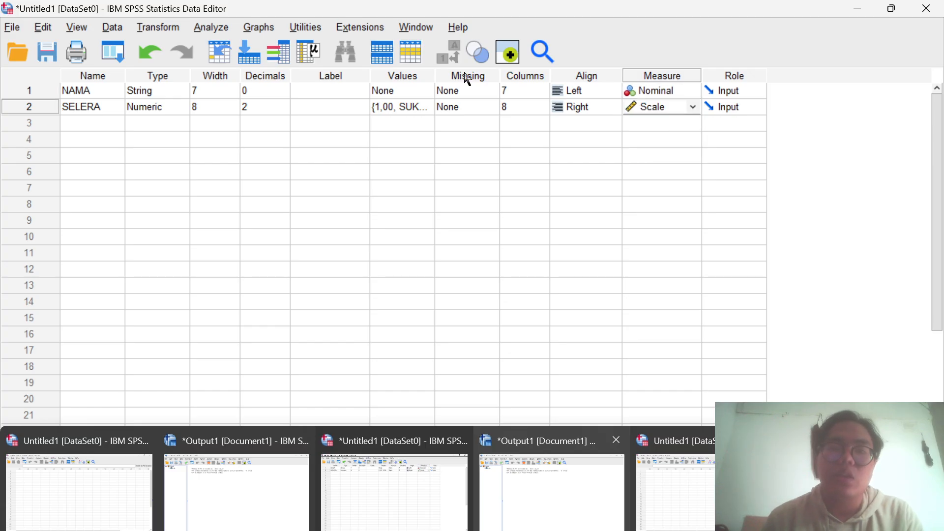
# - Set up a one-sample nonparametric test with customized tests, choosing the Binomial test that compares observed binary probability to hypothesized
pyautogui.click(215, 33)
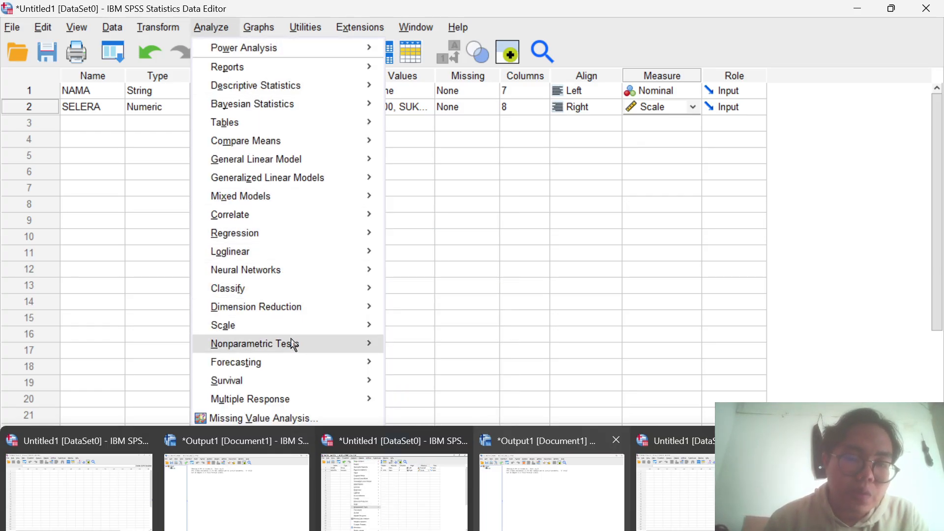
pyautogui.moveTo(362, 344)
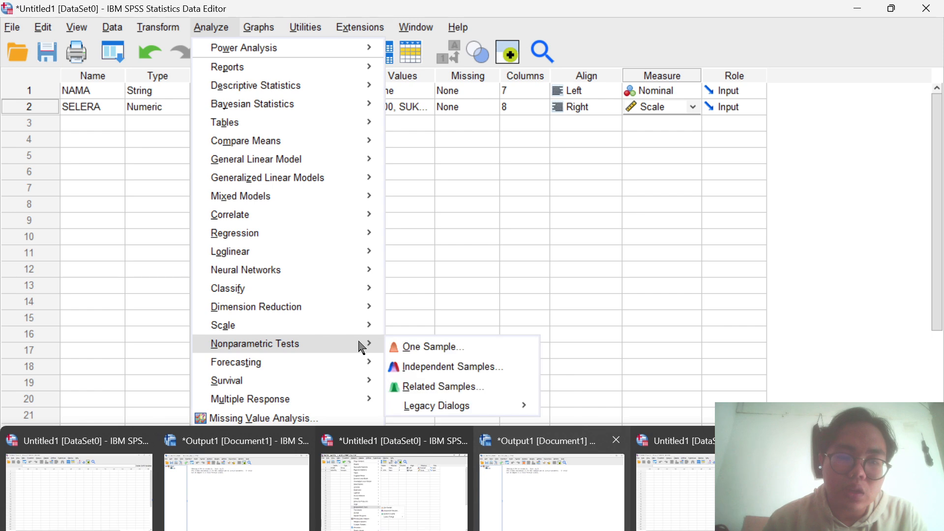
pyautogui.click(411, 348)
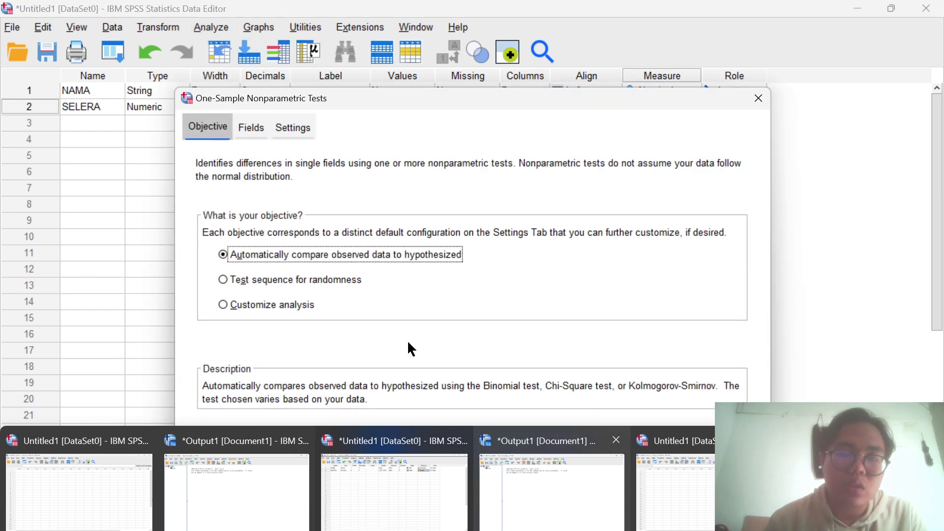
pyautogui.click(295, 128)
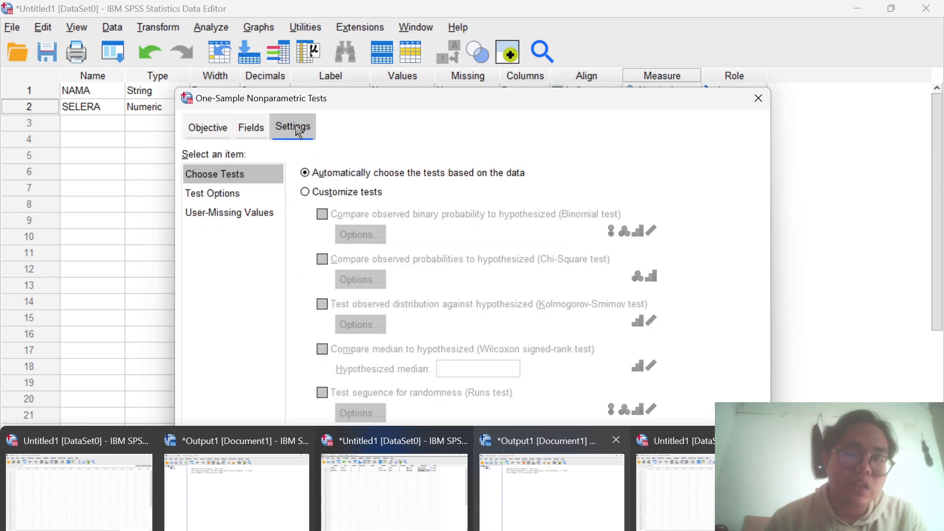
pyautogui.click(311, 193)
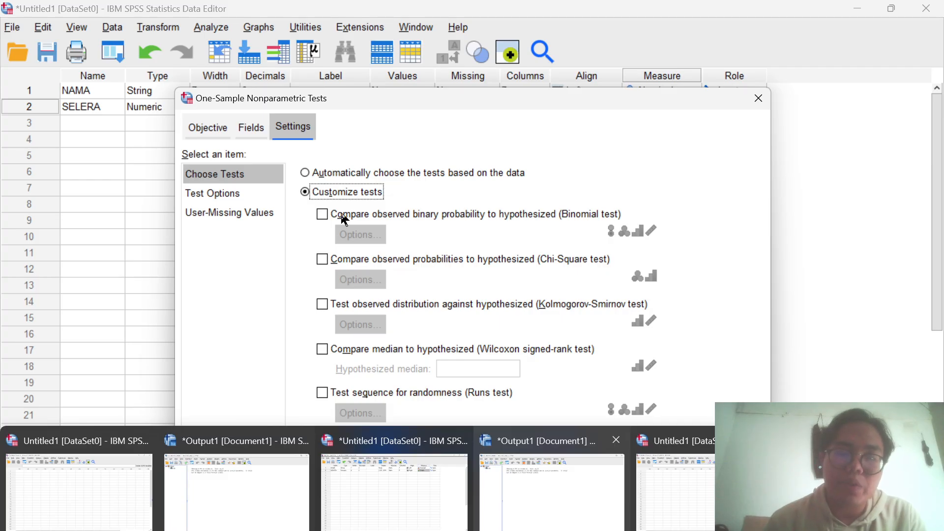
pyautogui.click(323, 216)
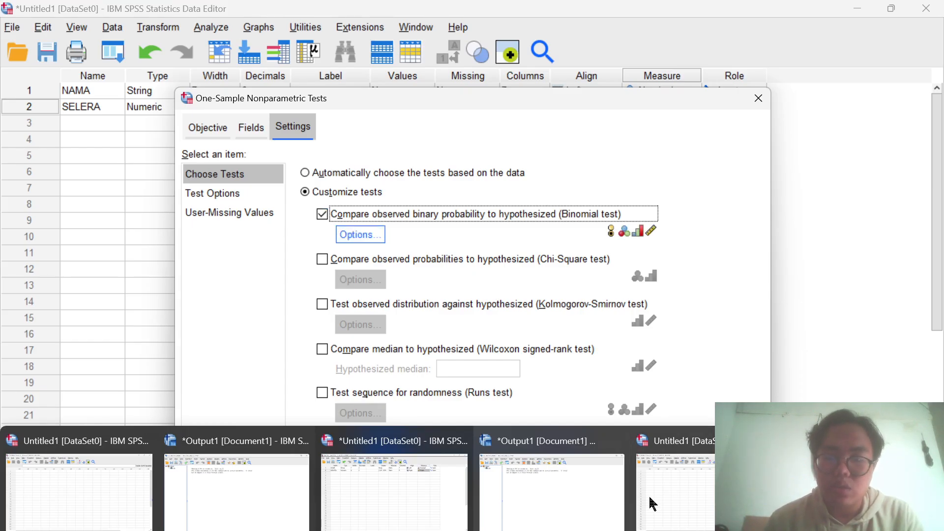
# - Run the one-sample test and examine the Hypothesis Test Summary and One-Sample Binomial Test Summary for SELERA
pyautogui.moveTo(648, 494)
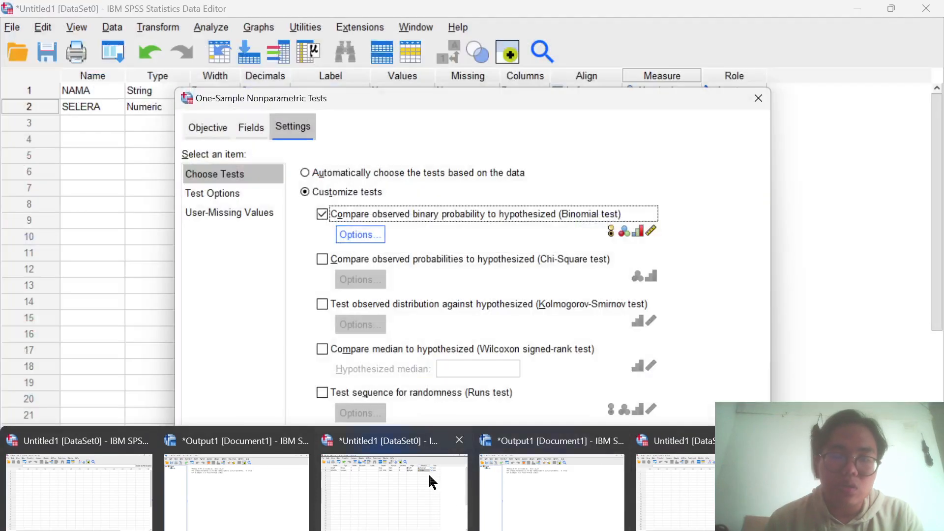
pyautogui.click(424, 471)
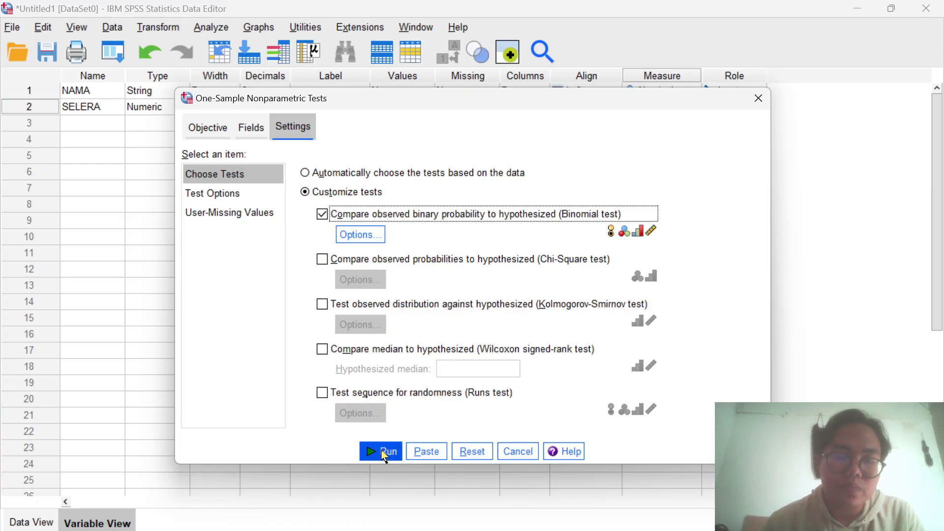
pyautogui.click(384, 452)
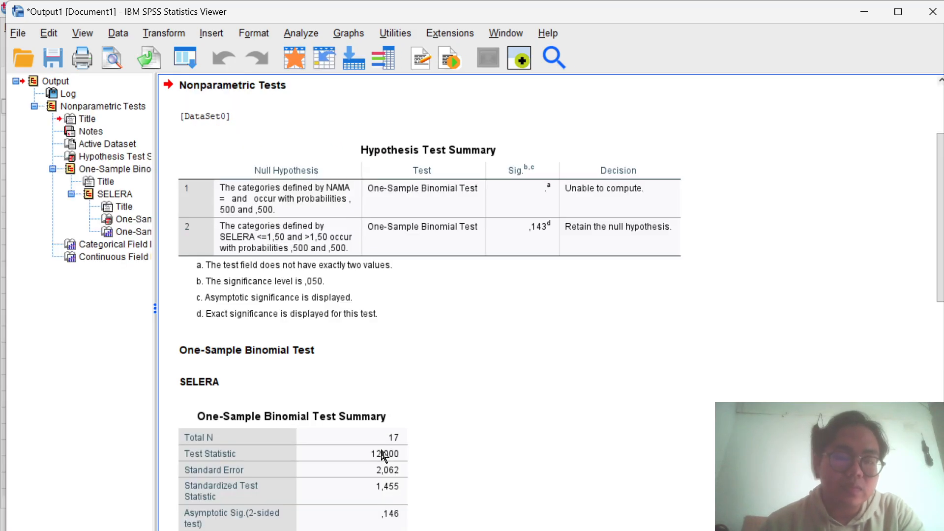
pyautogui.click(384, 455)
pyautogui.scroll(-3, 512, 371)
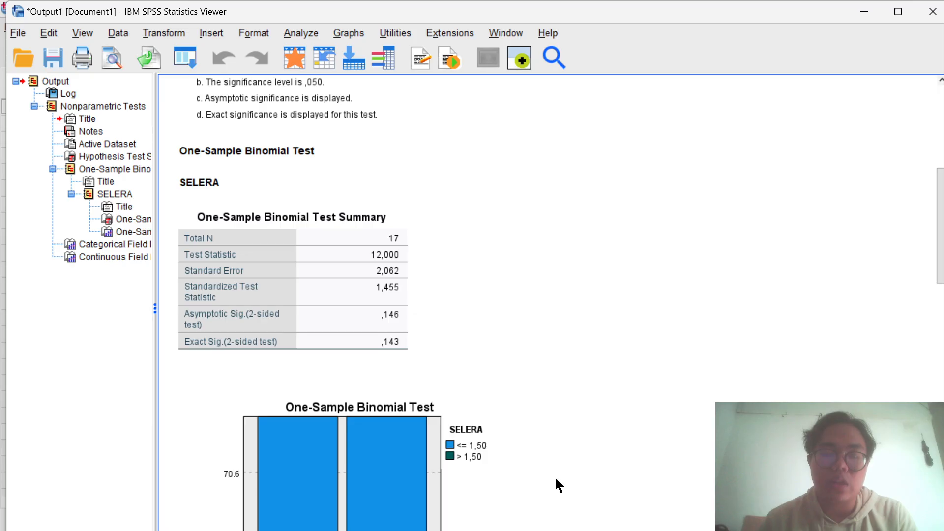
# - Switch to the Word document and review the written SPSS output and conclusion of the binomial test
pyautogui.moveTo(556, 530)
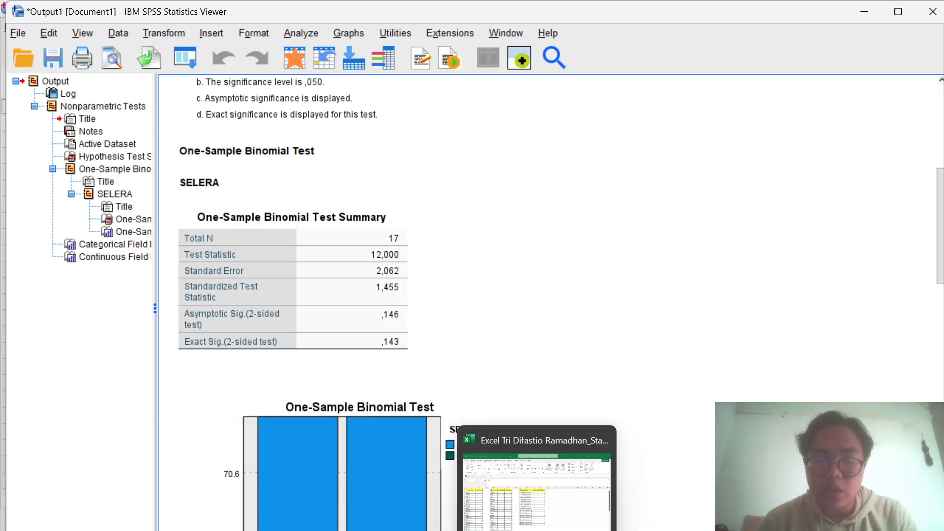
pyautogui.click(559, 525)
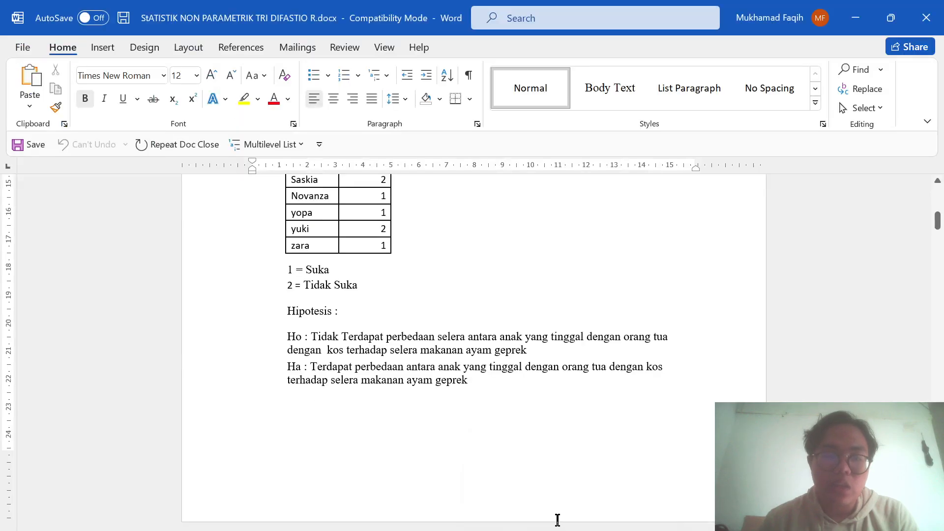
pyautogui.scroll(-10, 526, 432)
pyautogui.scroll(-5, 527, 432)
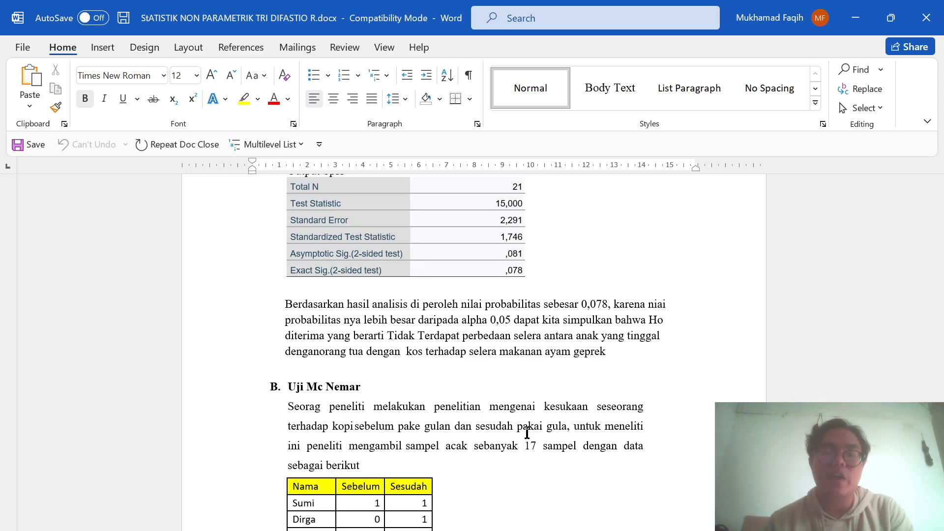
# - Examine the Uji Mc Nemar section of the document: the problem, the Sebelum and Sesudah data, the value codes and the hypotheses
pyautogui.scroll(-5, 527, 433)
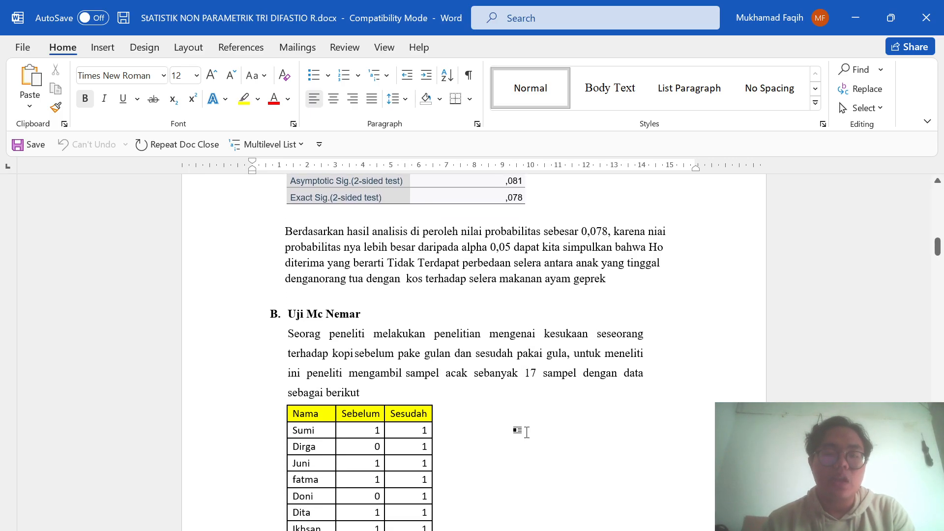
pyautogui.scroll(-1, 527, 433)
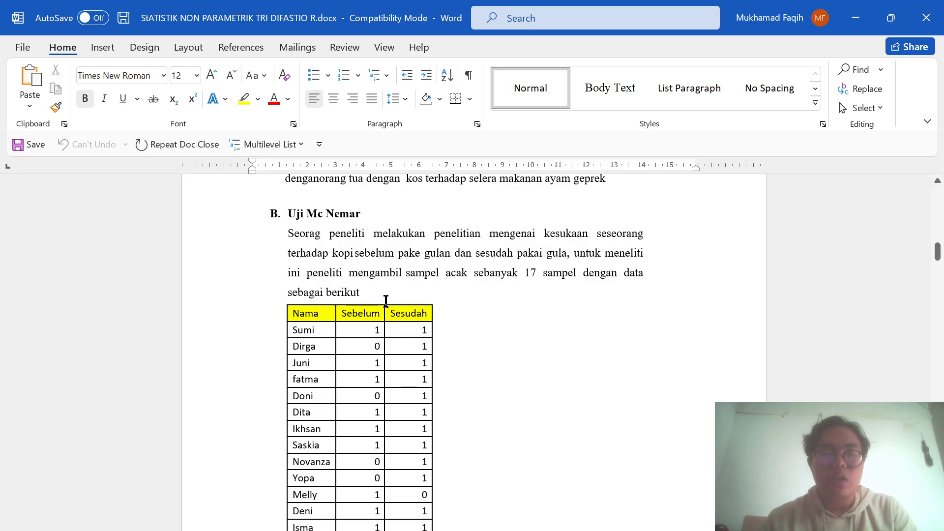
pyautogui.scroll(-3, 383, 304)
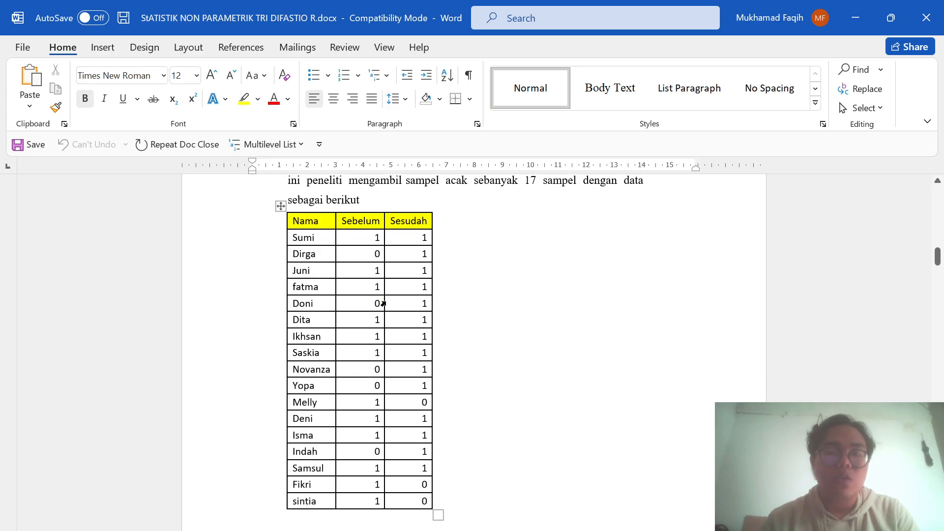
pyautogui.scroll(-5, 383, 303)
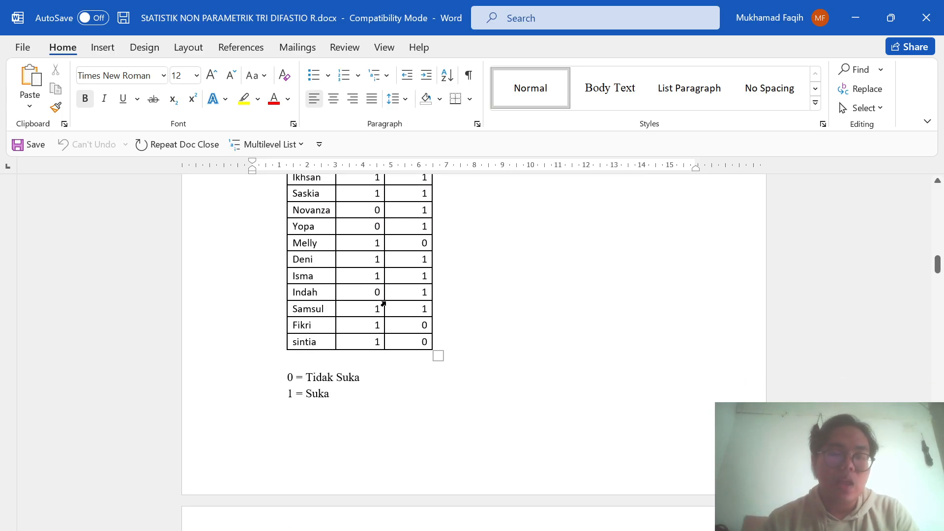
pyautogui.scroll(2, 383, 304)
pyautogui.scroll(-1, 383, 304)
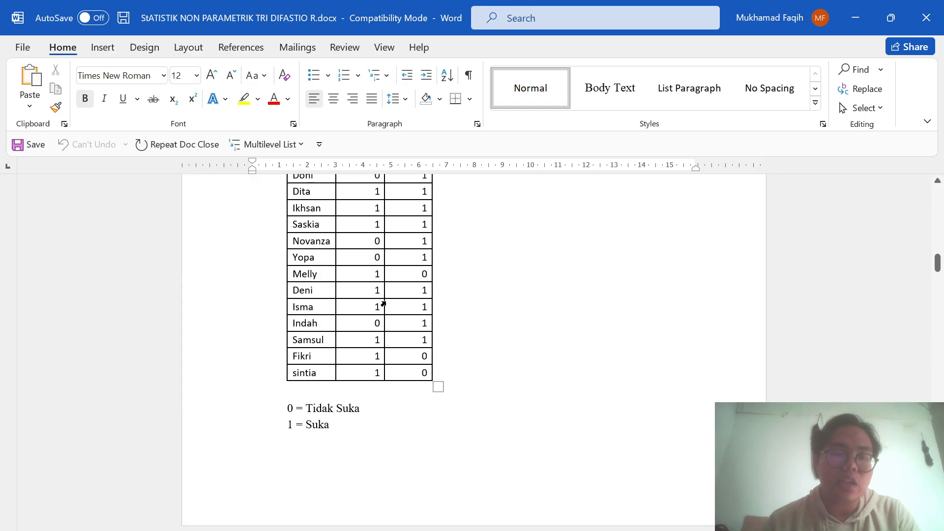
pyautogui.scroll(-3, 383, 303)
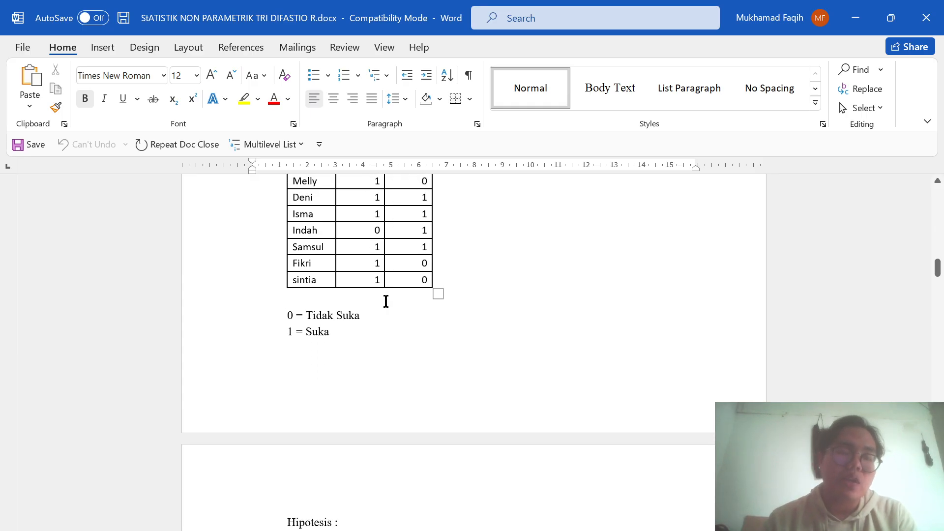
pyautogui.scroll(-1, 386, 302)
pyautogui.scroll(1, 386, 302)
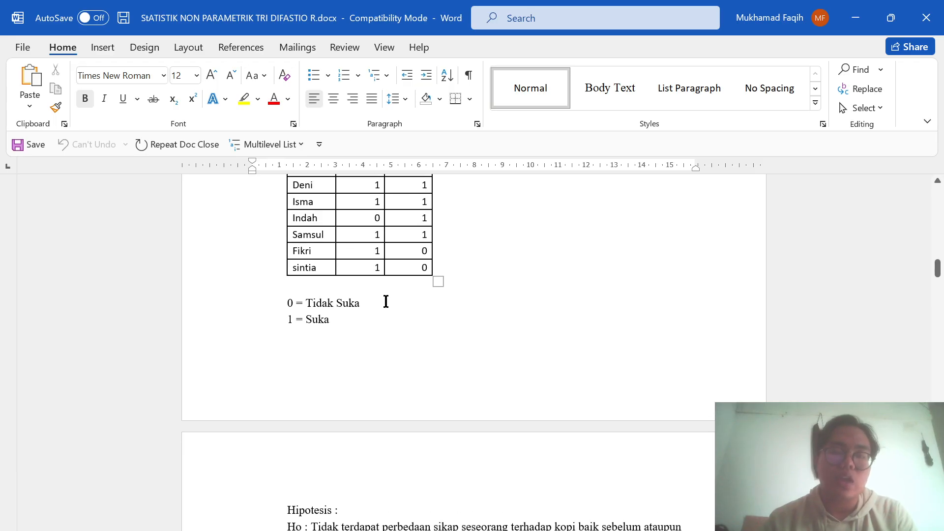
pyautogui.scroll(-5, 386, 301)
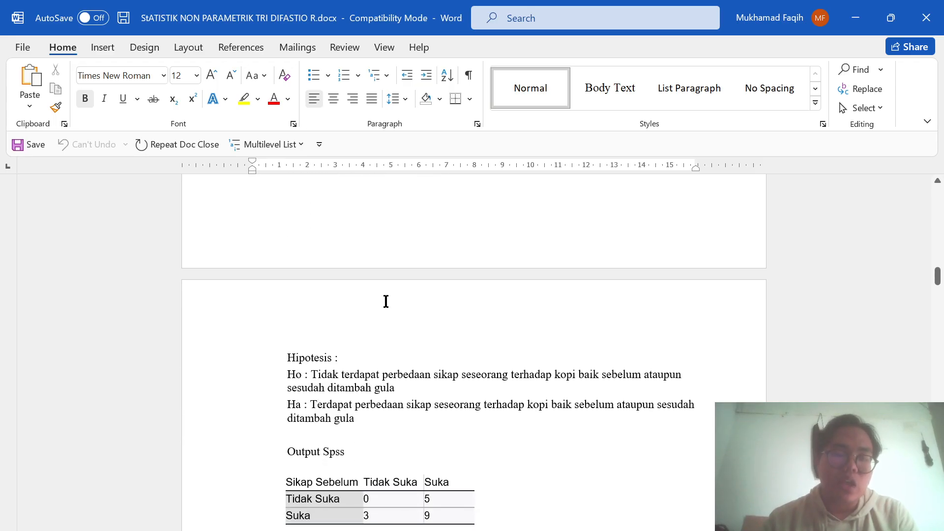
pyautogui.scroll(-1, 386, 302)
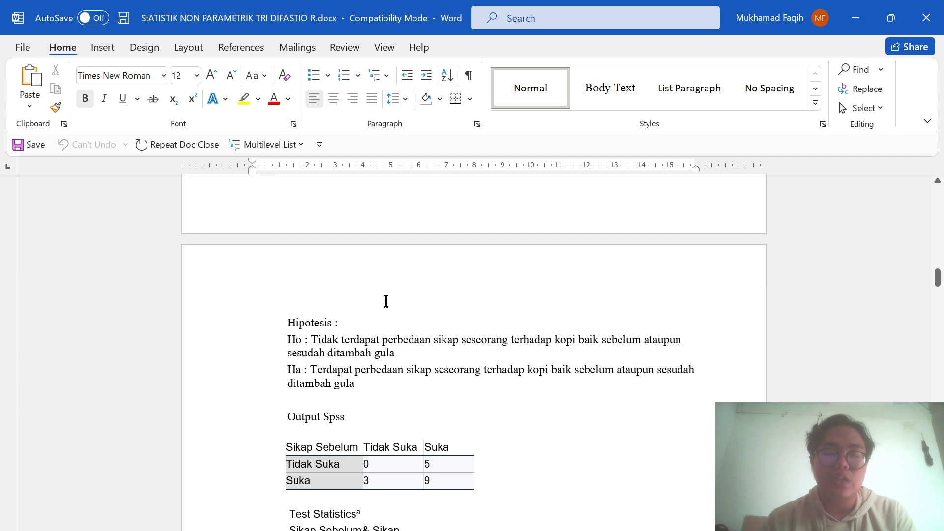
pyautogui.scroll(1, 385, 302)
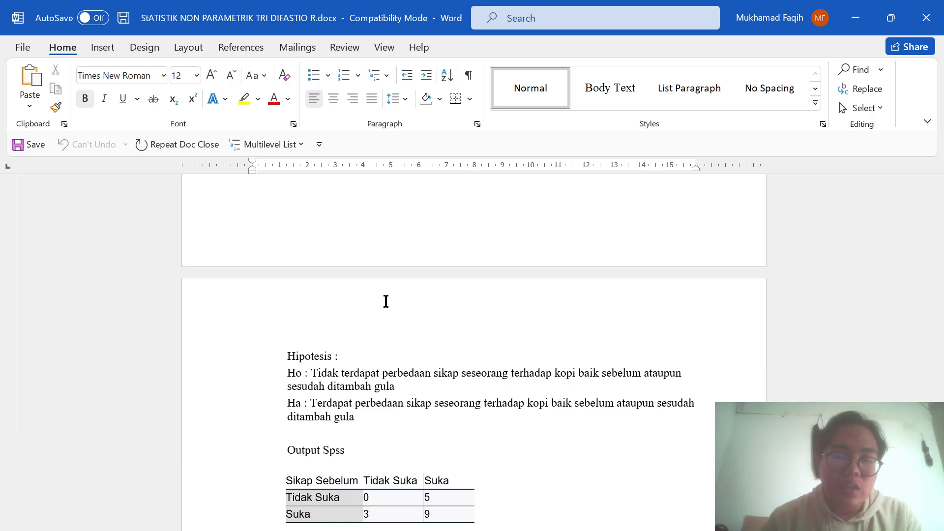
# - Switch to the Excel workbook and copy the Uji MC Nemar data in D4:F20, without the header row
pyautogui.moveTo(536, 530)
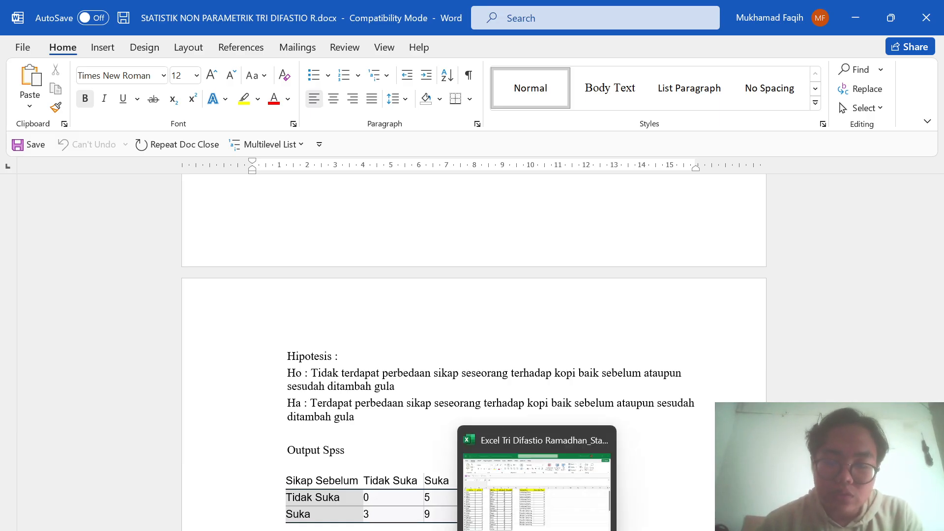
pyautogui.click(523, 497)
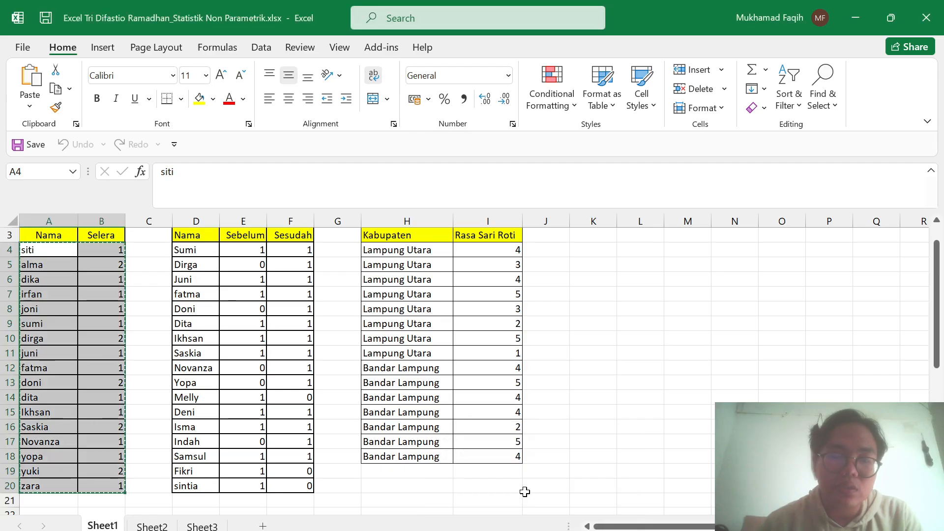
pyautogui.scroll(1, 408, 374)
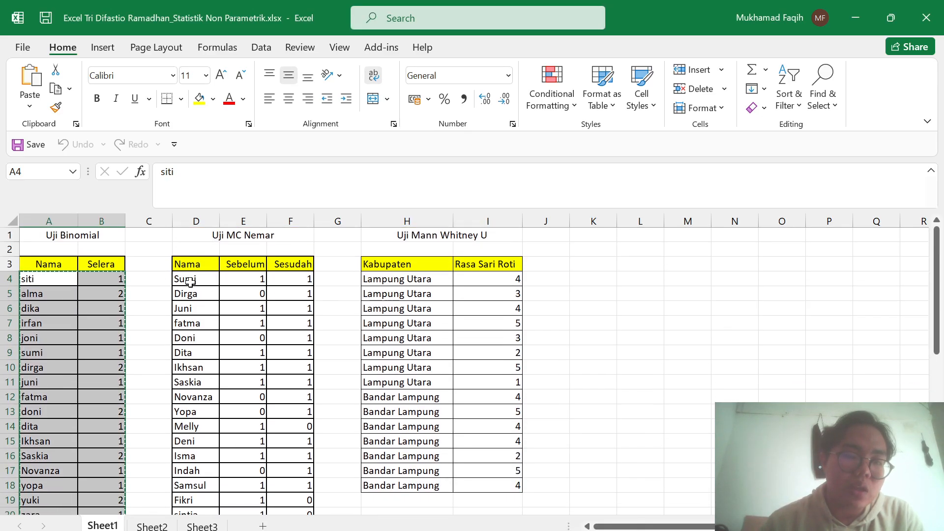
pyautogui.moveTo(190, 281); pyautogui.dragTo(302, 485)
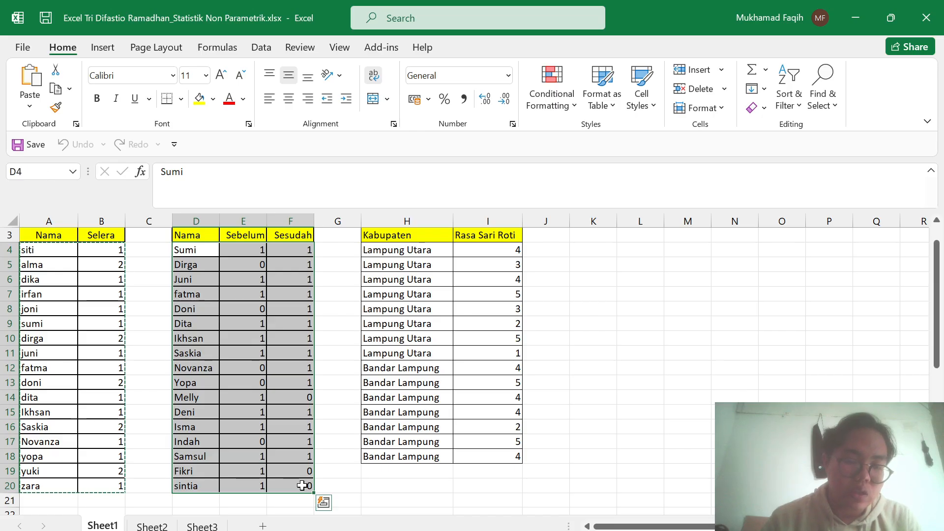
pyautogui.hotkey('ctrl', 'c')
# - Switch to the SPSS Data Editor and paste the copied McNemar data over the existing cases, starting at the first NAMA cell
pyautogui.moveTo(345, 530)
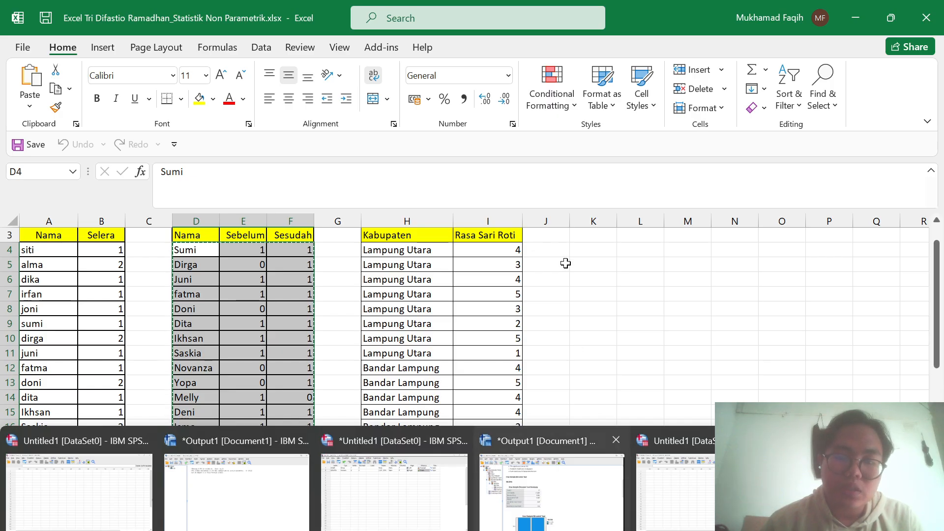
pyautogui.press('super+Tab')
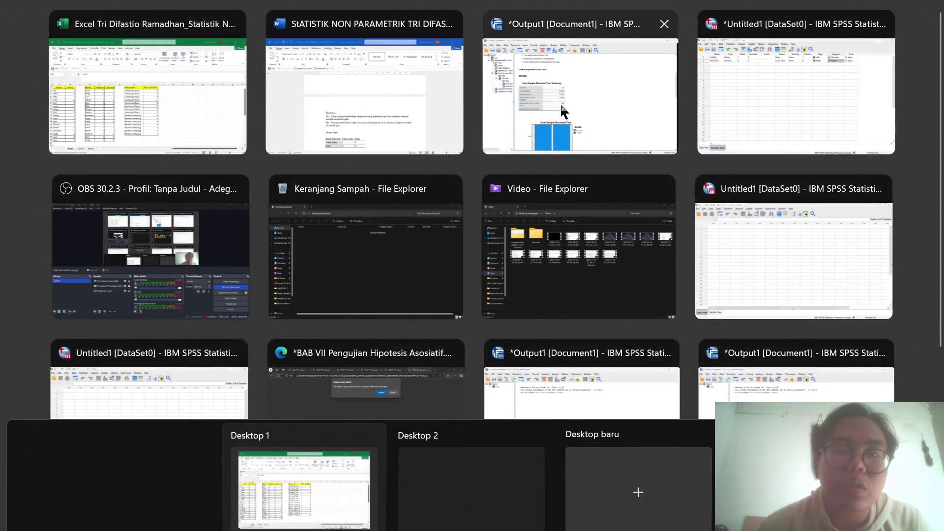
pyautogui.click(706, 109)
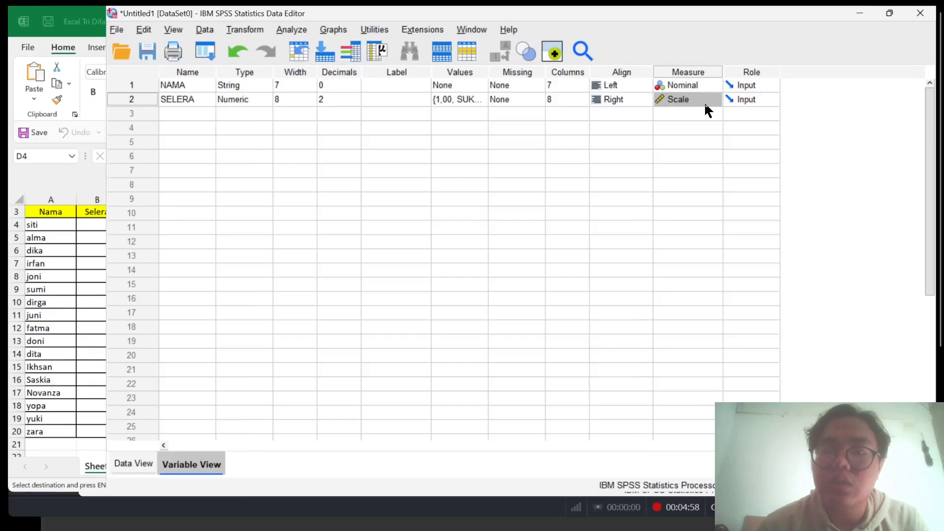
pyautogui.click(44, 521)
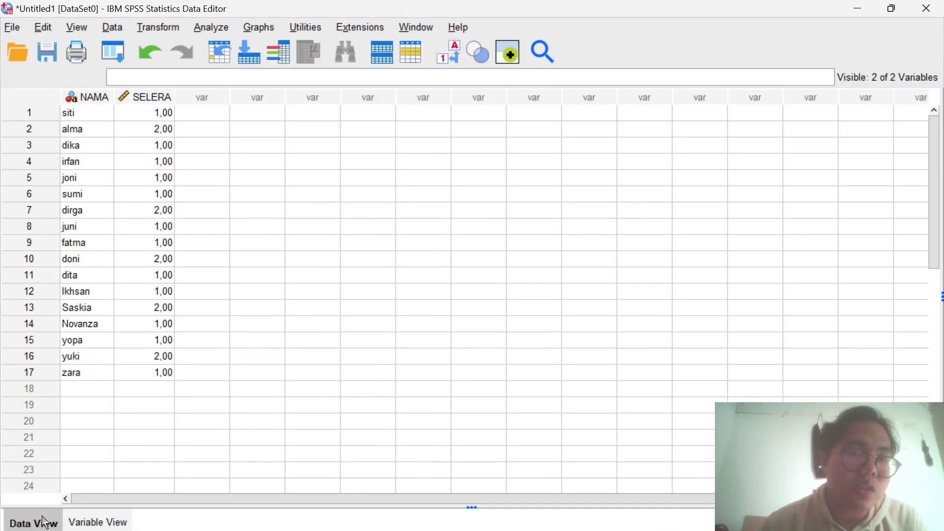
pyautogui.click(89, 119)
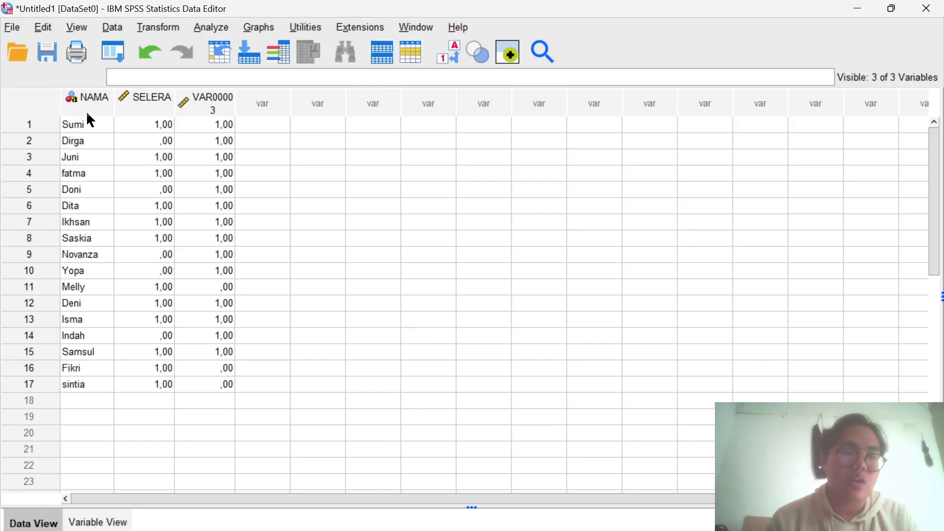
# - Rename the variable SELERA to SEBELUM and the third variable to SESUDAH in the variable definitions
pyautogui.click(93, 522)
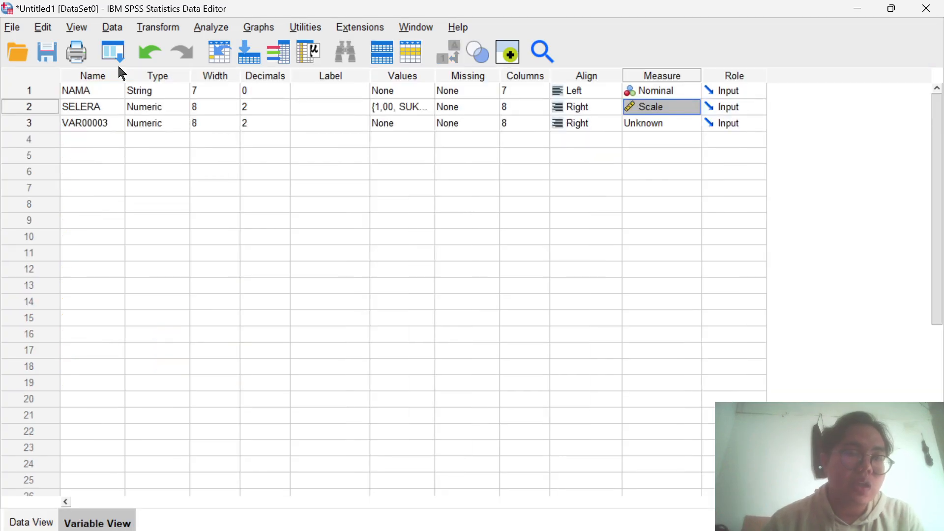
pyautogui.doubleClick(115, 101)
pyautogui.press('BackSpace')
pyautogui.press('BackSpace')
pyautogui.press('BackSpace')
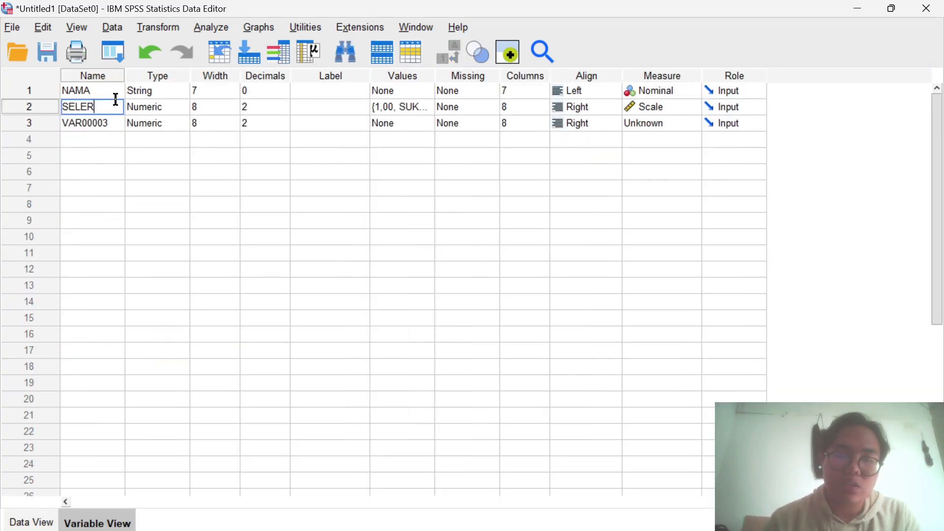
pyautogui.press('BackSpace')
pyautogui.press('BackSpace')
pyautogui.press('BackSpace')
pyautogui.write('SWE')
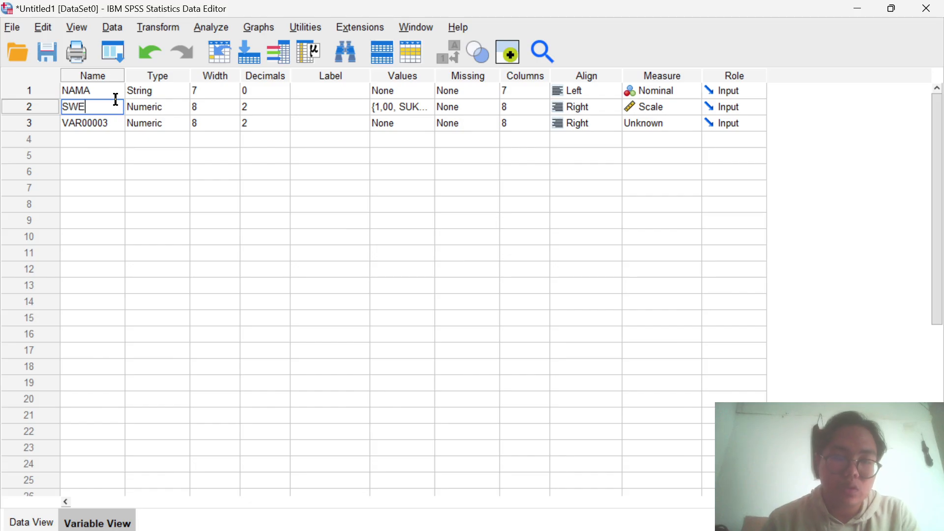
pyautogui.press('BackSpace')
pyautogui.press('BackSpace')
pyautogui.write('EBELUM')
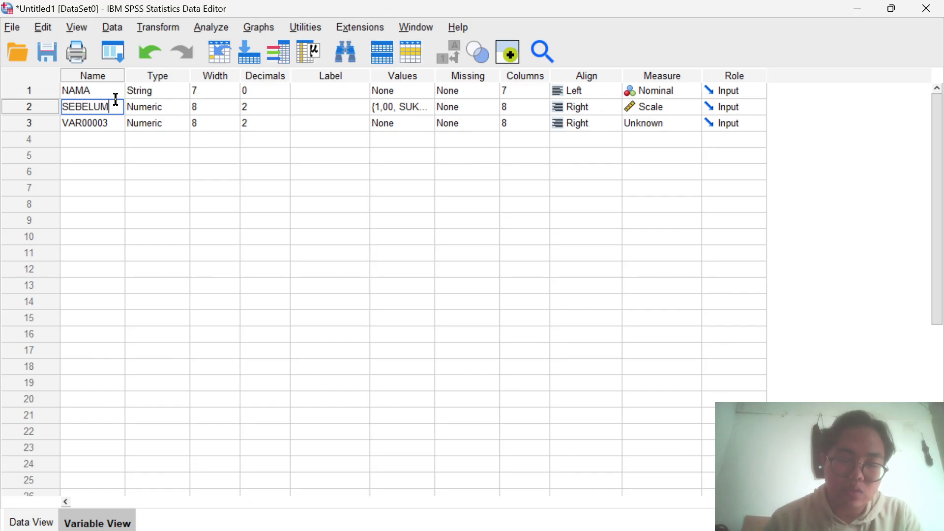
pyautogui.press('Return')
pyautogui.write('SESUDAH')
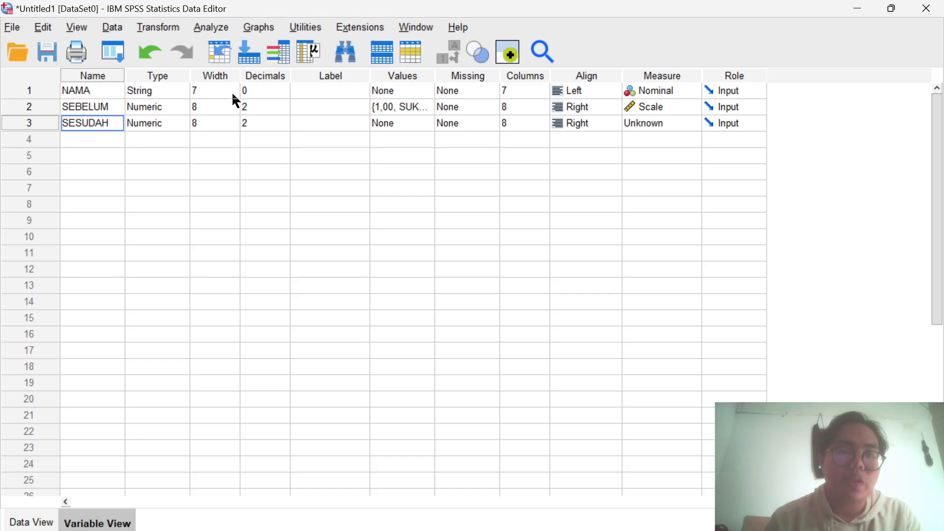
# - Remove the existing SUKA and TIDAK SUKA value labels from the SEBELUM variable
pyautogui.doubleClick(426, 110)
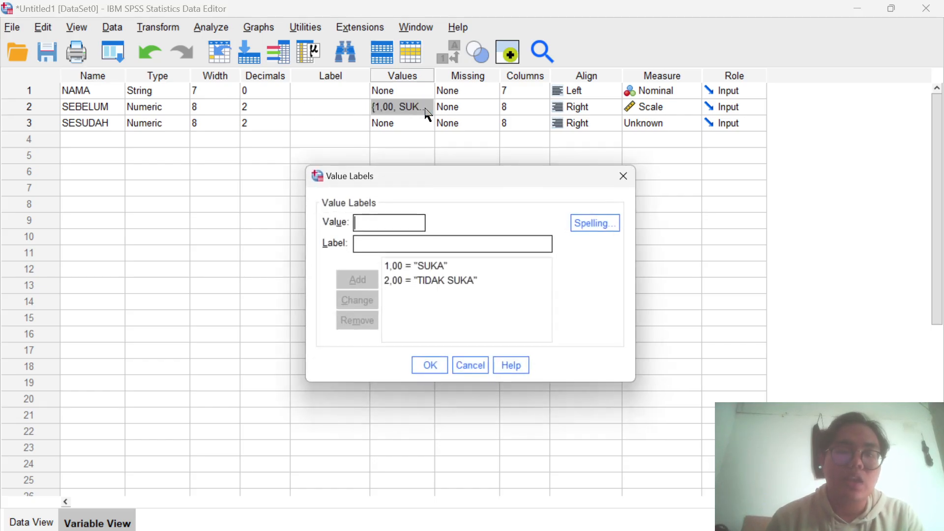
pyautogui.click(431, 269)
pyautogui.click(358, 324)
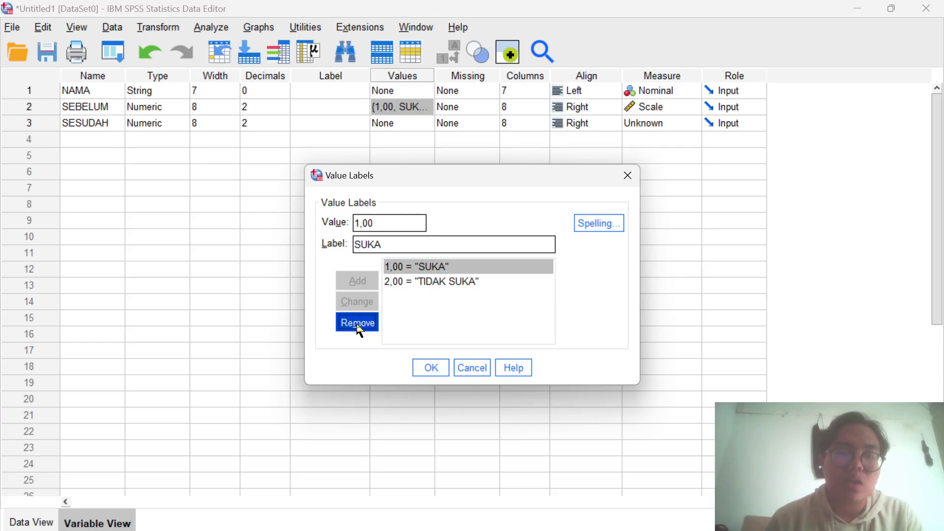
pyautogui.click(449, 268)
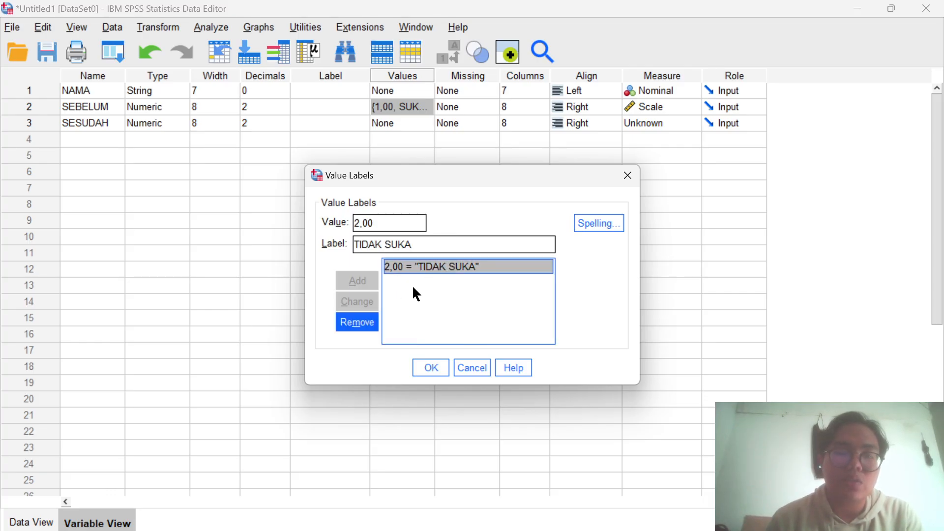
pyautogui.click(355, 324)
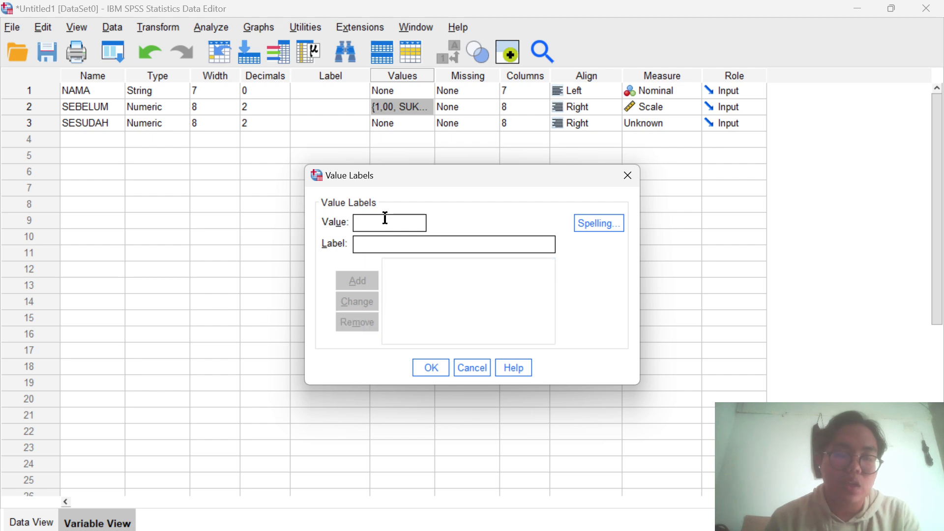
# - Define the value labels 0 = TIDAK SUKA and 1 = SUKA for the SEBELUM variable
pyautogui.write('0')
pyautogui.click(359, 245)
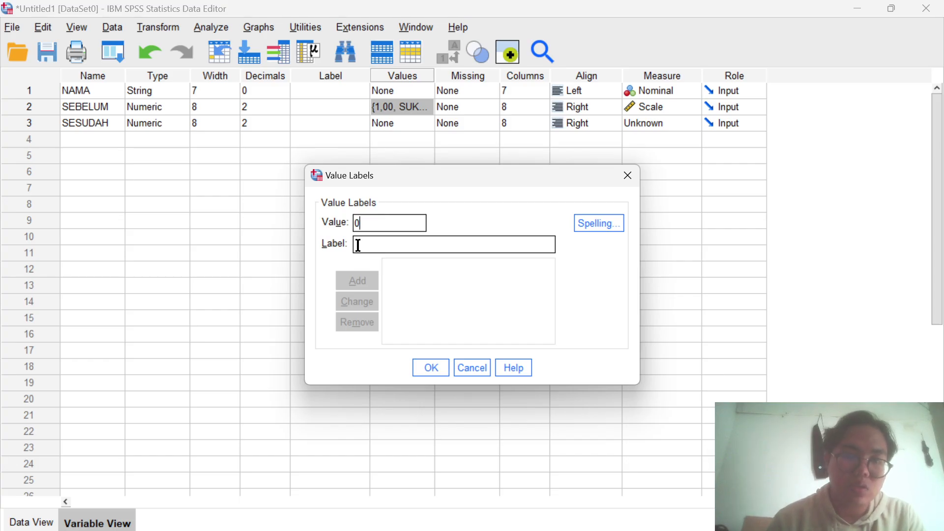
pyautogui.write('T')
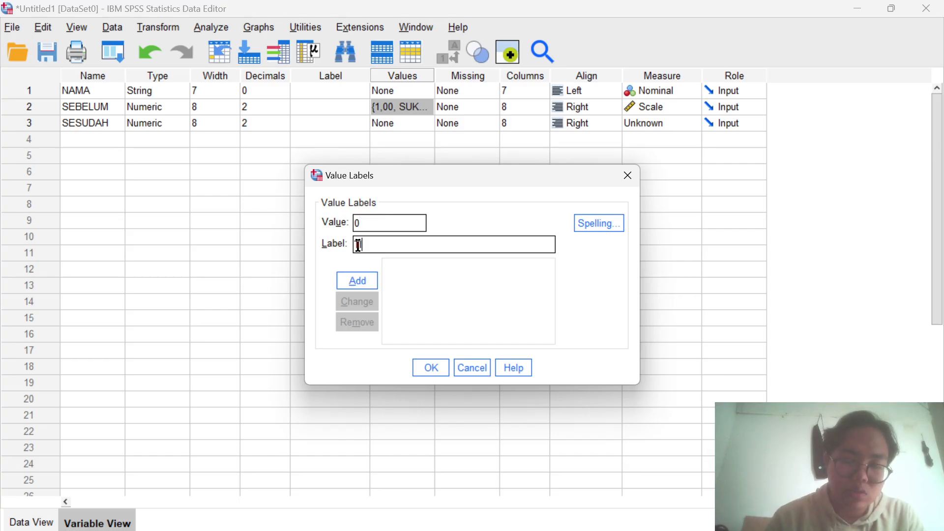
pyautogui.write('IDAK SUKA')
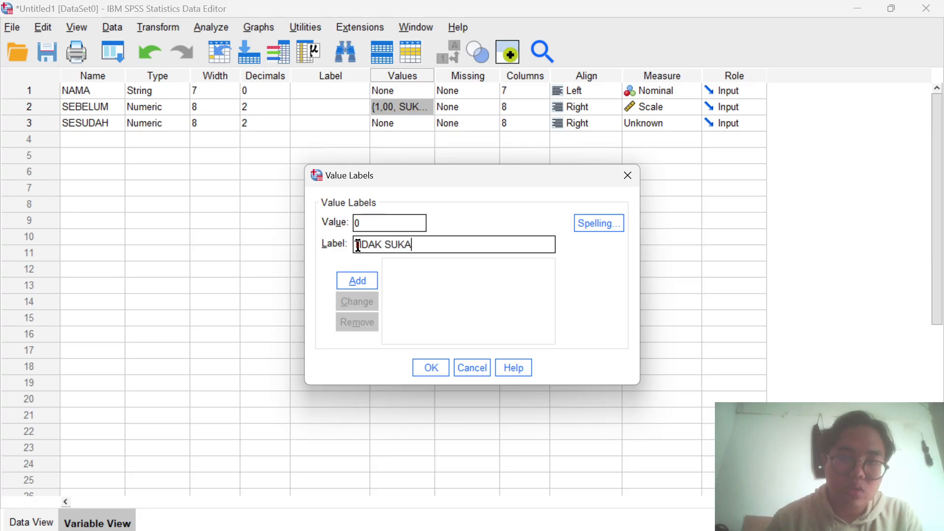
pyautogui.click(367, 280)
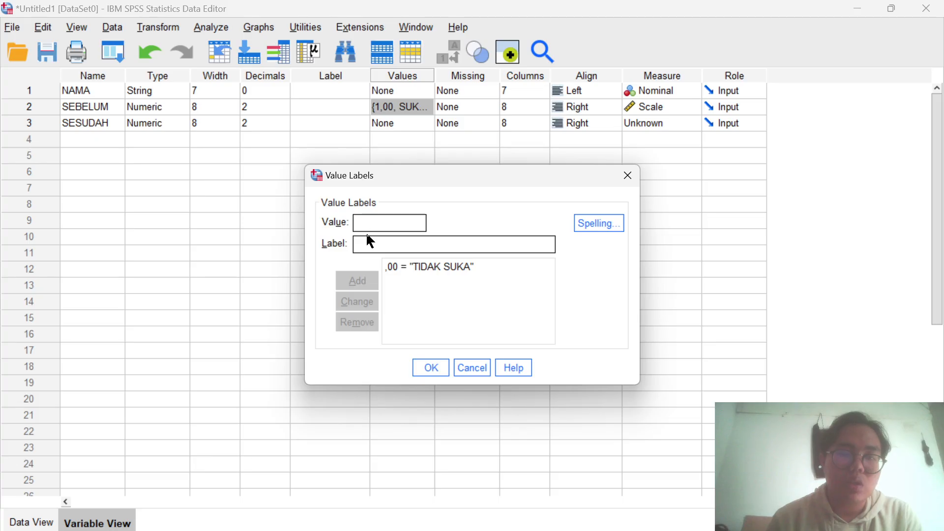
pyautogui.write('1')
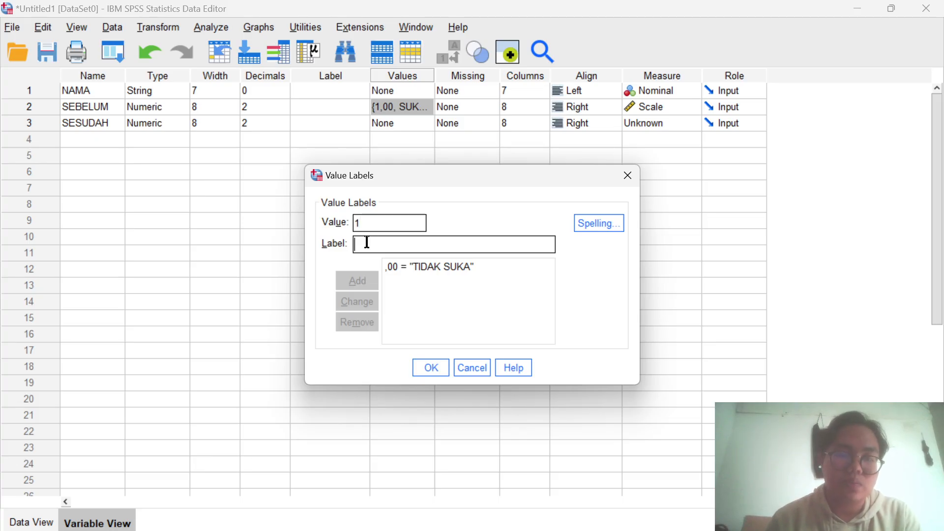
pyautogui.write('SUKA')
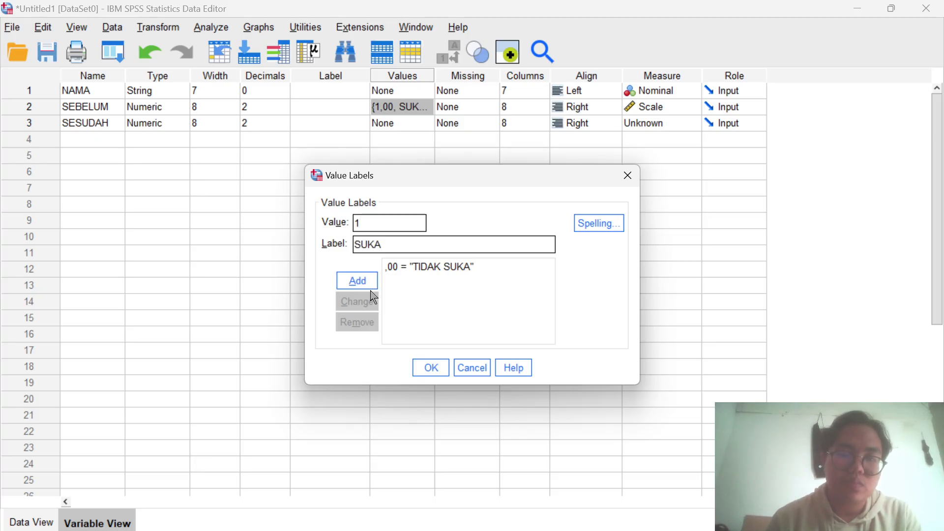
pyautogui.click(369, 283)
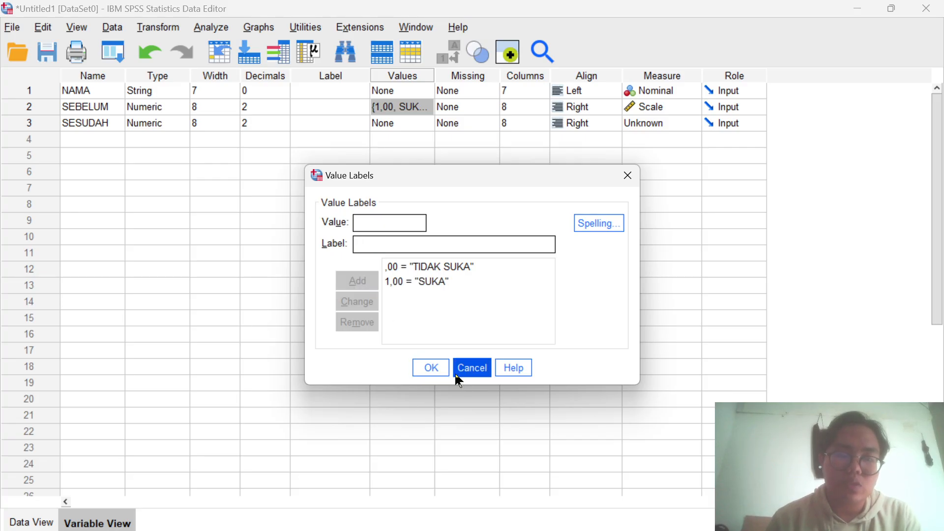
pyautogui.click(431, 368)
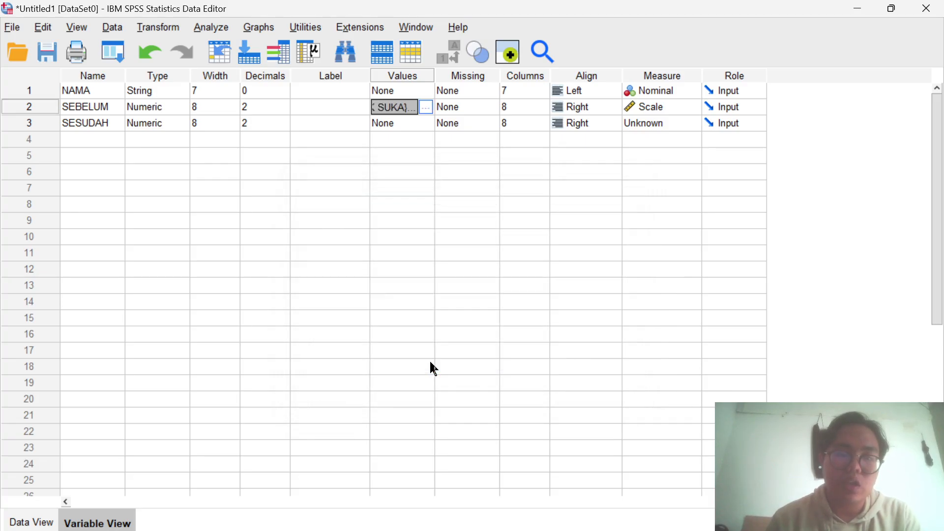
# - Give SESUDAH the value labels 0 = TIDAK SUKA and 1 = SUKA, and set its measurement level to Scale
pyautogui.click(427, 124)
pyautogui.click(427, 124)
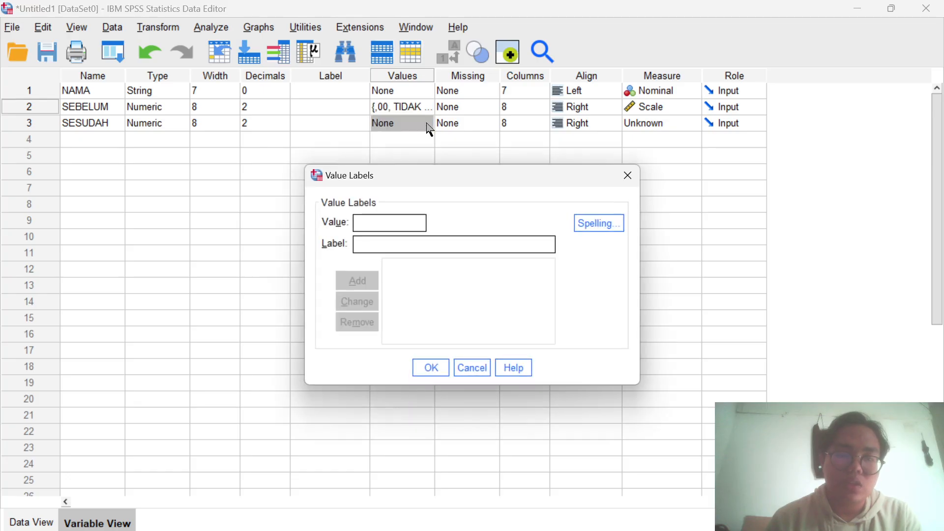
pyautogui.write('1')
pyautogui.write('0')
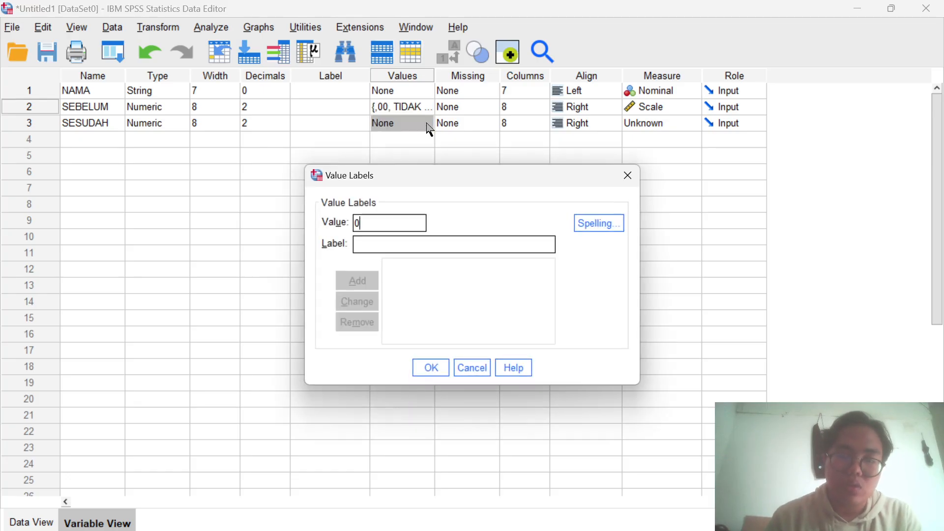
pyautogui.click(380, 243)
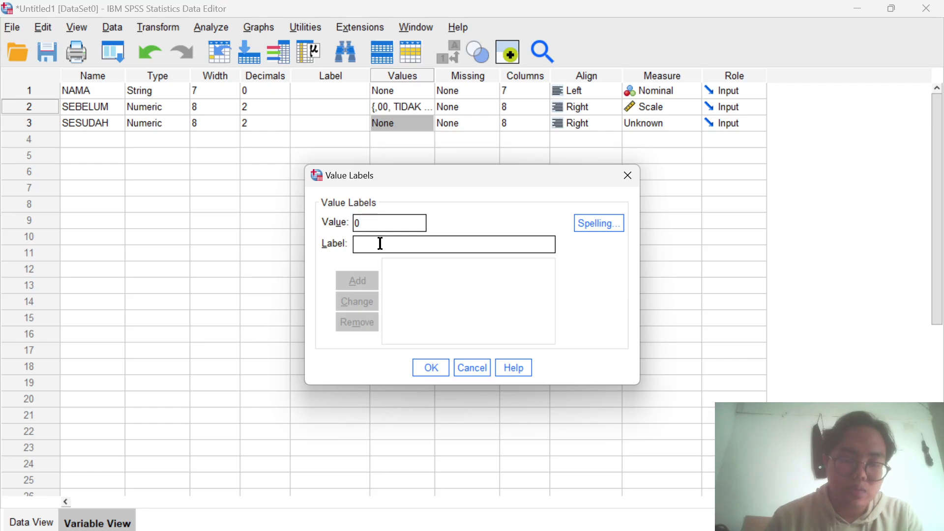
pyautogui.write('TIDAK SU')
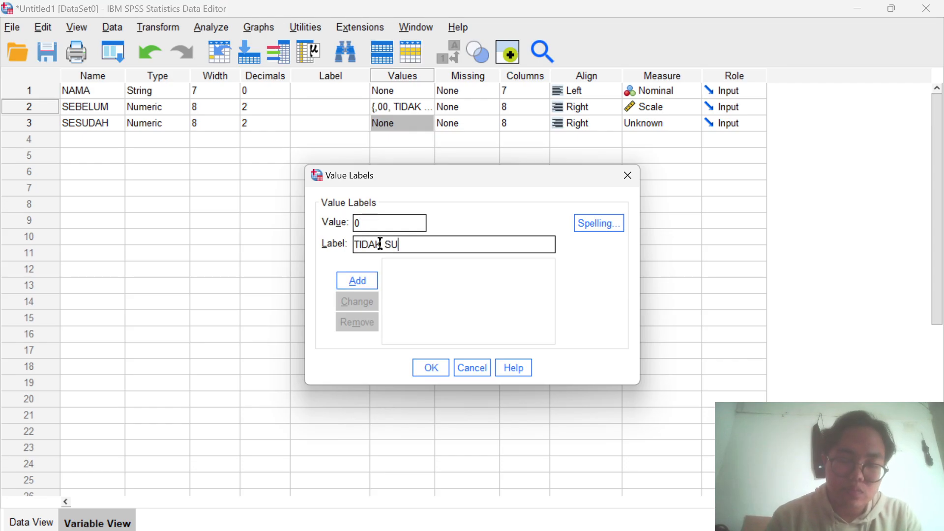
pyautogui.write('KA')
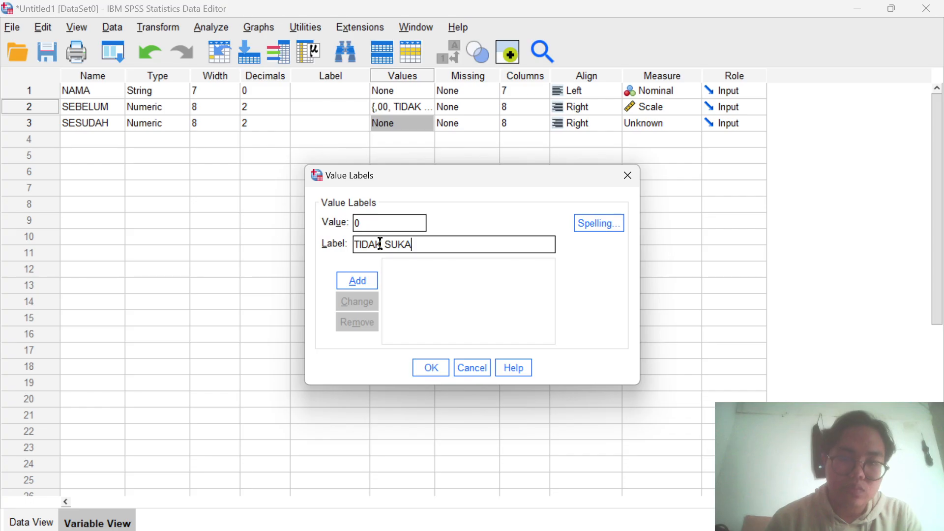
pyautogui.click(352, 282)
pyautogui.write('1')
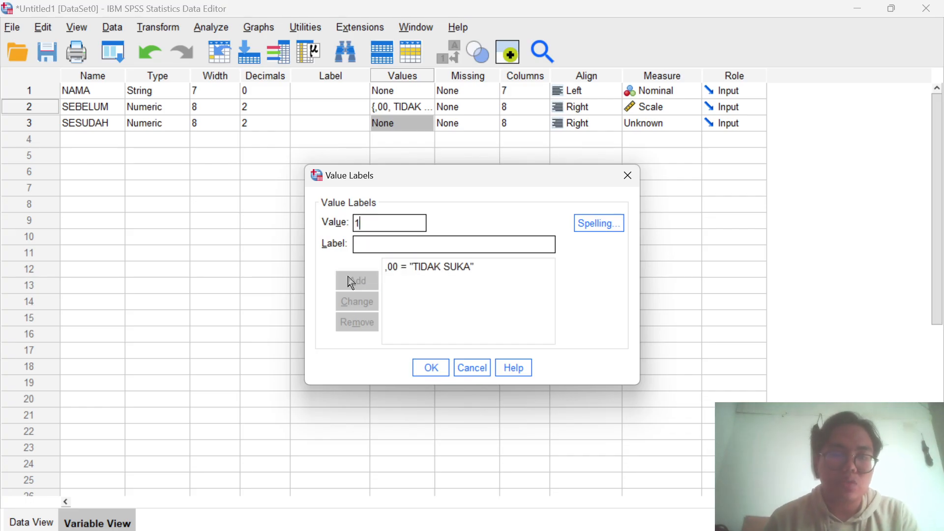
pyautogui.click(360, 244)
pyautogui.write('SUKA')
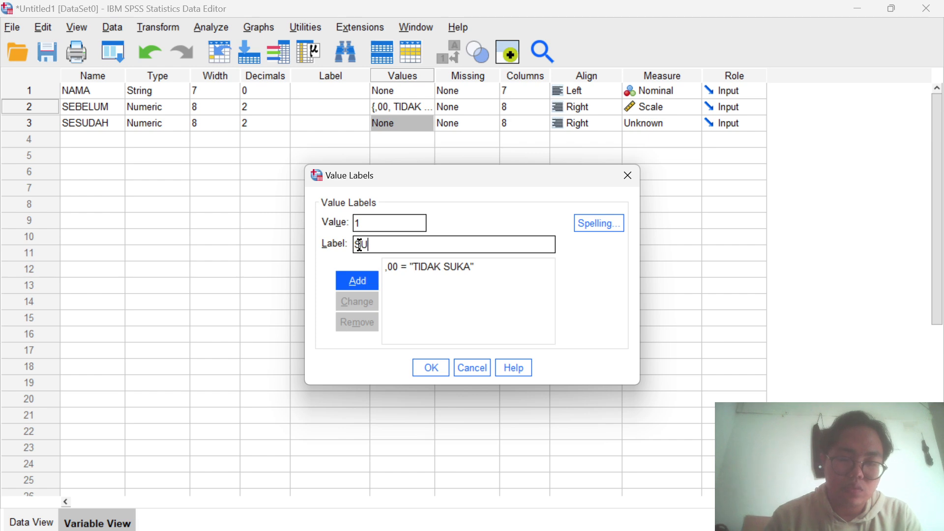
pyautogui.click(362, 283)
pyautogui.click(432, 369)
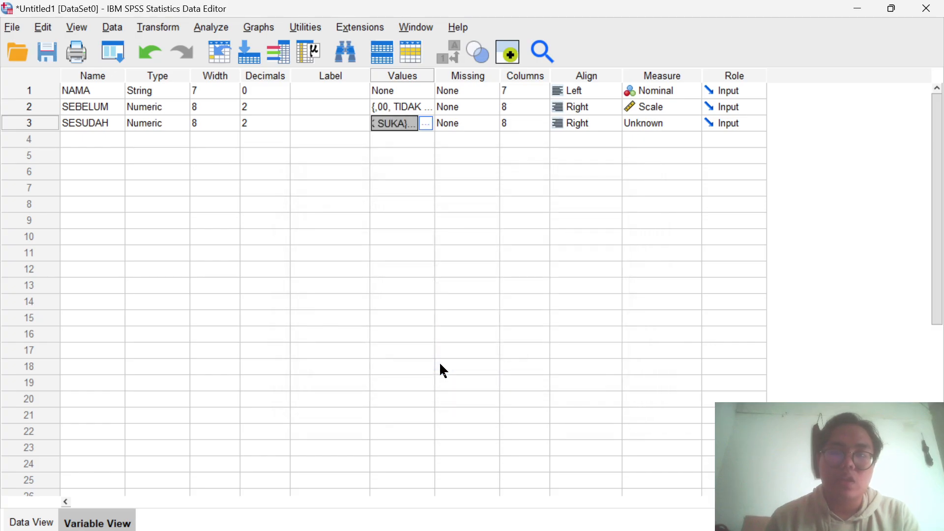
pyautogui.click(687, 127)
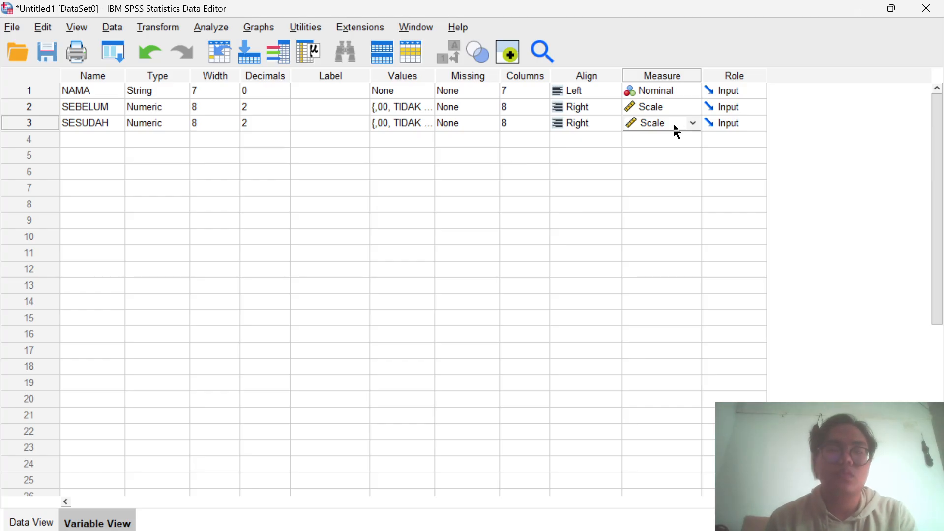
# - Set up the legacy nonparametric test for two related samples with SEBELUM and SESUDAH as the first test pair
pyautogui.click(219, 29)
pyautogui.moveTo(269, 335)
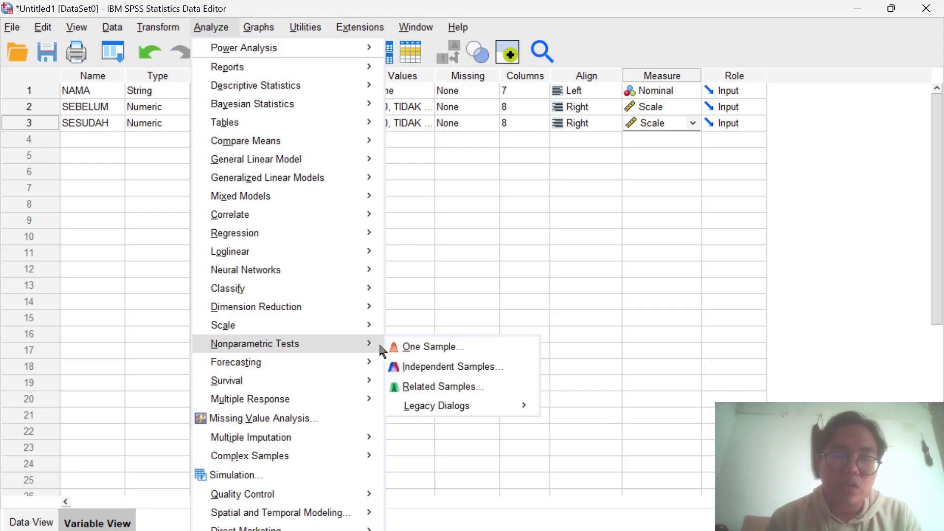
pyautogui.moveTo(473, 403)
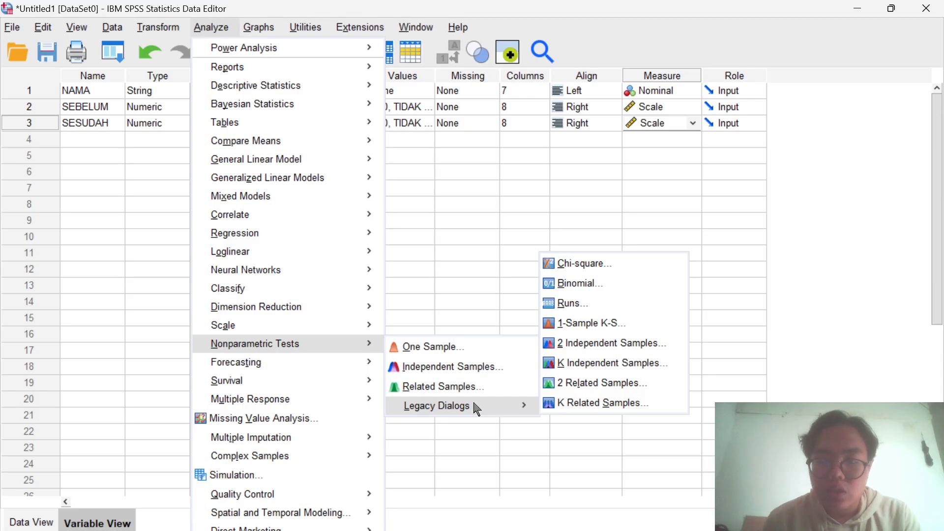
pyautogui.click(599, 383)
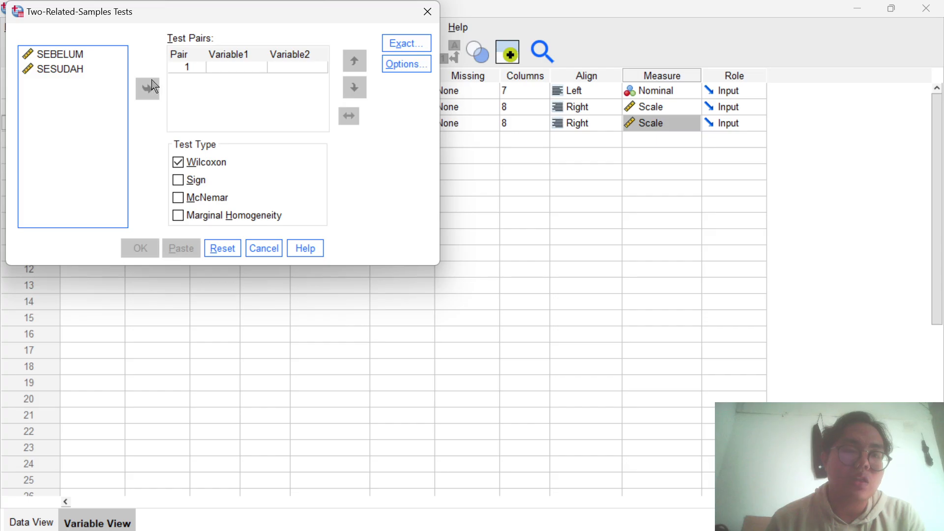
pyautogui.click(72, 55)
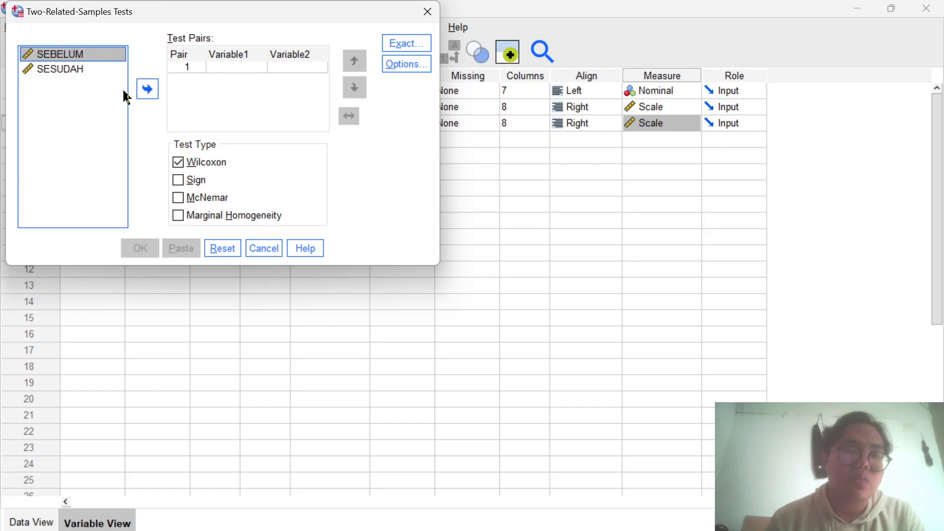
pyautogui.click(147, 96)
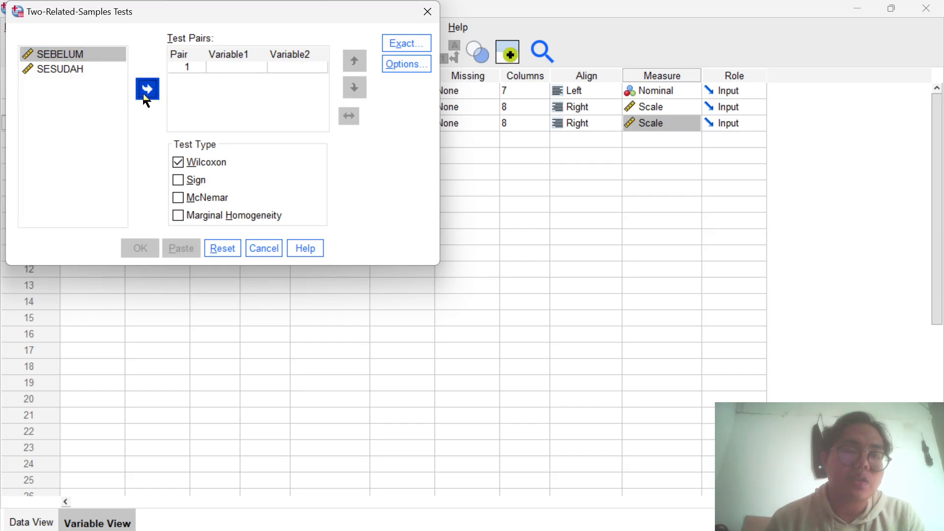
pyautogui.click(84, 70)
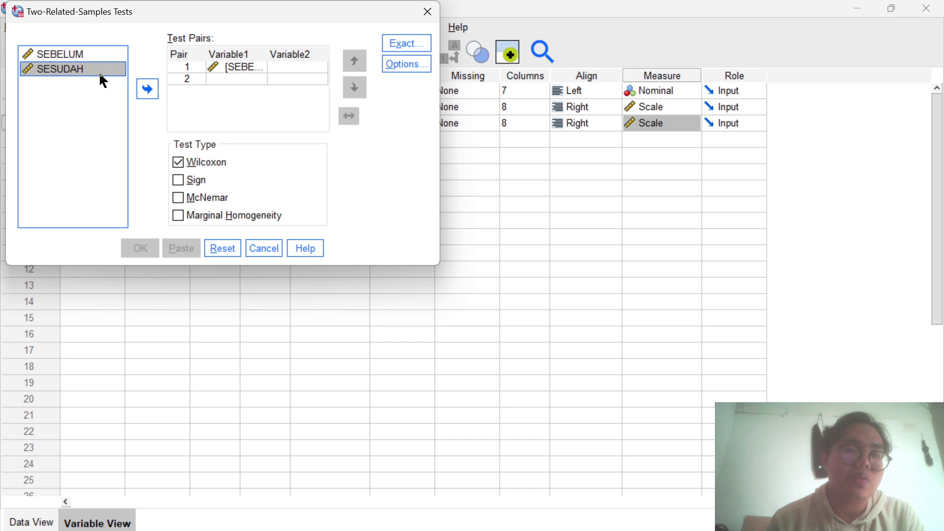
pyautogui.click(146, 87)
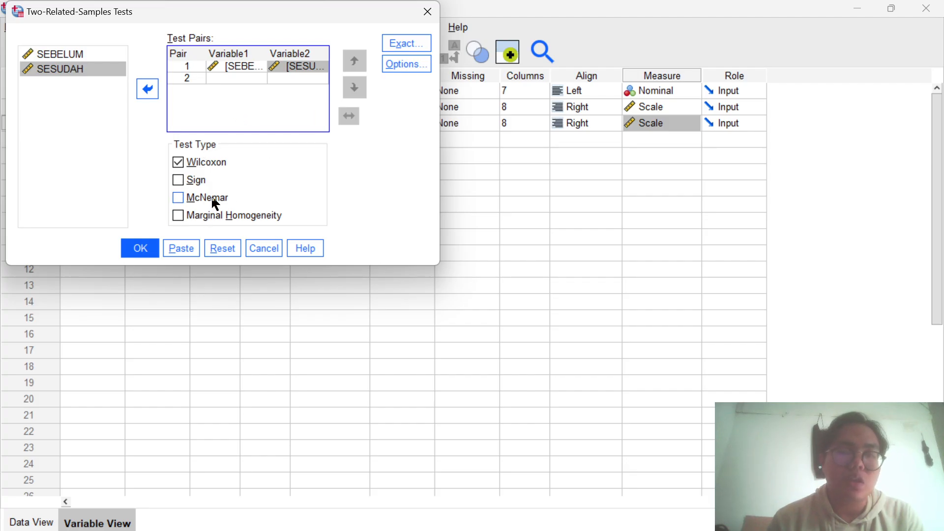
# - Choose McNemar as the only test type in place of Wilcoxon and run the test
pyautogui.click(179, 197)
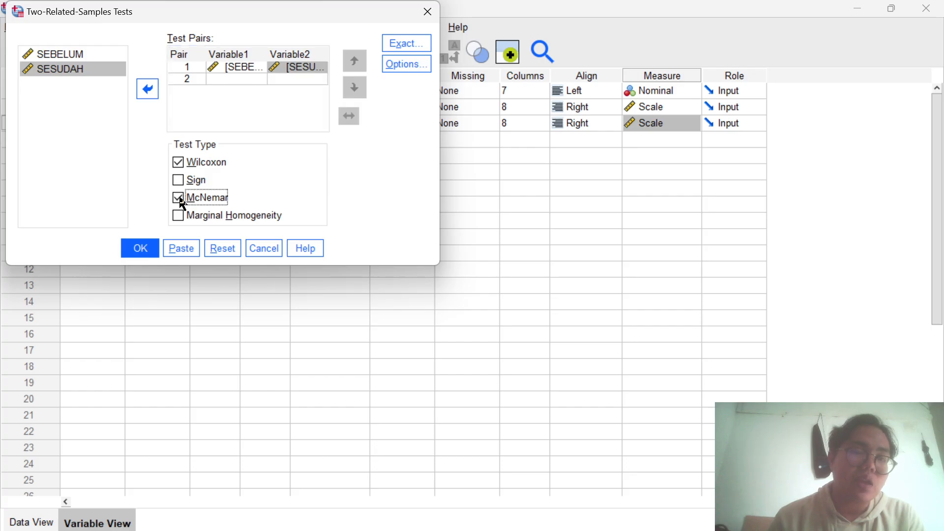
pyautogui.click(179, 163)
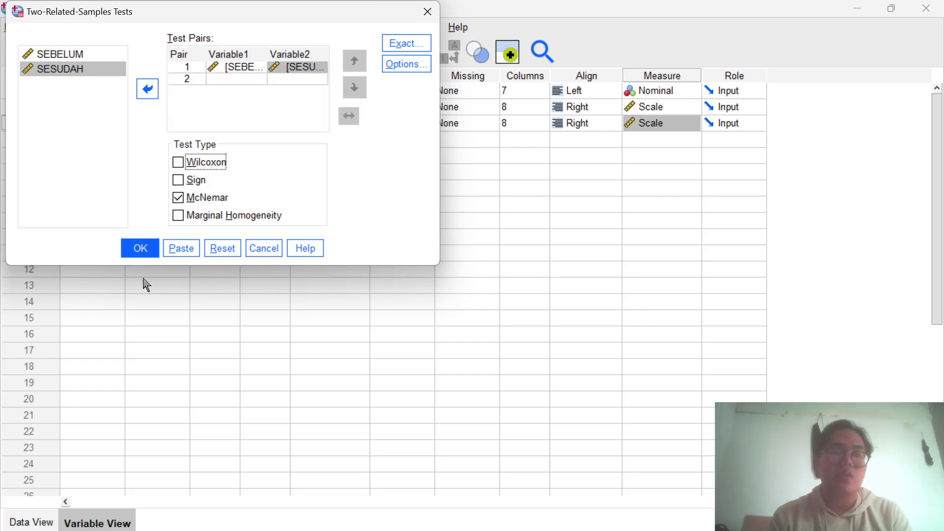
pyautogui.click(133, 247)
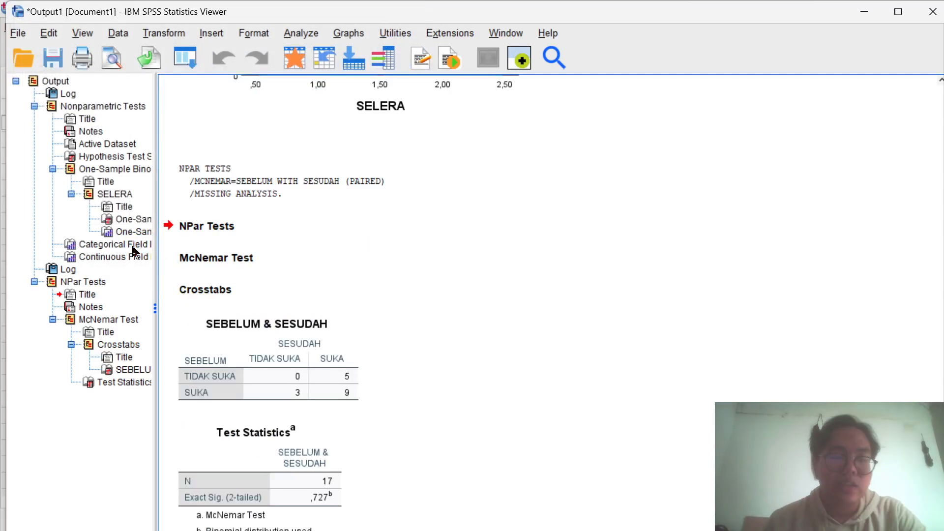
pyautogui.scroll(-1, 422, 375)
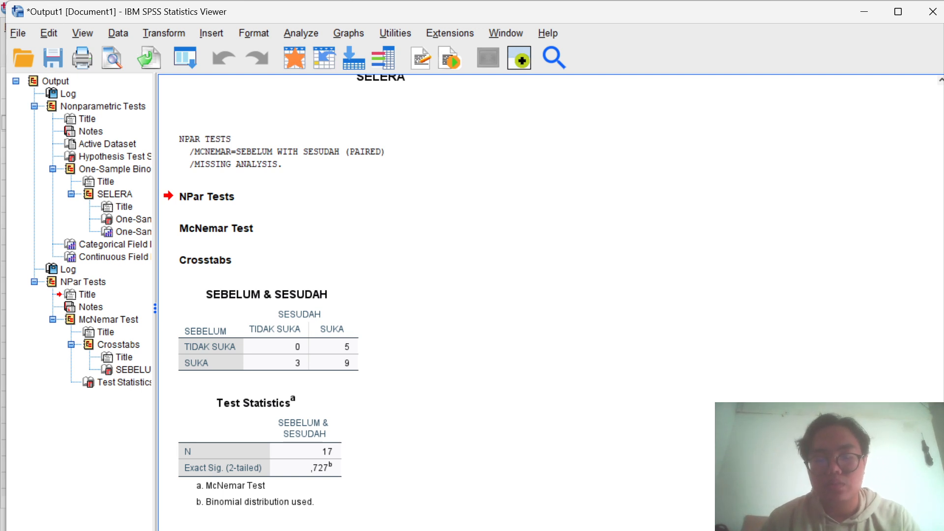
# - Switch to the Word document and read the McNemar conclusion and the Uji Mann whitney case with its data, rating scale and hypotheses
pyautogui.click(565, 525)
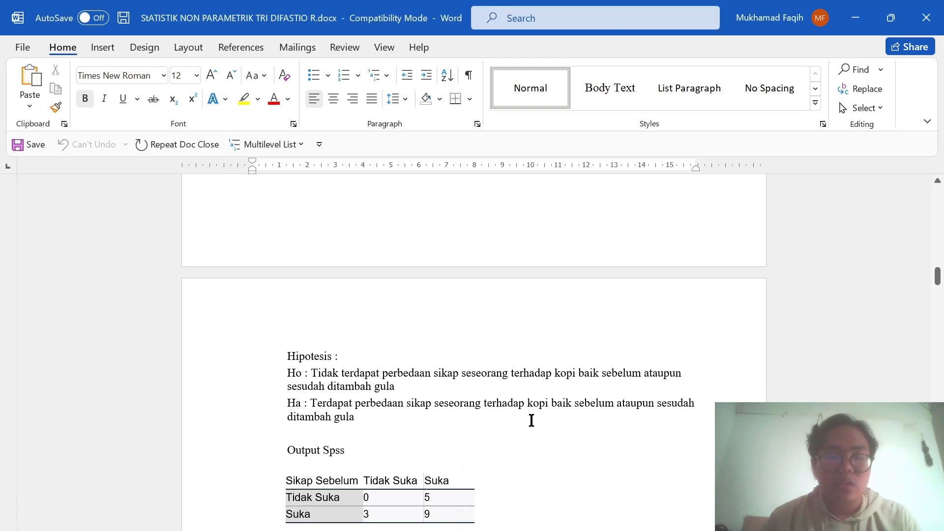
pyautogui.scroll(-8, 531, 421)
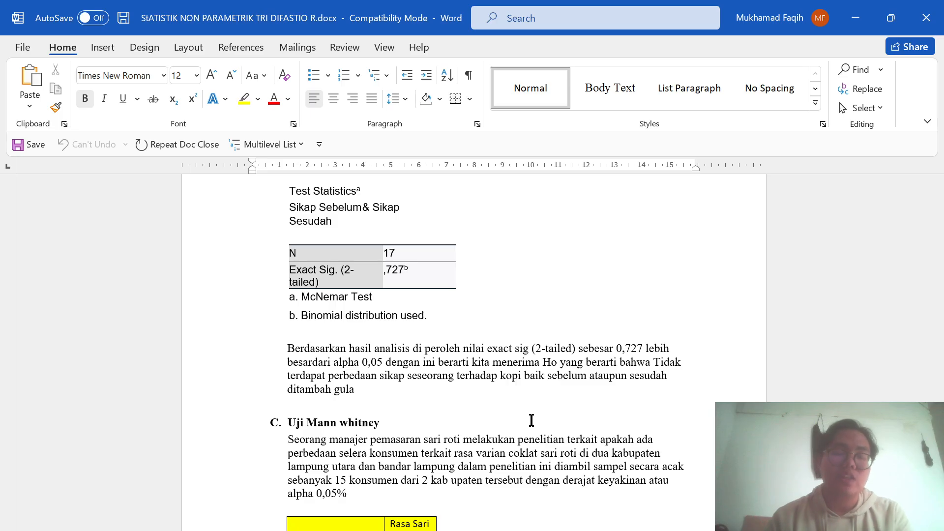
pyautogui.scroll(-1, 531, 420)
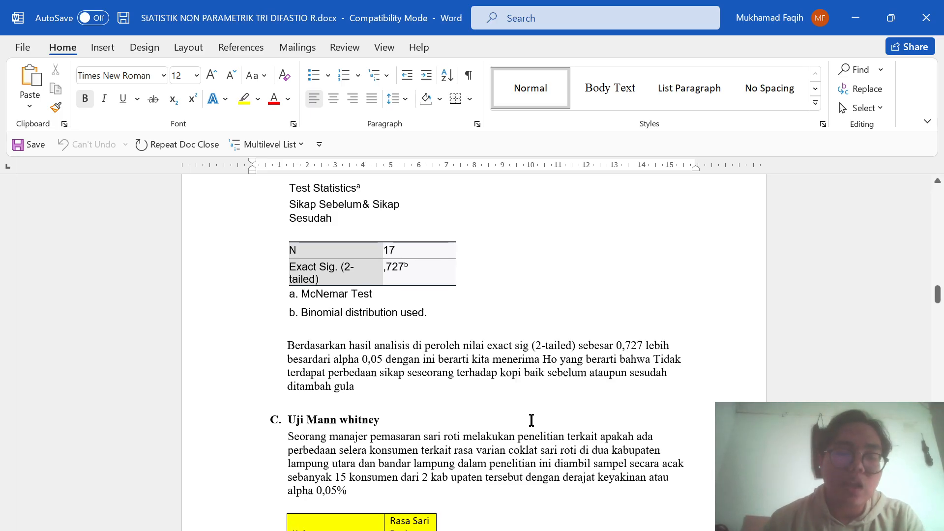
pyautogui.scroll(-3, 532, 420)
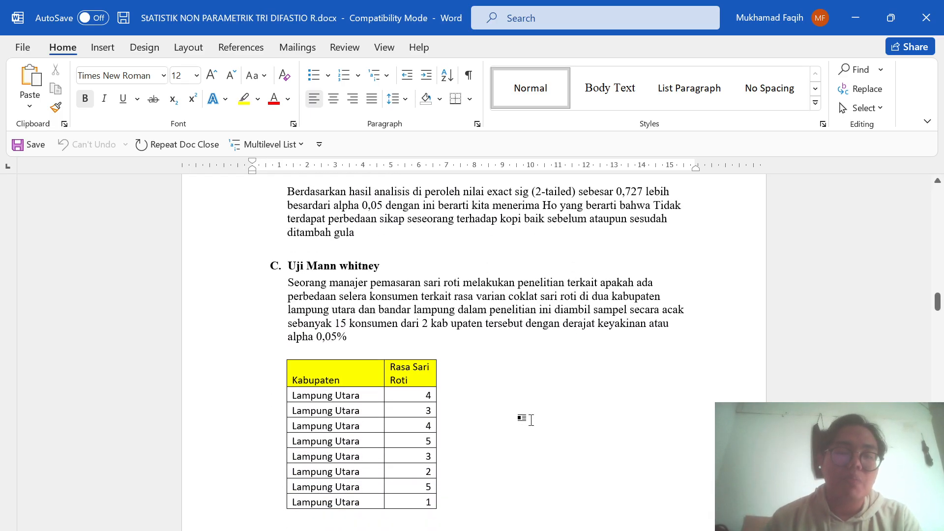
pyautogui.scroll(-2, 532, 421)
pyautogui.scroll(1, 532, 421)
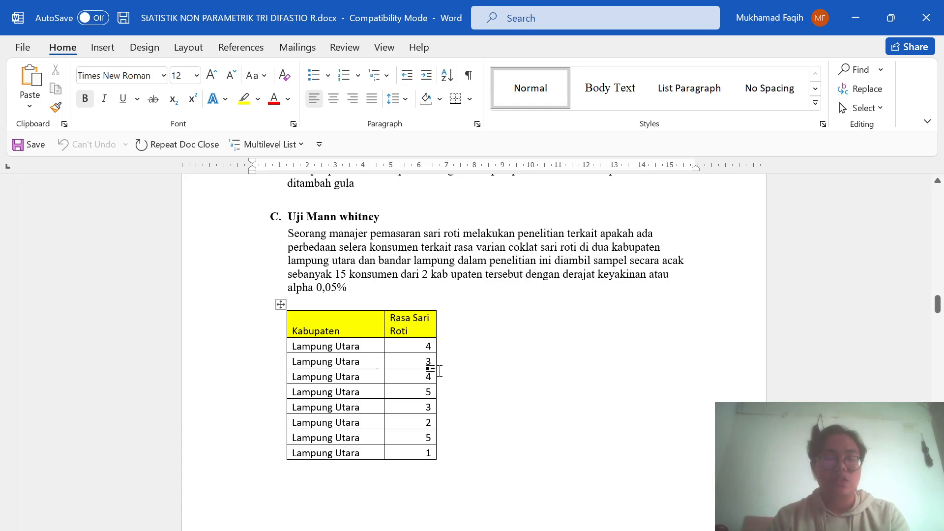
pyautogui.scroll(-1, 440, 371)
pyautogui.scroll(-10, 440, 371)
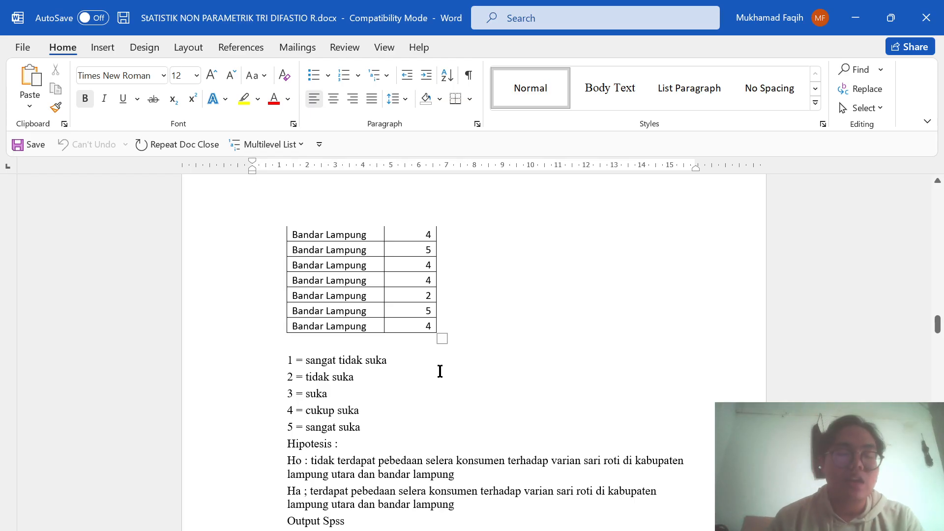
pyautogui.scroll(-1, 439, 370)
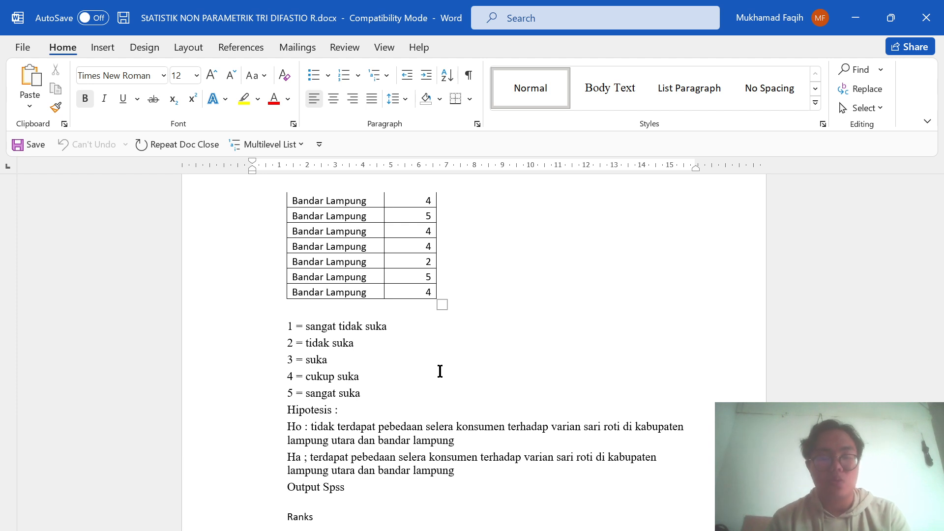
pyautogui.scroll(15, 440, 371)
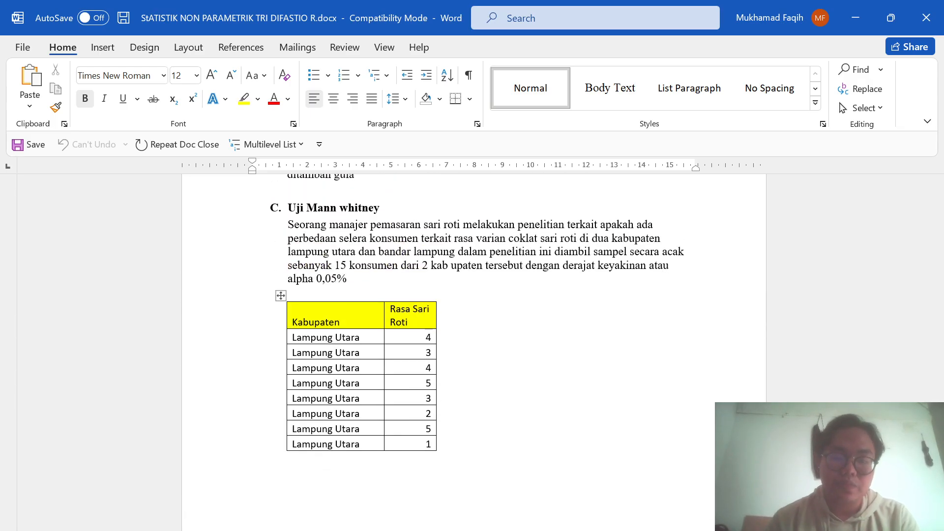
# - Switch to the Excel workbook and copy the Uji Mann Whitney U data in H4:I18, without the header row
pyautogui.click(543, 515)
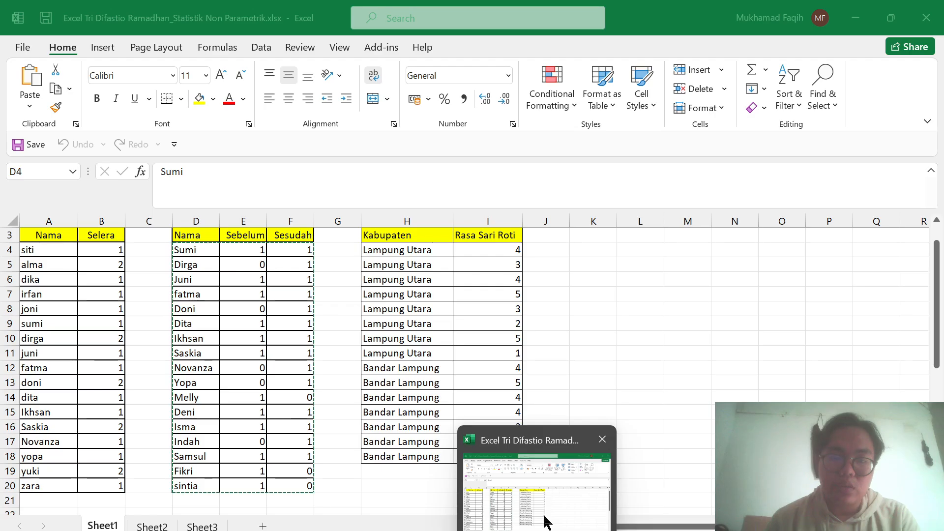
pyautogui.scroll(1, 547, 344)
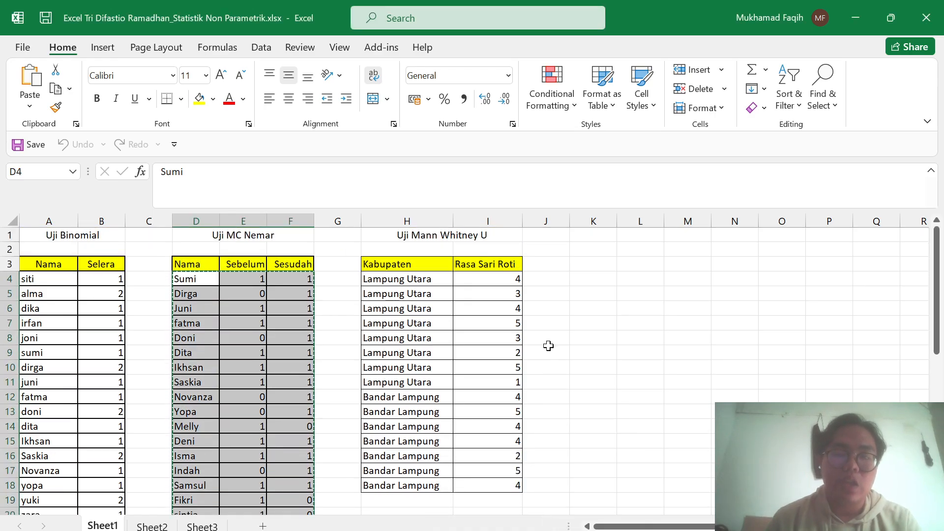
pyautogui.moveTo(547, 350); pyautogui.dragTo(514, 483)
pyautogui.click(472, 311)
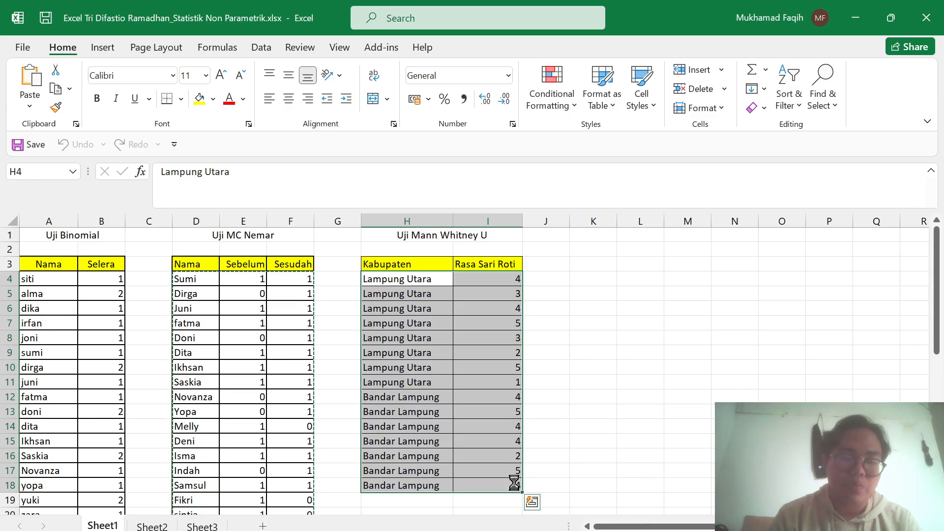
pyautogui.hotkey('ctrl', 'c')
# - Switch to the SPSS Data Editor and delete the NAMA, SEBELUM and SESUDAH variables with all their data
pyautogui.press('super+Tab')
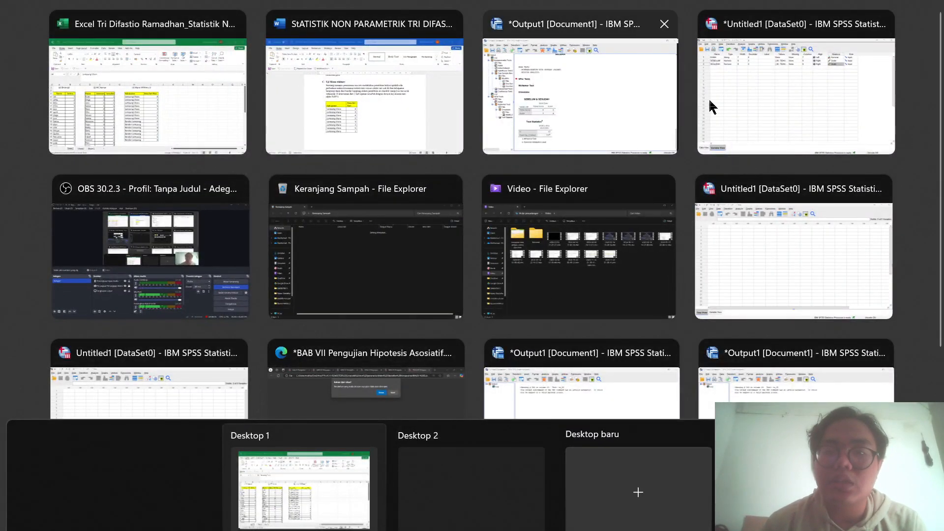
pyautogui.click(790, 96)
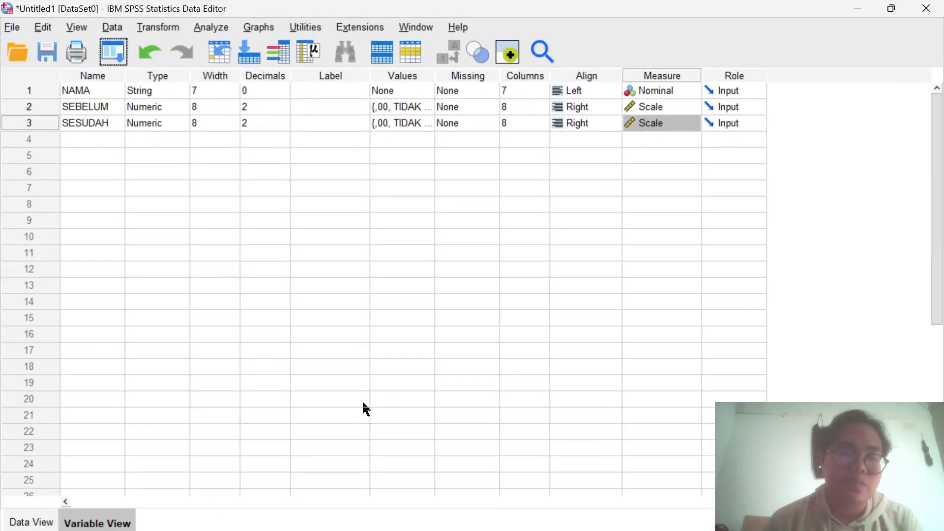
pyautogui.click(27, 521)
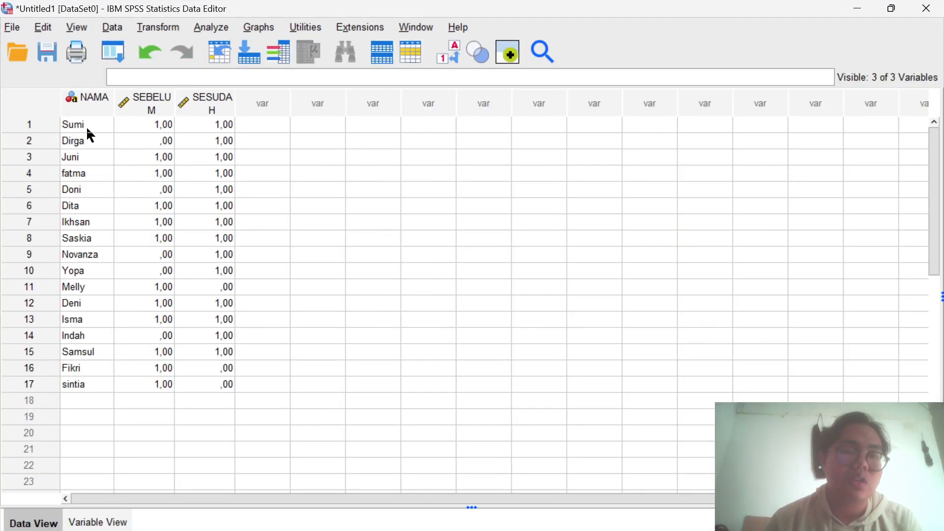
pyautogui.moveTo(87, 104); pyautogui.dragTo(203, 124)
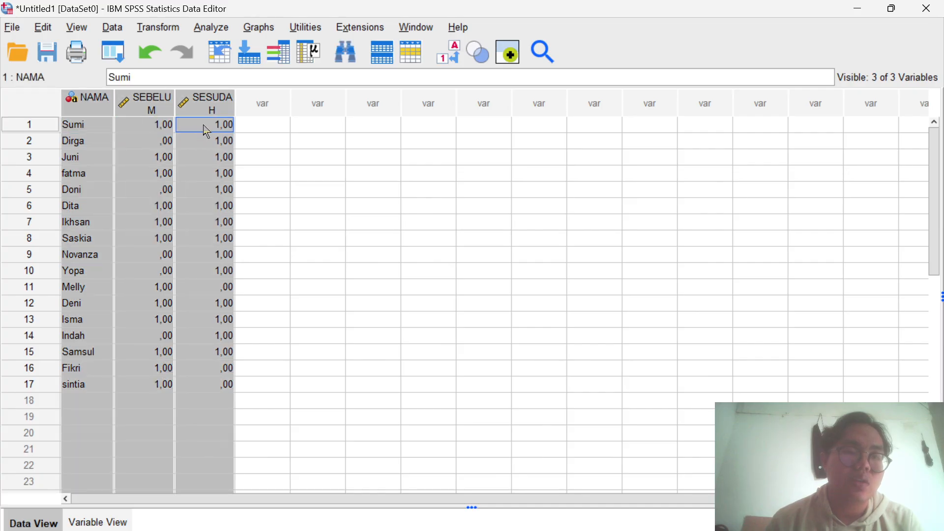
pyautogui.press('Delete')
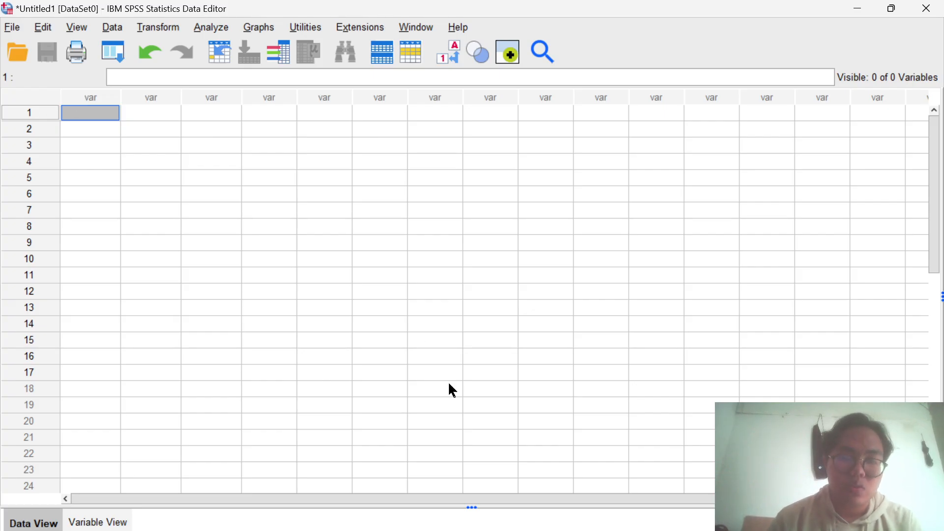
# - Copy the selected Mann Whitney U data in Excel again and paste it into the empty SPSS data sheet from row 1
pyautogui.moveTo(536, 530)
pyautogui.click(548, 497)
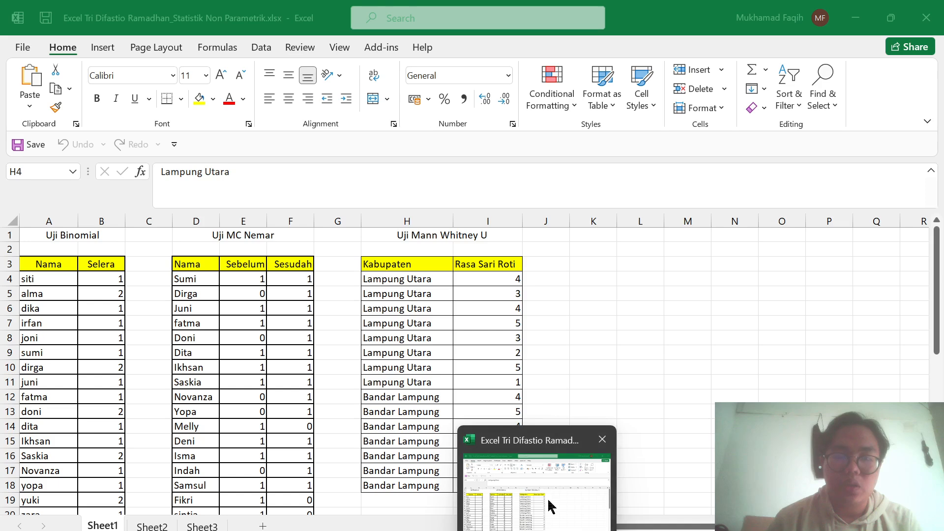
pyautogui.hotkey('ctrl', 'c')
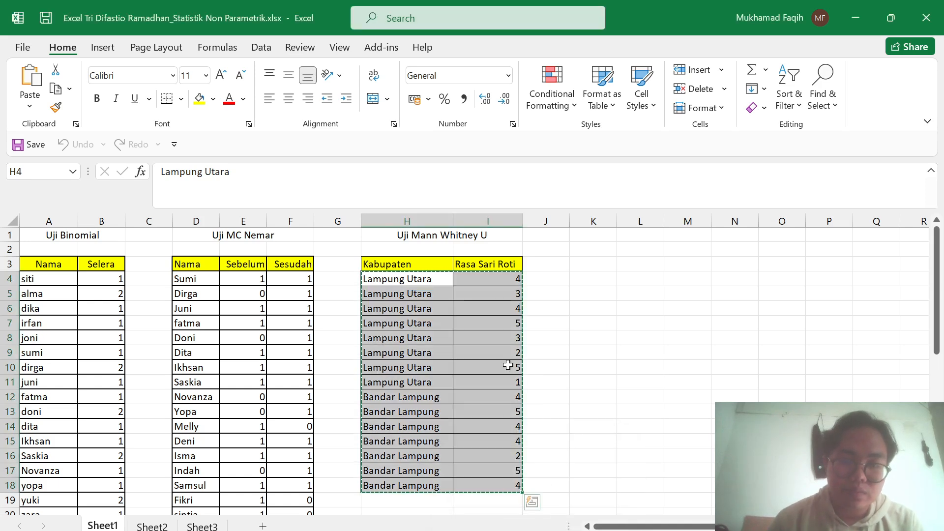
pyautogui.moveTo(471, 529)
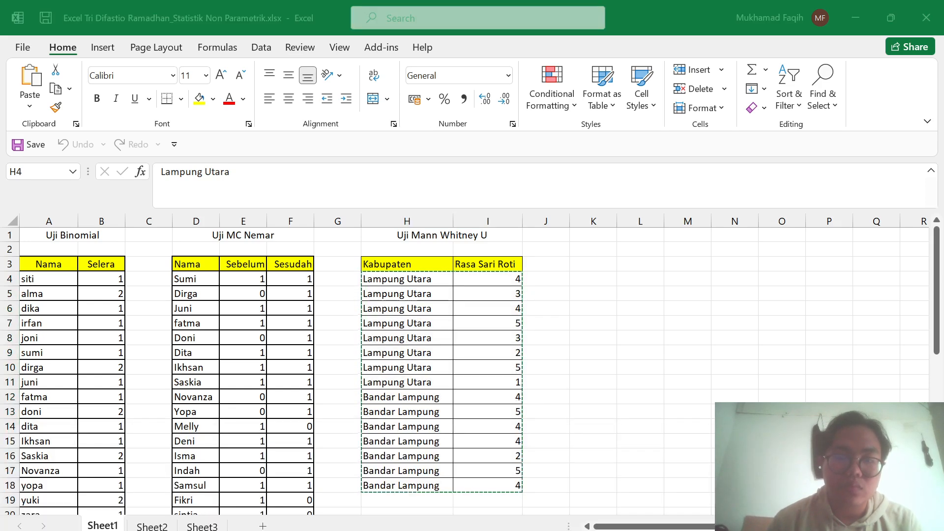
pyautogui.press('super+Tab')
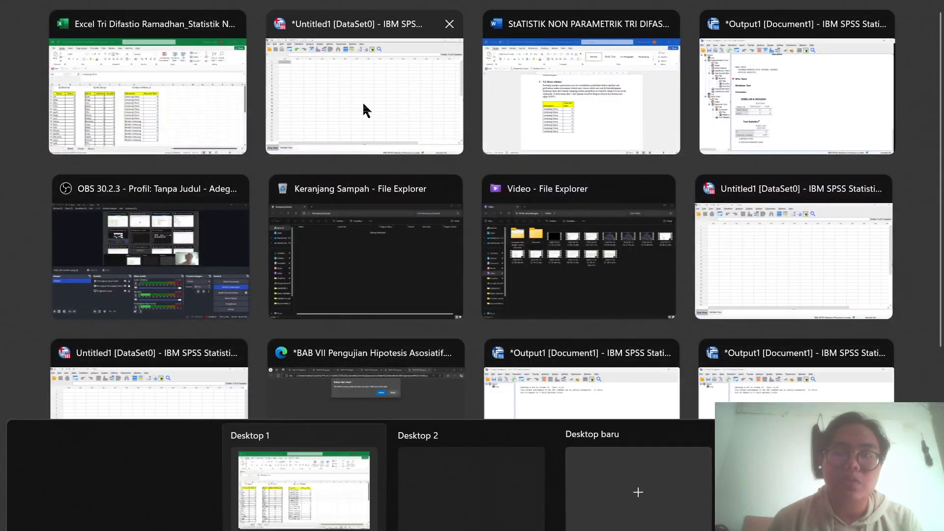
pyautogui.click(367, 110)
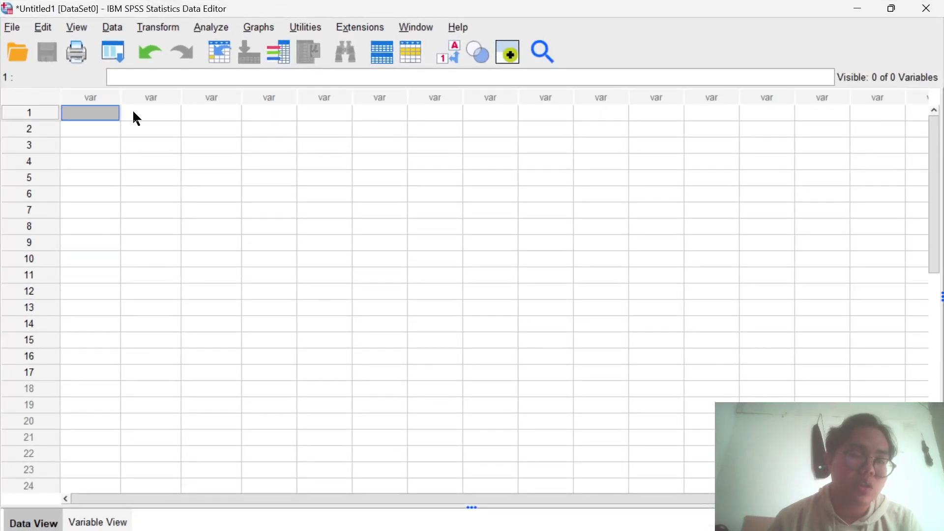
pyautogui.hotkey('ctrl', 'v')
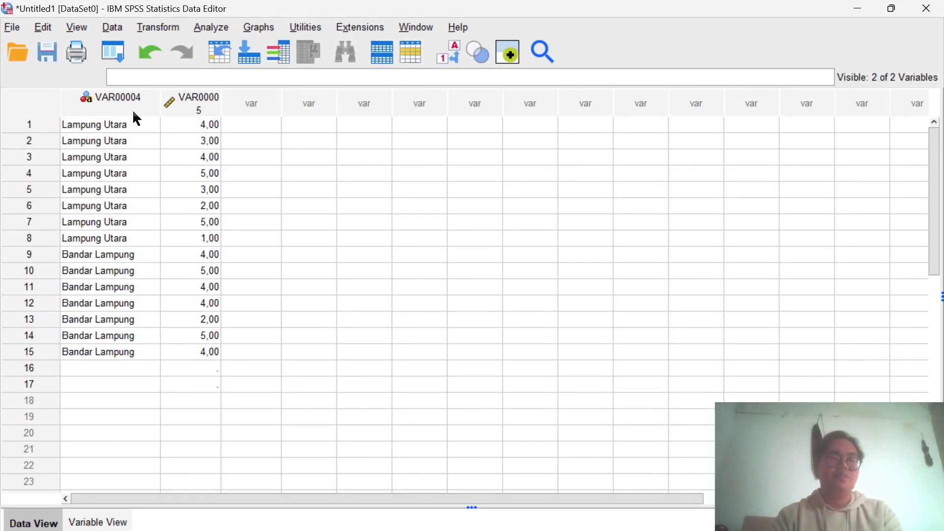
# - Recode the first variable's Lampung Utara entries in rows 1 to 8 as 1
pyautogui.click(131, 126)
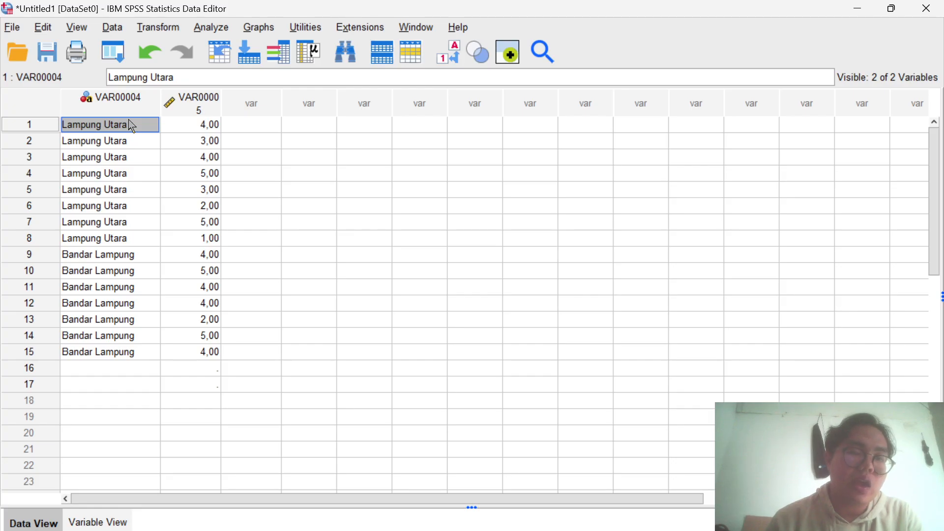
pyautogui.write('1')
pyautogui.press('Return')
pyautogui.write('1')
pyautogui.press('Return')
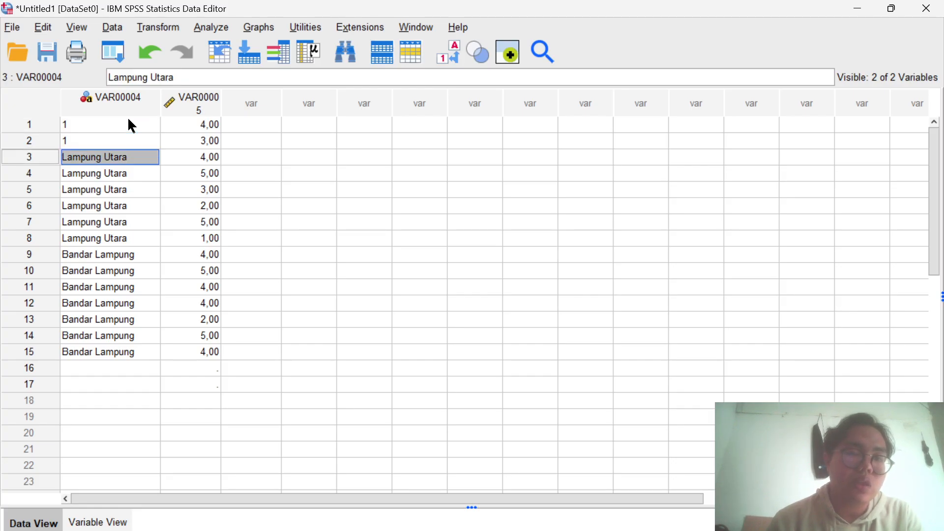
pyautogui.write('1')
pyautogui.press('Return')
pyautogui.write('1')
pyautogui.press('Return')
pyautogui.write('1')
pyautogui.press('Return')
pyautogui.write('1')
pyautogui.press('Return')
pyautogui.write('1')
pyautogui.press('Return')
pyautogui.press('Return')
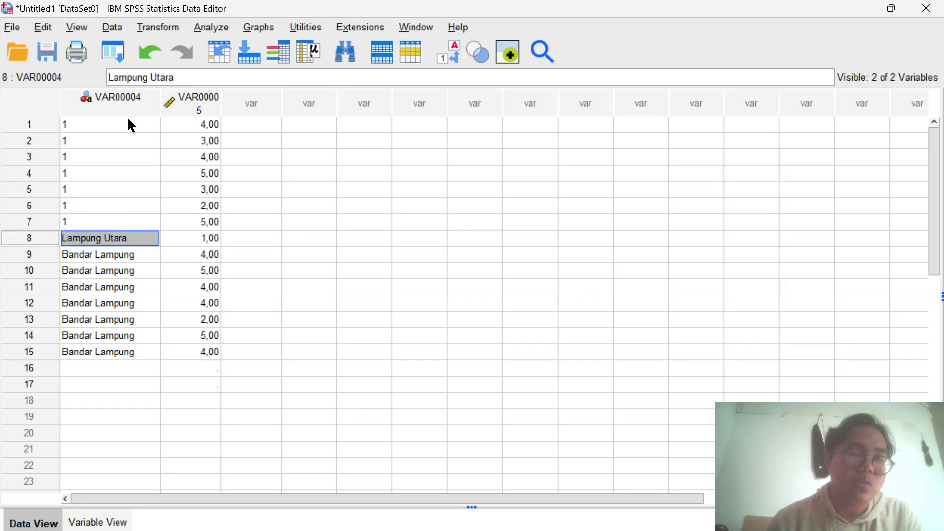
pyautogui.write('12')
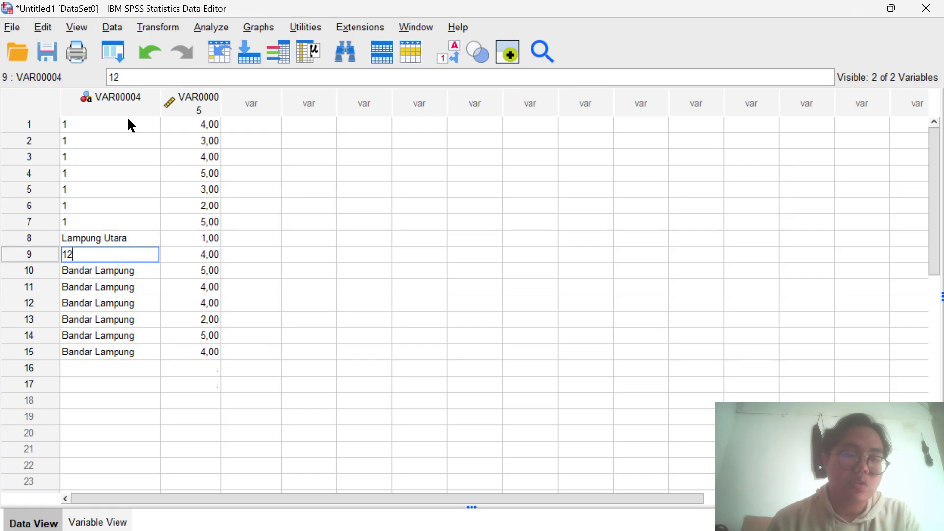
pyautogui.press('Up')
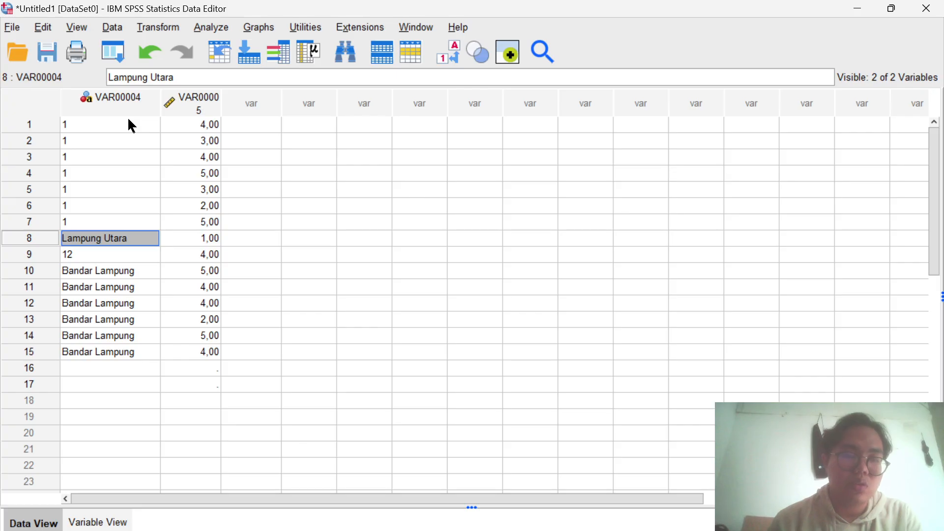
pyautogui.write('1')
pyautogui.press('Return')
# - Recode the first variable's entries in rows 9 to 15, the Bandar Lampung cases, as 2
pyautogui.press('BackSpace')
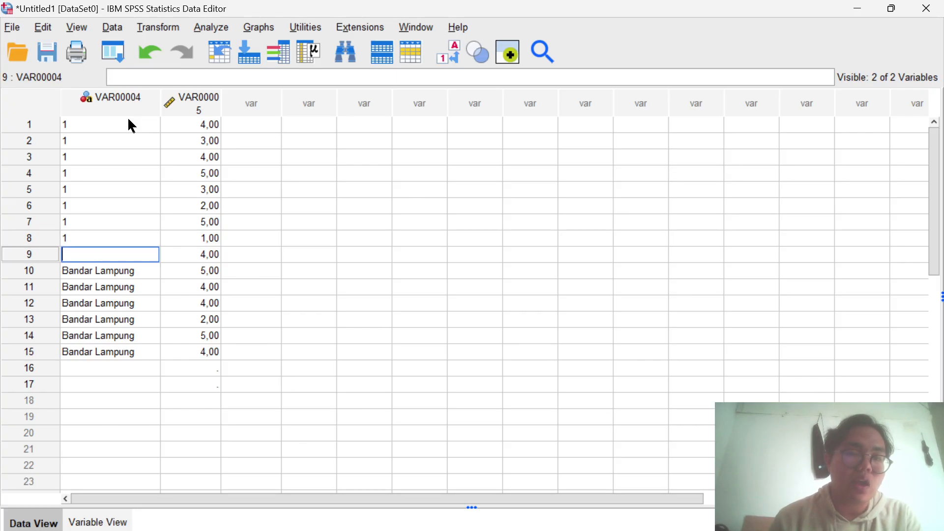
pyautogui.write('2')
pyautogui.press('Return')
pyautogui.write('2')
pyautogui.press('Return')
pyautogui.write('2')
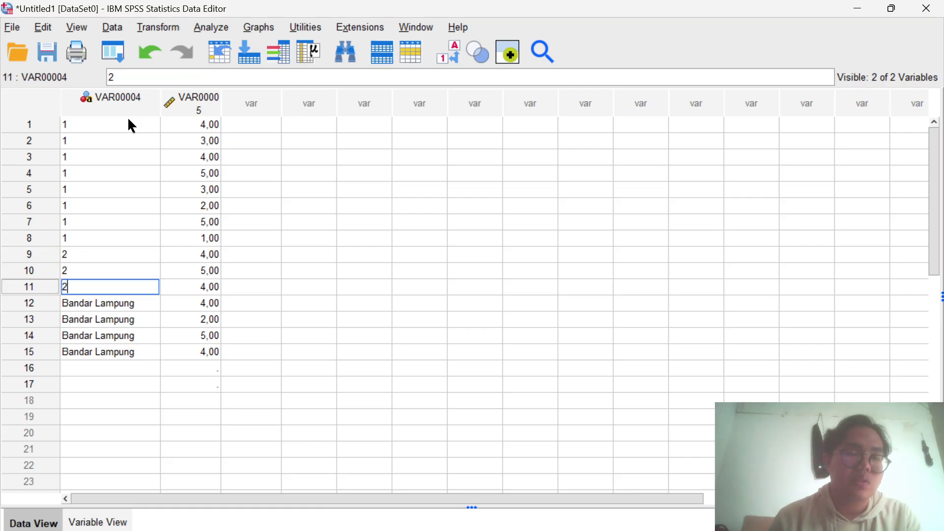
pyautogui.press('Return')
pyautogui.write('2')
pyautogui.press('Return')
pyautogui.write('2')
pyautogui.press('Return')
pyautogui.write('2')
pyautogui.press('Return')
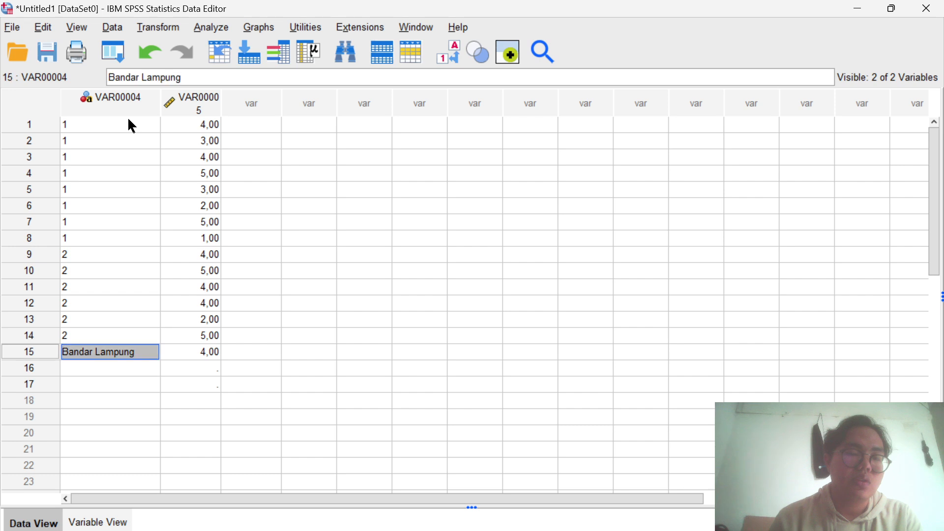
pyautogui.write('2')
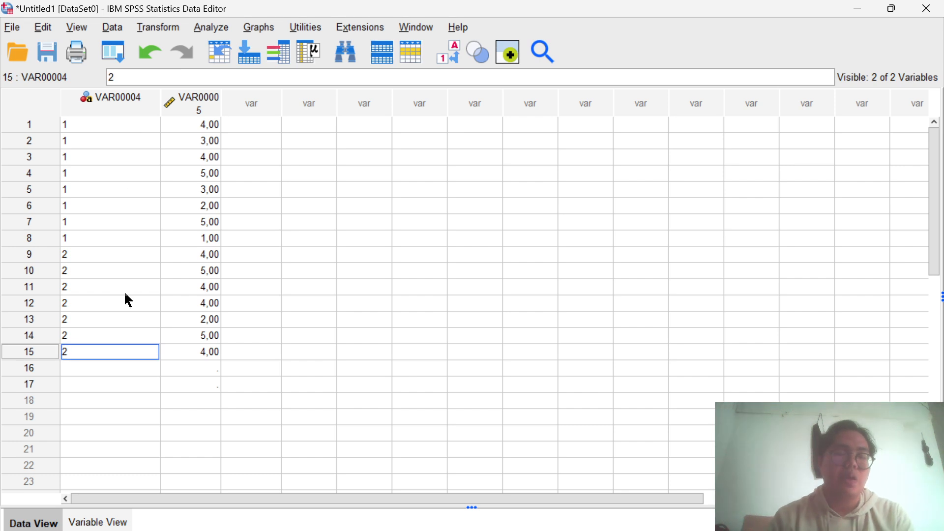
# - Show the variable definitions and rename the first variable, VAR00004, as KABUPATEN
pyautogui.click(111, 523)
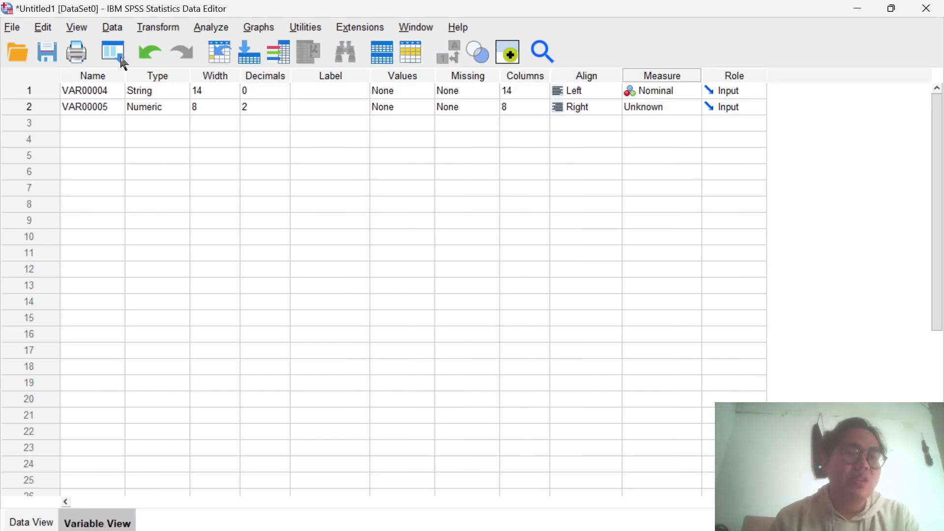
pyautogui.click(100, 89)
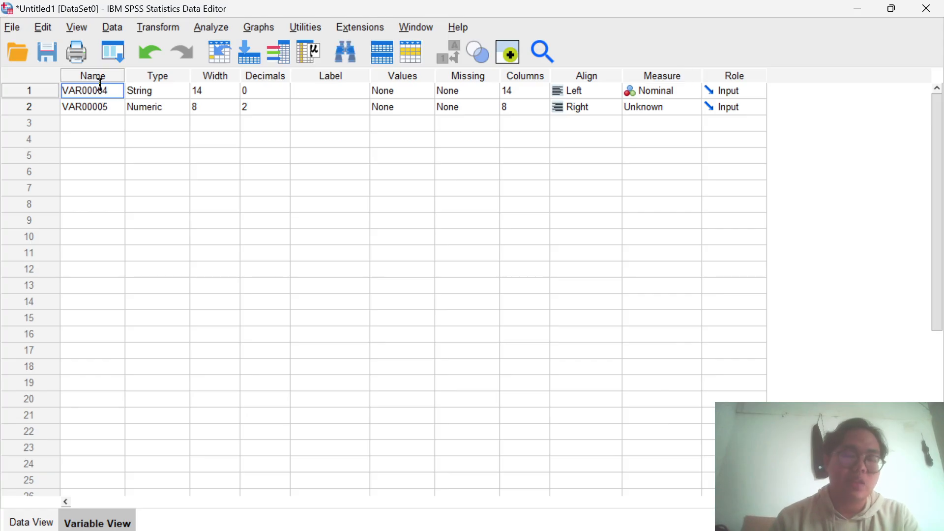
pyautogui.doubleClick(110, 91)
pyautogui.press('BackSpace')
pyautogui.press('BackSpace')
pyautogui.press('BackSpace')
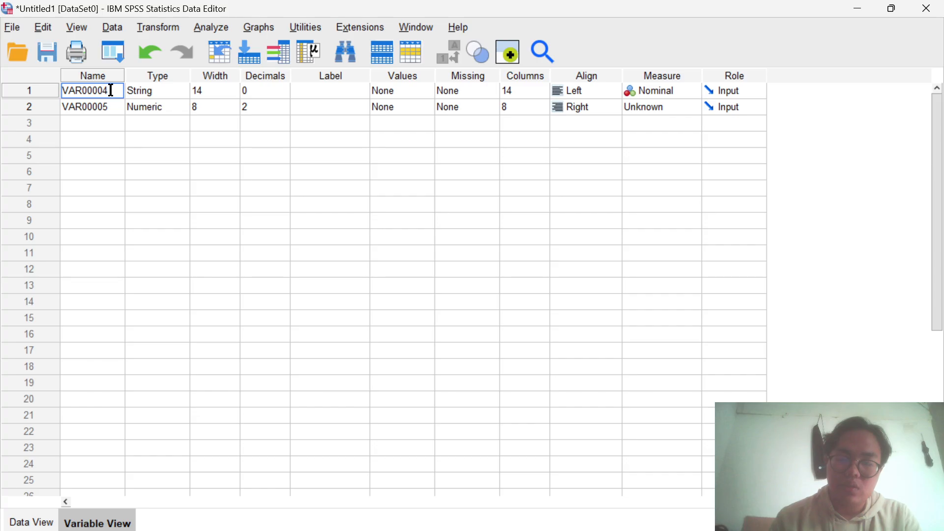
pyautogui.press('BackSpace')
pyautogui.press('BackSpace')
pyautogui.press('BackSpace')
pyautogui.press('BackSpace')
pyautogui.press('BackSpace')
pyautogui.write('KABU')
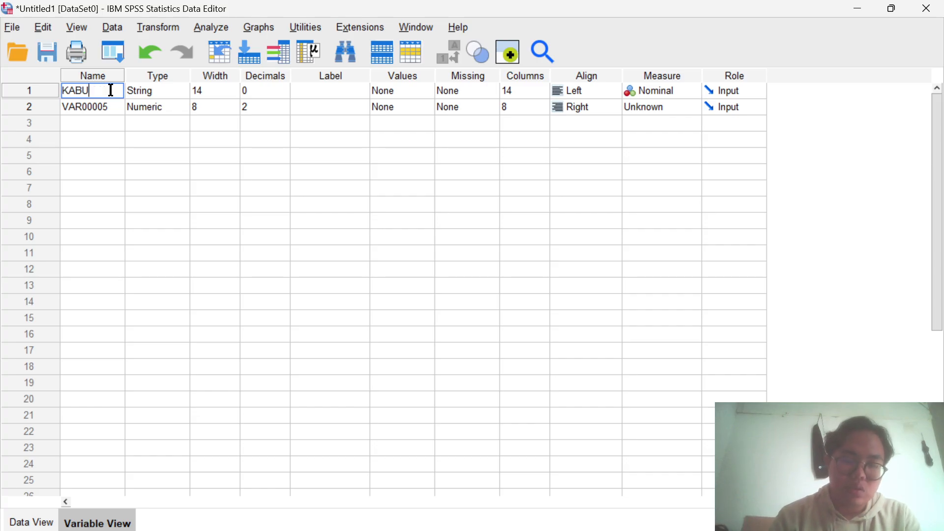
pyautogui.write('PATEN')
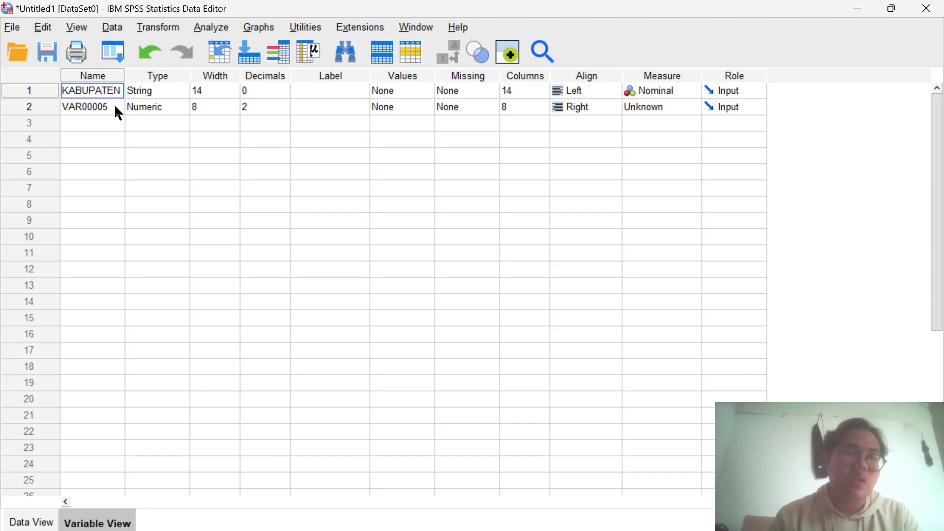
# - Rename the second variable, VAR00005, as SIKAP
pyautogui.doubleClick(116, 107)
pyautogui.press('BackSpace')
pyautogui.press('BackSpace')
pyautogui.press('BackSpace')
pyautogui.press('BackSpace')
pyautogui.press('BackSpace')
pyautogui.press('BackSpace')
pyautogui.press('BackSpace')
pyautogui.press('BackSpace')
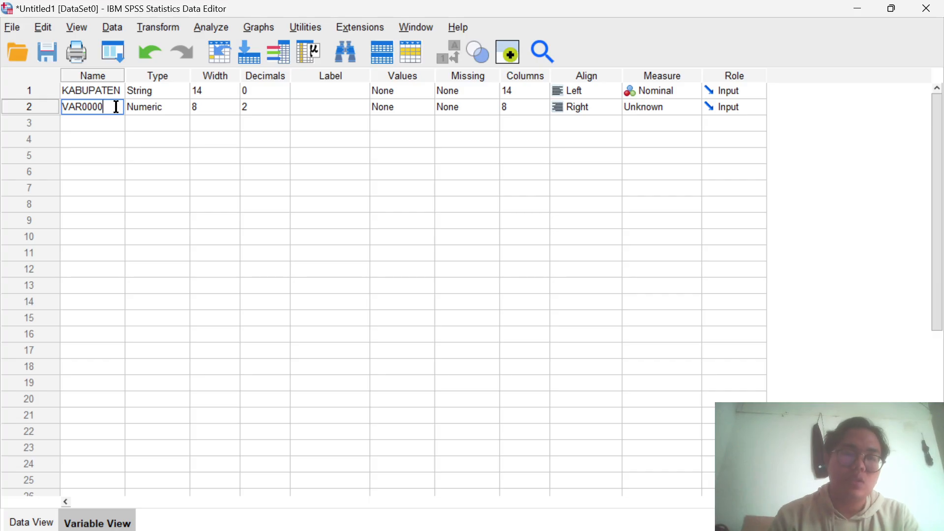
pyautogui.write('SIKAP')
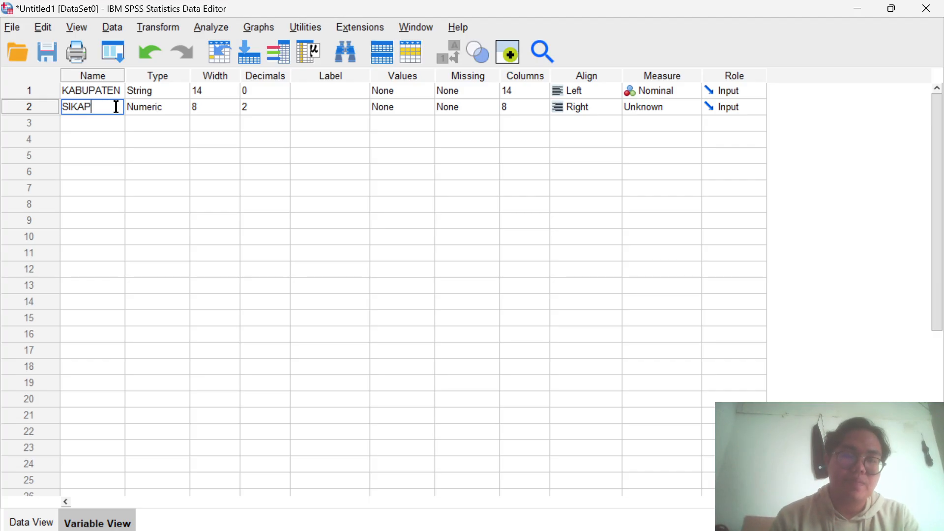
# - Add the value label 1 = LAMPUNG UTARA to the KABUPATEN variable
pyautogui.click(422, 91)
pyautogui.click(426, 91)
pyautogui.click(387, 226)
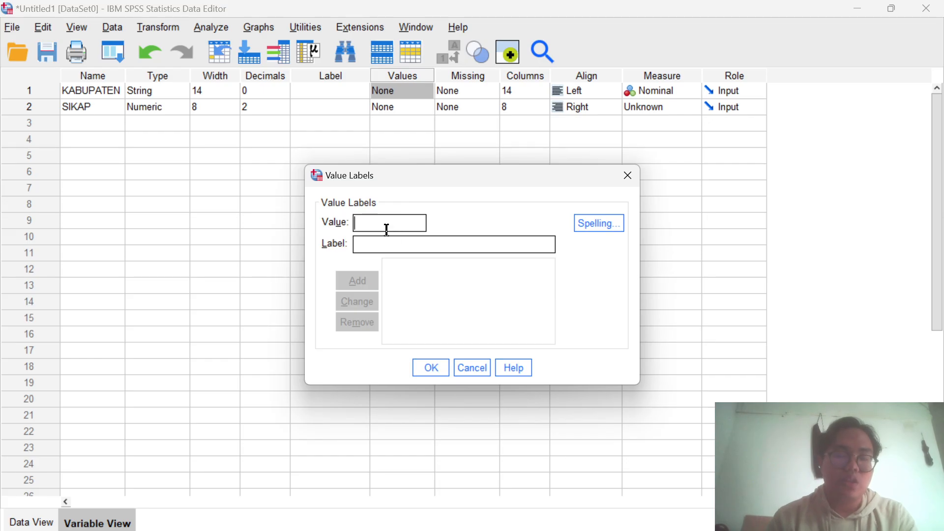
pyautogui.write('1')
pyautogui.click(356, 244)
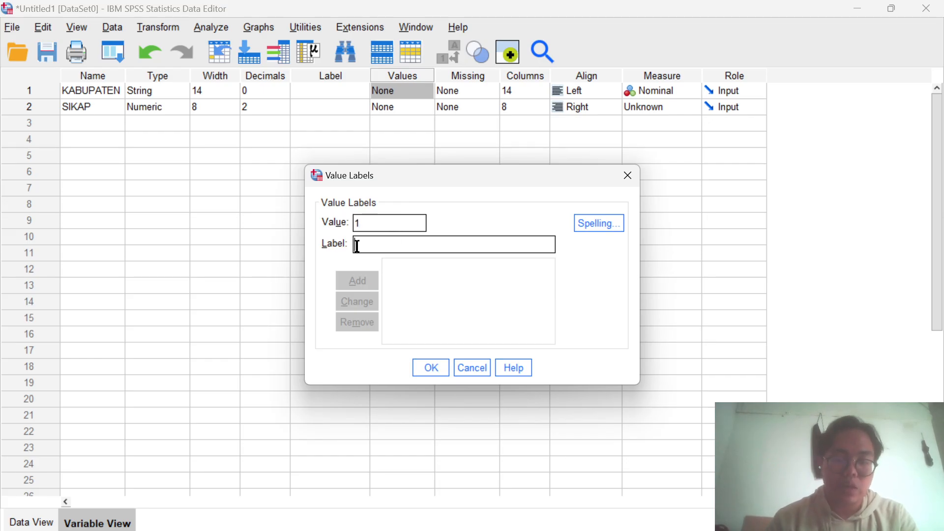
pyautogui.write('AMPUNG ')
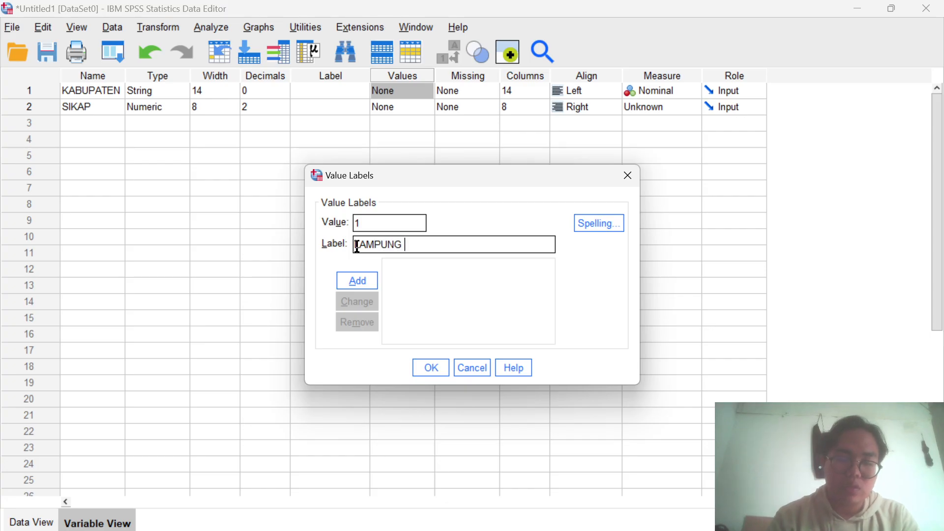
pyautogui.write('UTARA')
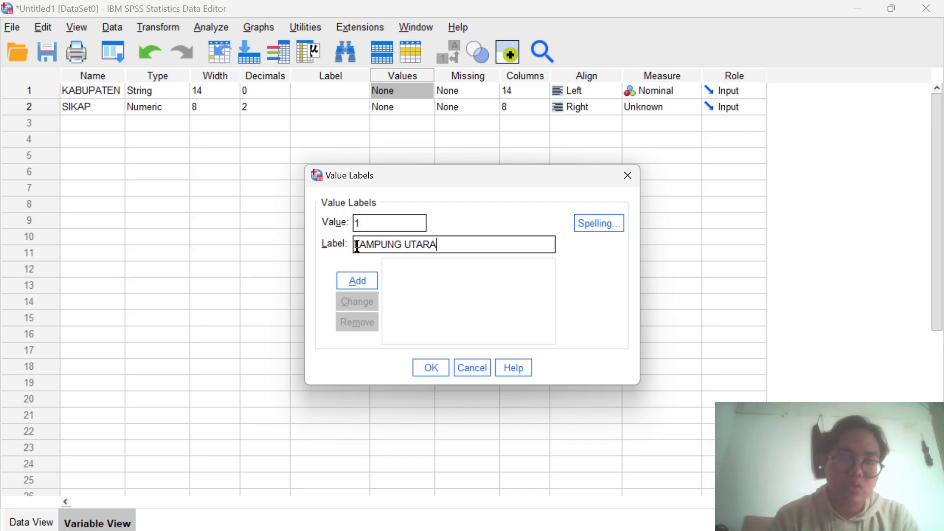
pyautogui.click(356, 285)
# - Add the value label 2 = BANDAR LAMPUNG to KABUPATEN and apply its value labels
pyautogui.write('2')
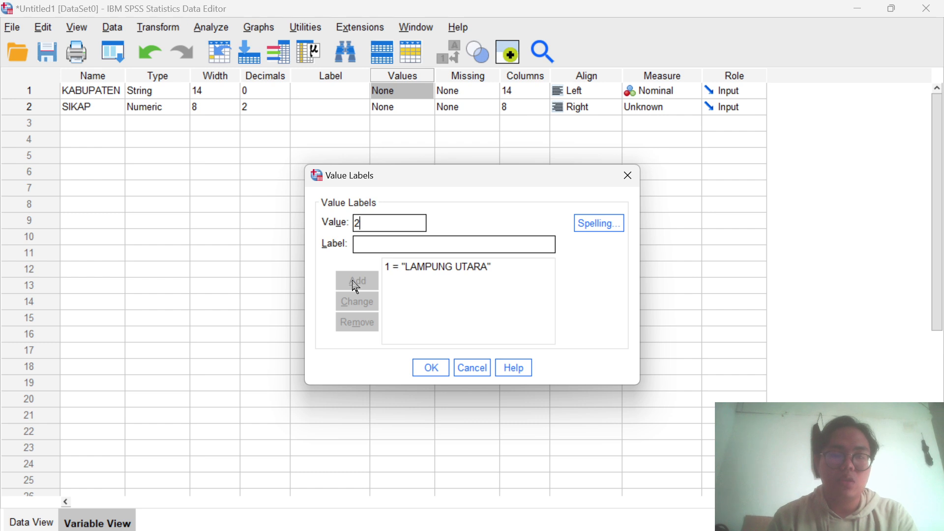
pyautogui.click(357, 246)
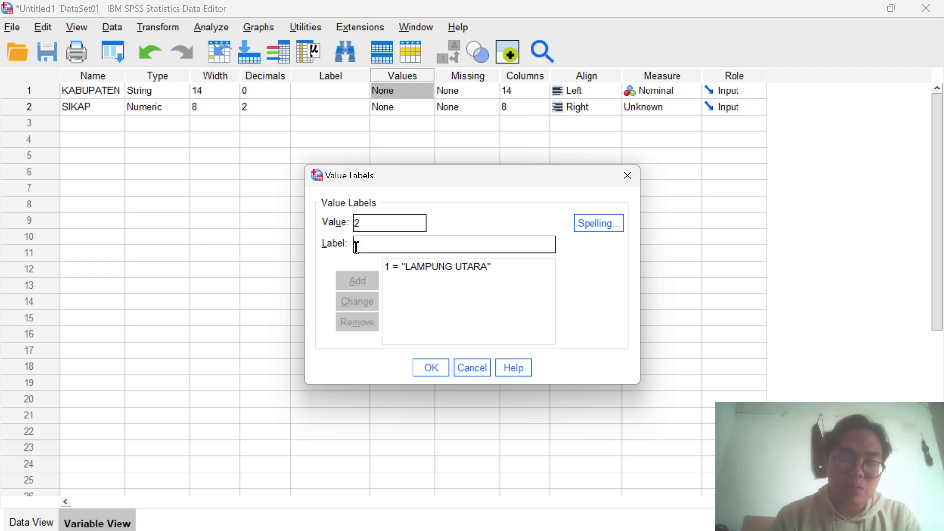
pyautogui.write('BANDAR LAM')
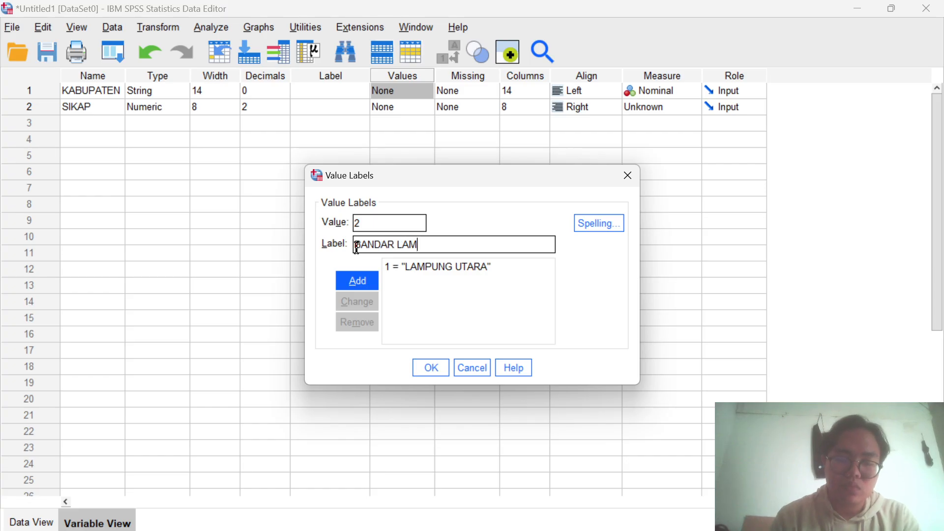
pyautogui.write('PUNG')
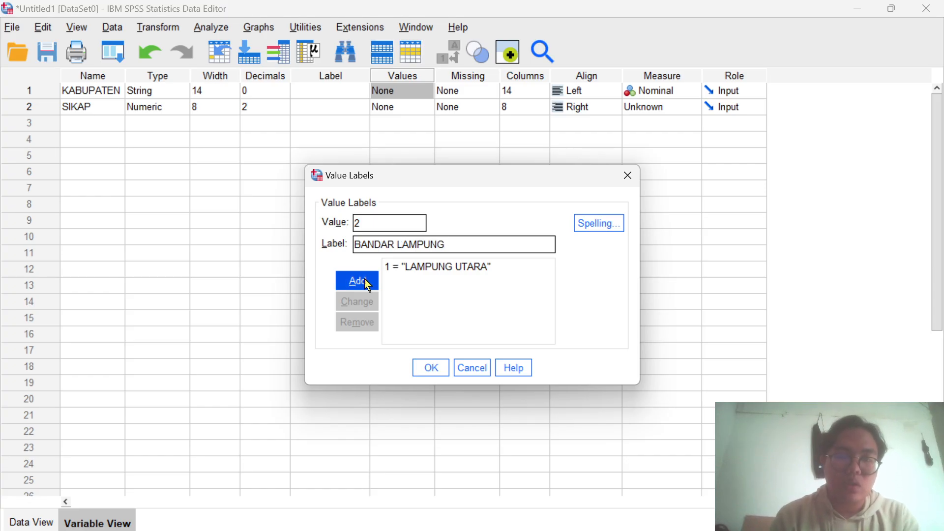
pyautogui.click(368, 284)
pyautogui.click(439, 364)
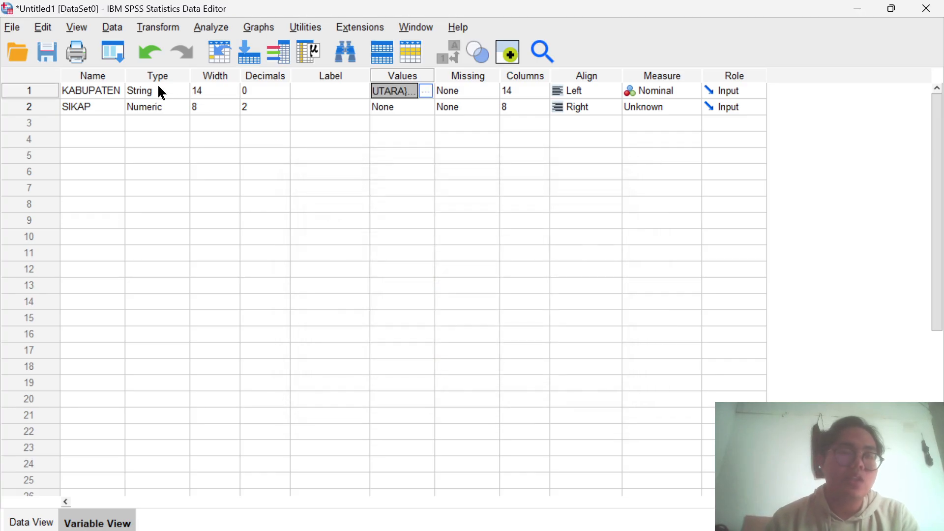
# - Change the KABUPATEN variable's type to Numeric with width 14 and 0 decimal places, accepting the value label warning
pyautogui.click(189, 93)
pyautogui.click(189, 92)
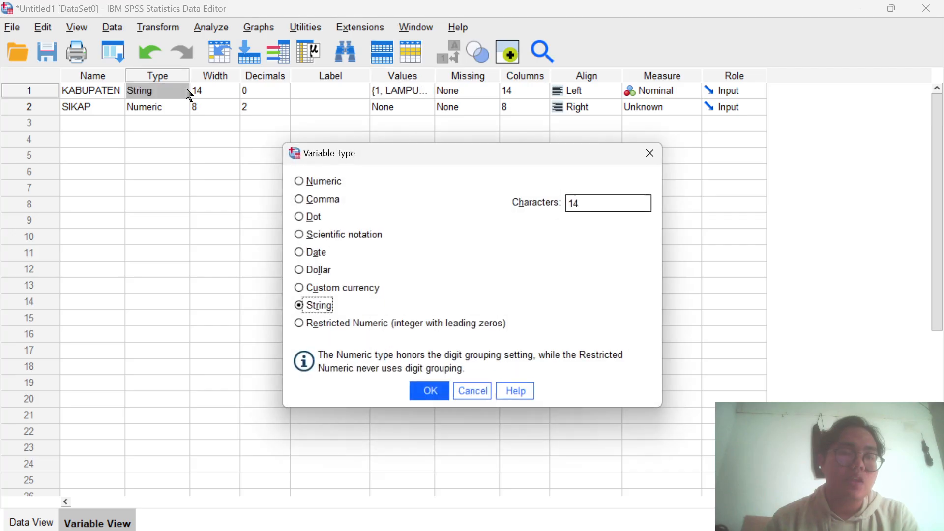
pyautogui.click(305, 184)
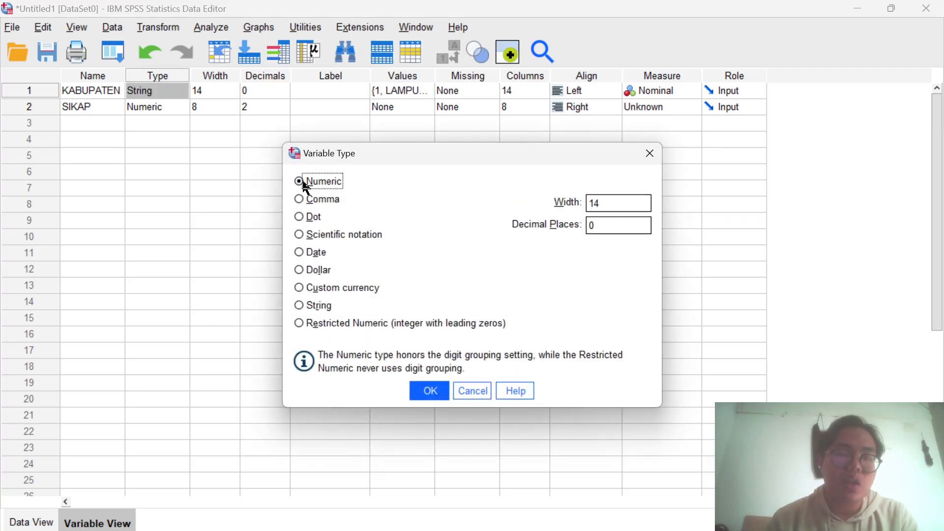
pyautogui.click(435, 389)
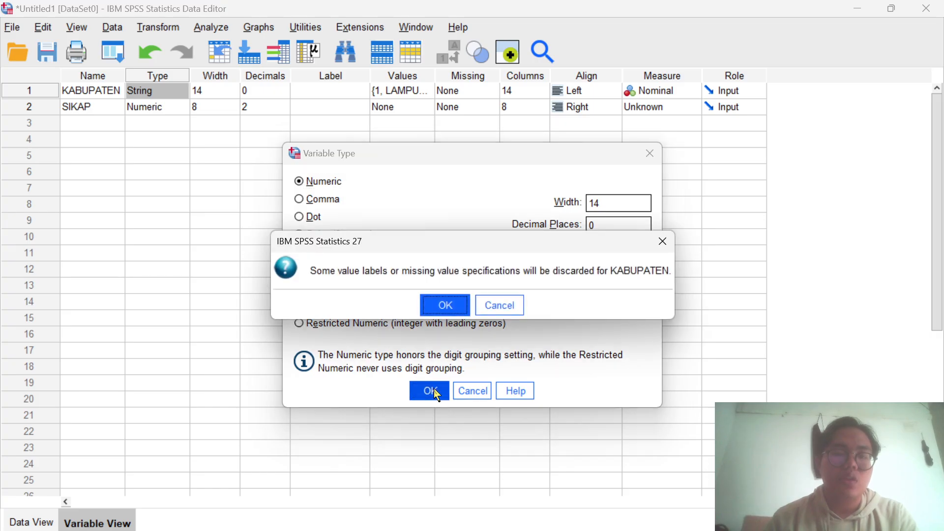
pyautogui.click(453, 301)
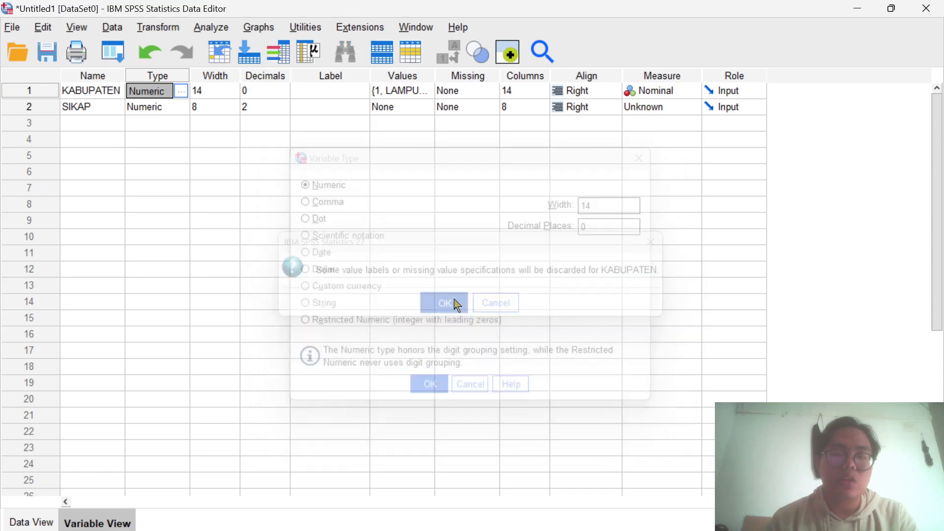
# - Add the value label 1 = SANGAT TIDAK SUKA to the SIKAP variable
pyautogui.doubleClick(421, 107)
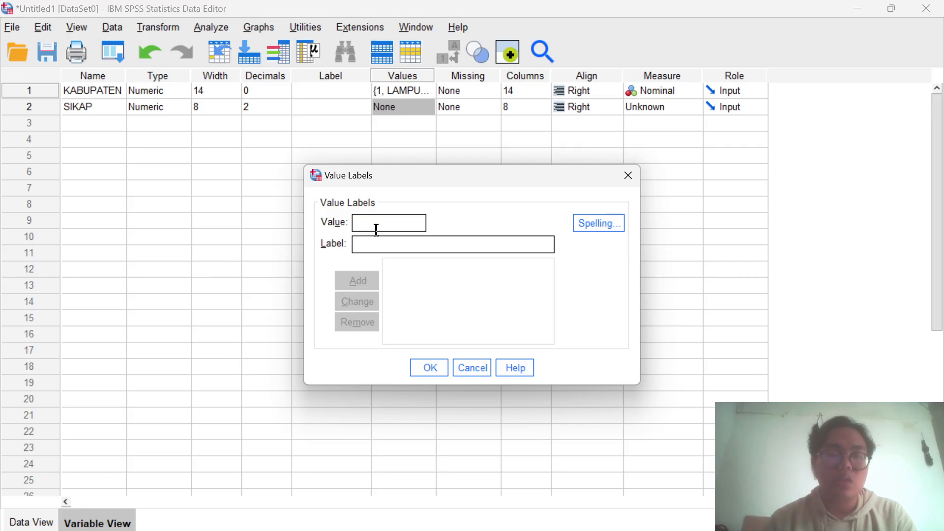
pyautogui.write('1')
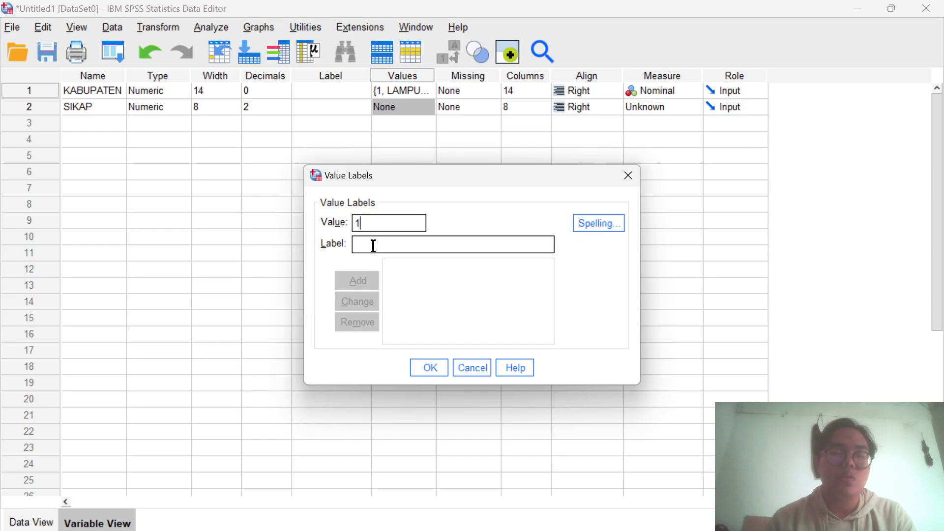
pyautogui.write('SANGAT ')
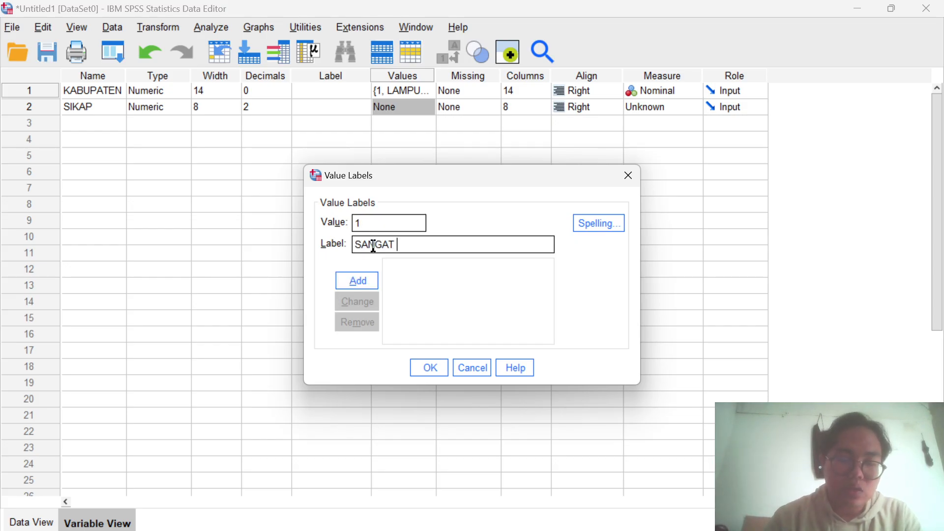
pyautogui.write('TIDAK SUKA')
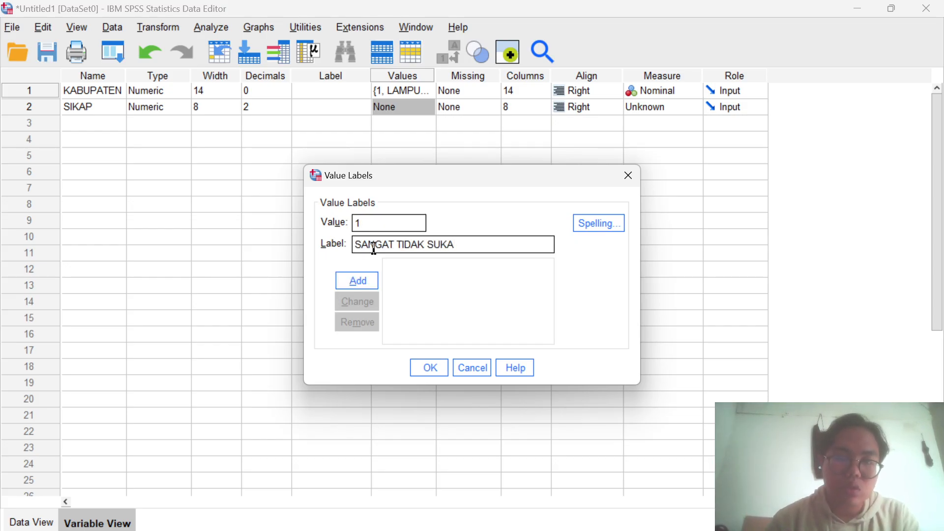
pyautogui.click(378, 281)
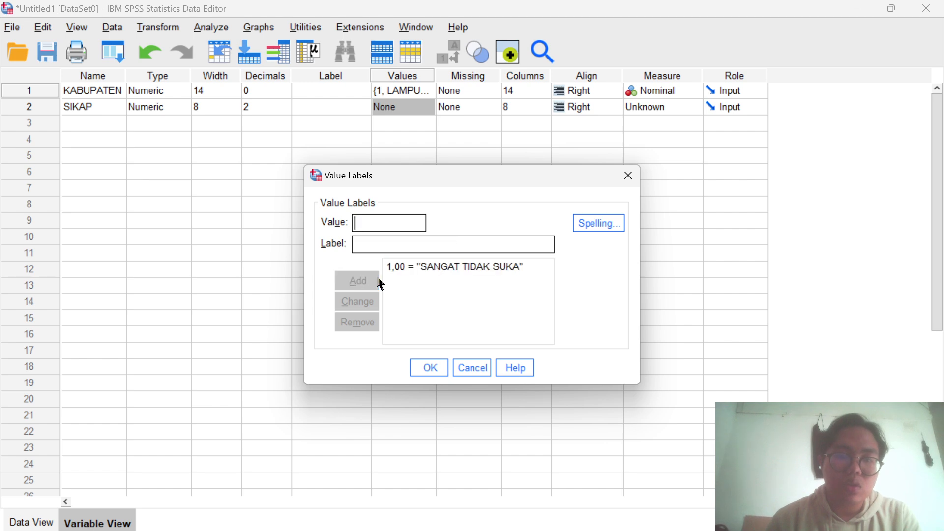
# - Add the value label 2 = TIDAK SUKA to the SIKAP variable
pyautogui.write('2')
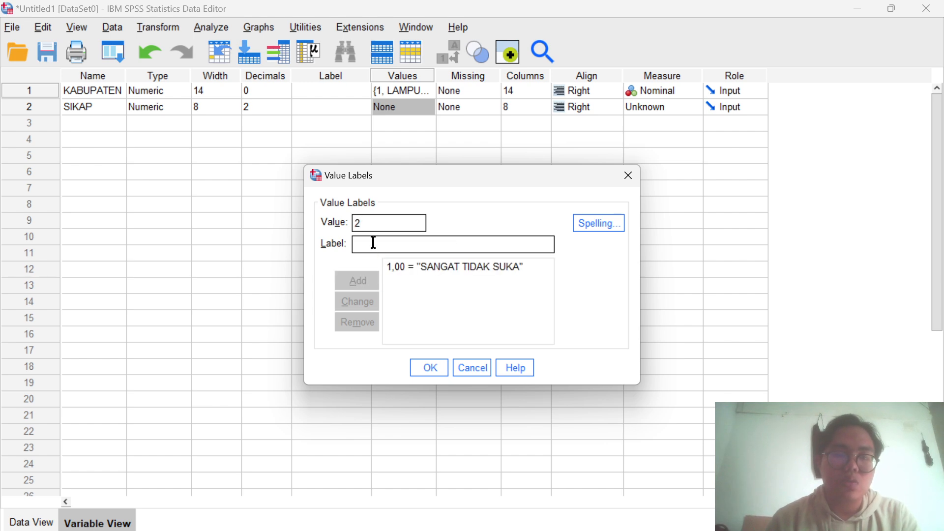
pyautogui.click(374, 242)
pyautogui.write('TI')
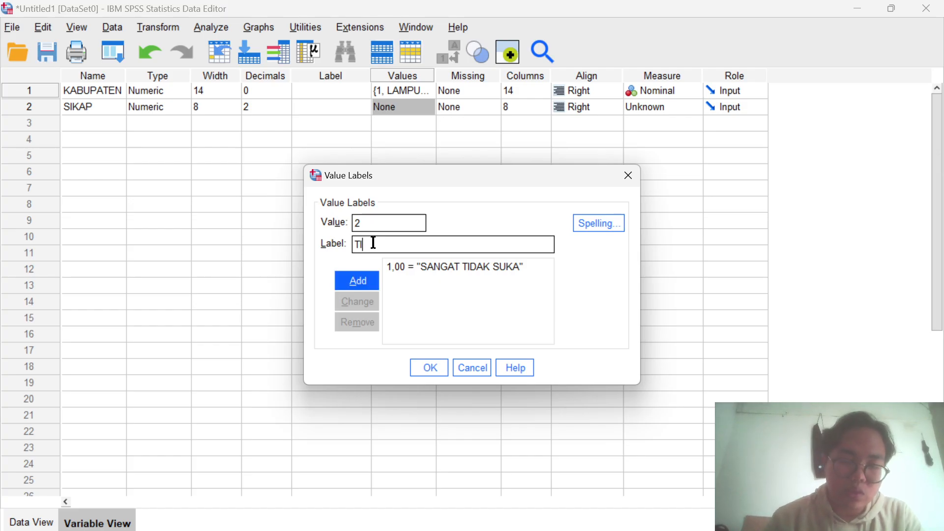
pyautogui.write('DAK SUKA')
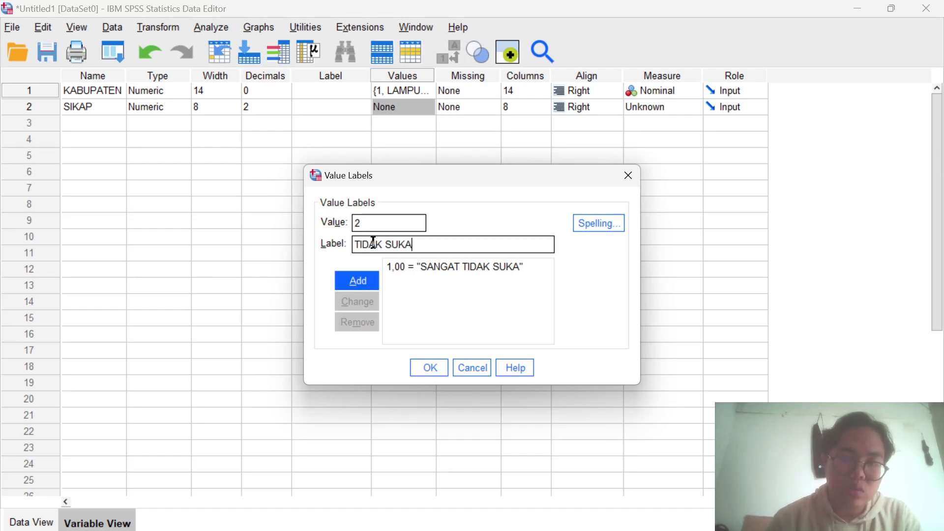
pyautogui.click(363, 282)
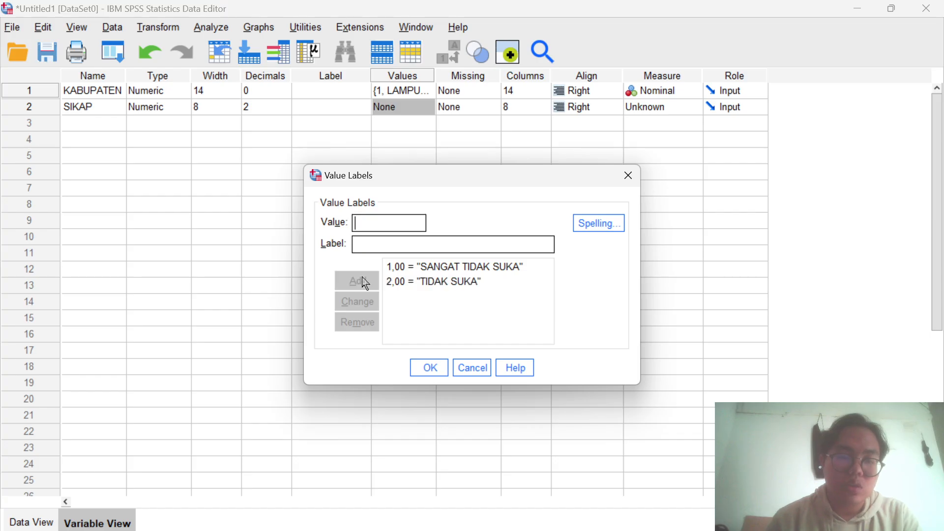
# - Add the value label 3 = CUKUP SUKA to the SIKAP variable
pyautogui.write('3')
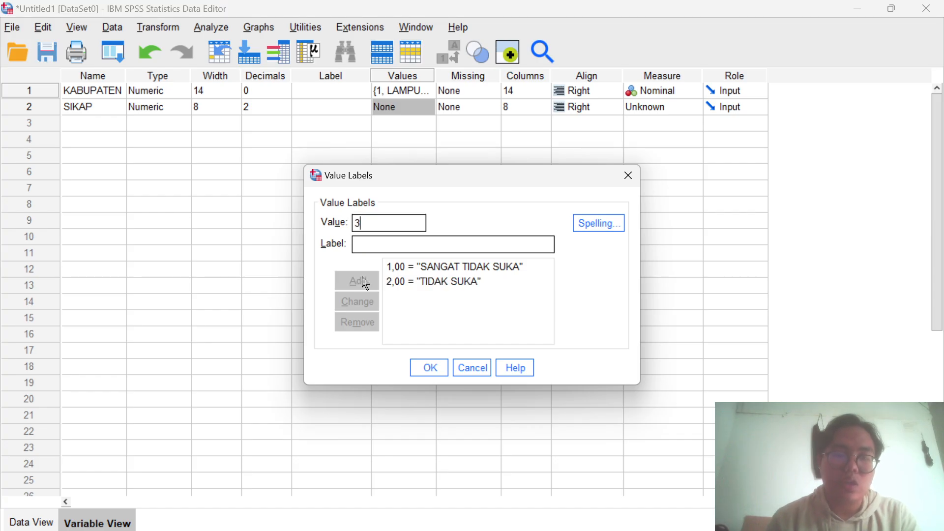
pyautogui.click(359, 246)
pyautogui.write('CUKU')
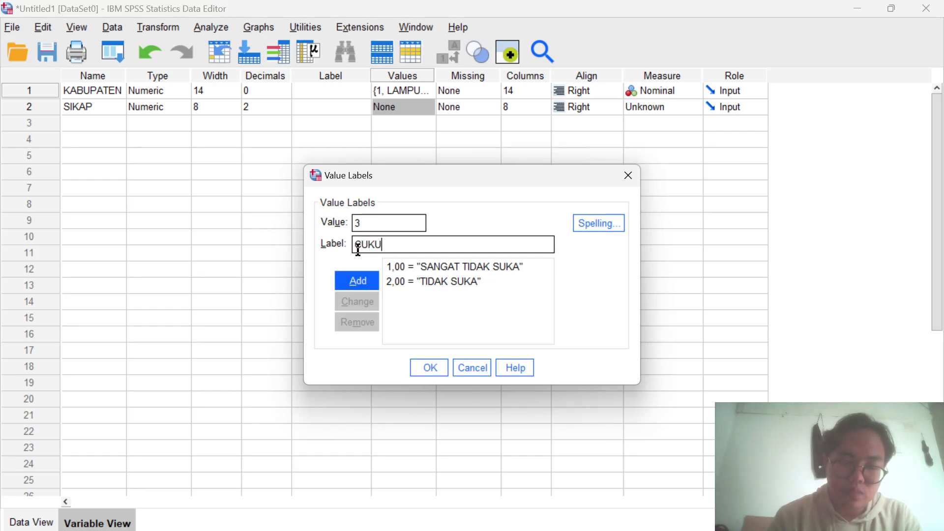
pyautogui.write('P SUKA')
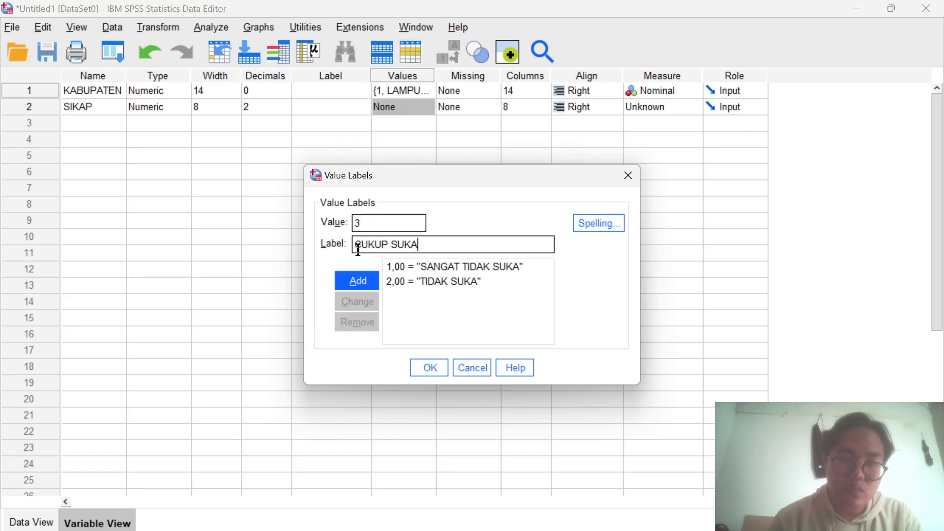
pyautogui.click(368, 282)
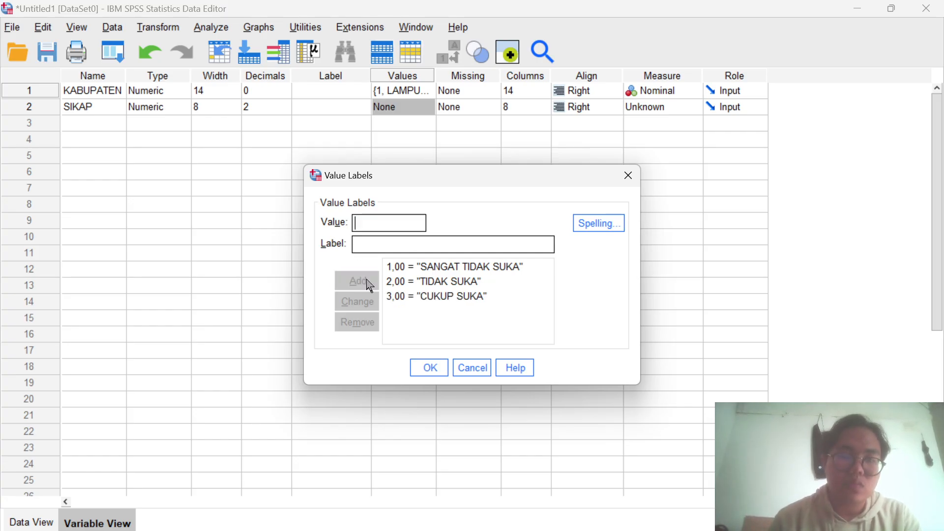
# - Add the value label 4 = SUKA to the SIKAP variable
pyautogui.click(364, 242)
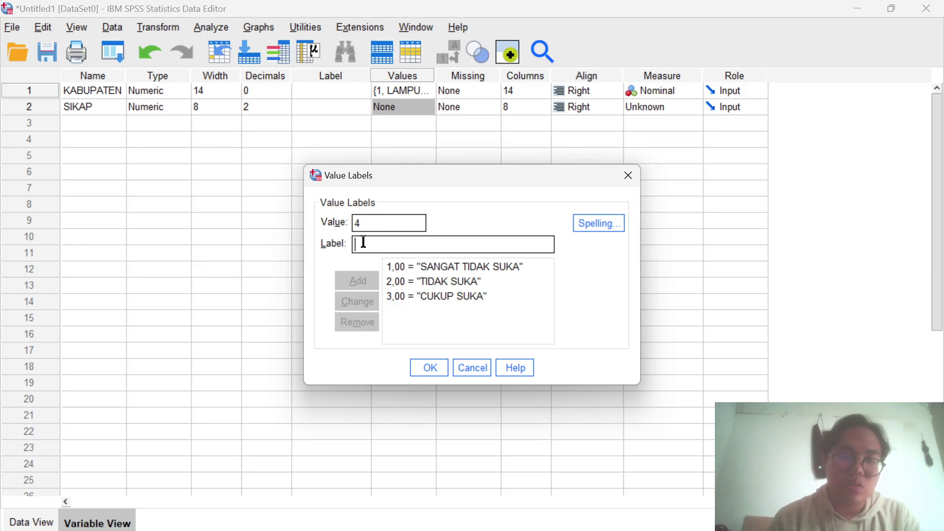
pyautogui.write('SUKA')
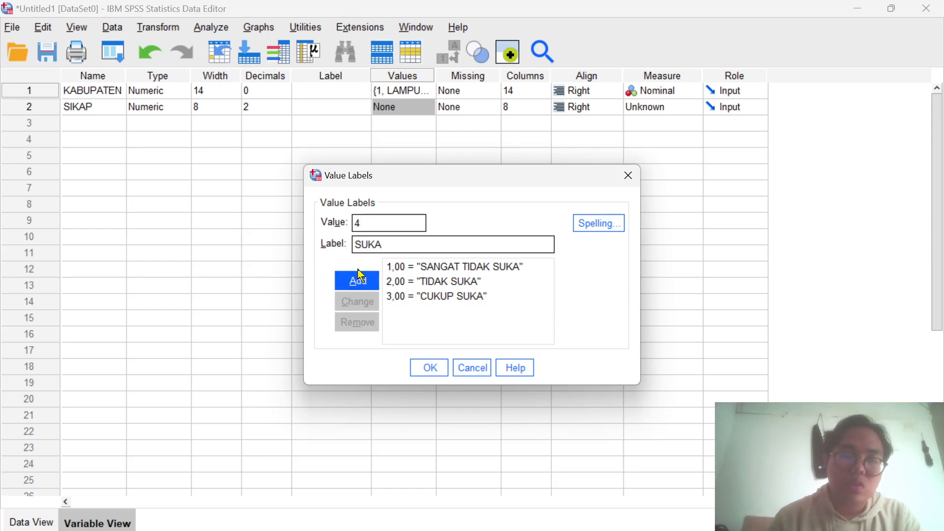
pyautogui.click(365, 281)
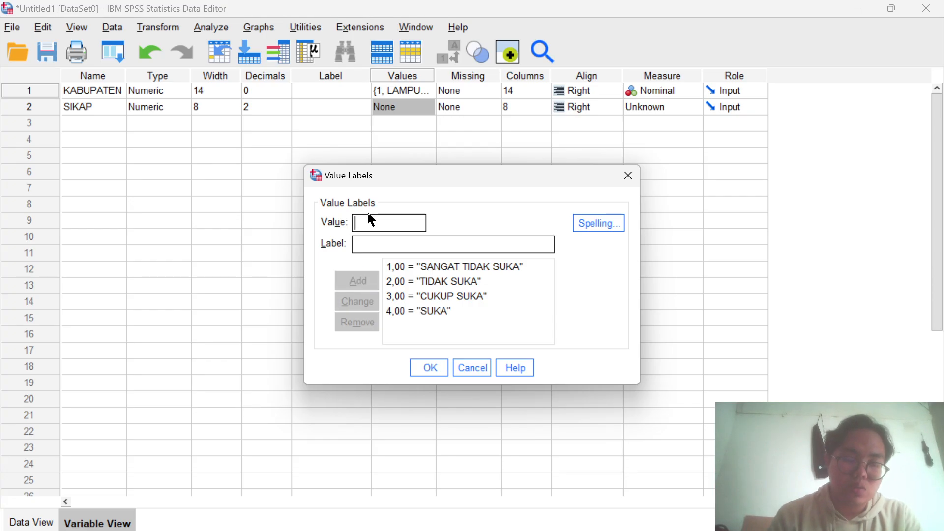
# - Add the value label 5 = SANGAT SUKA to SIKAP and apply its value labels
pyautogui.write('5')
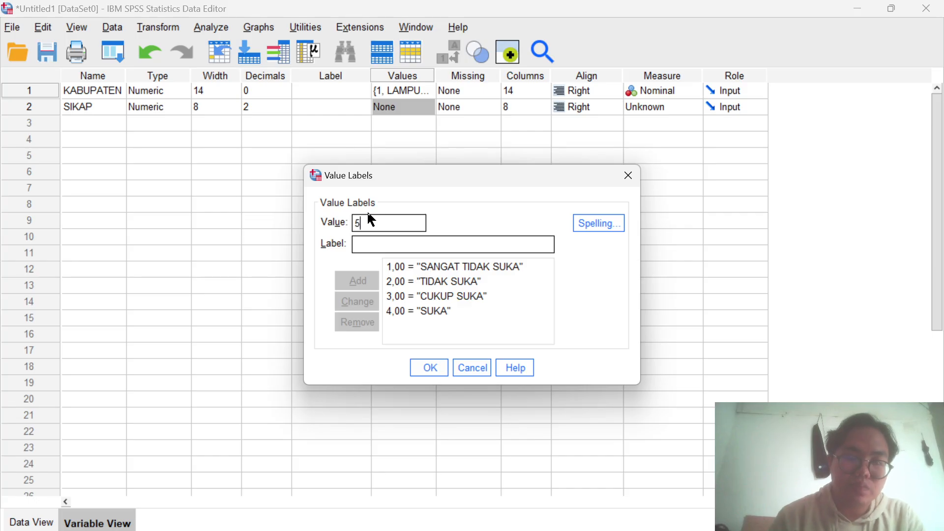
pyautogui.click(371, 242)
pyautogui.write('SA')
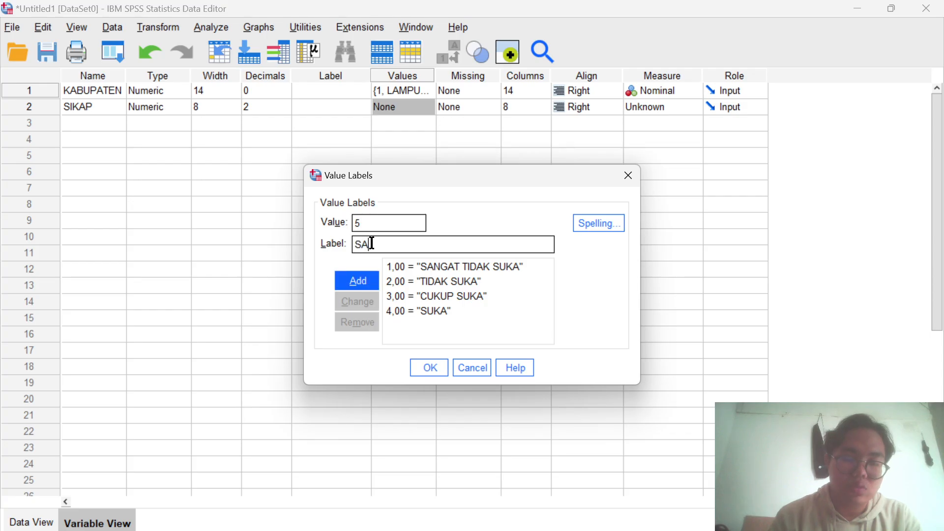
pyautogui.write('NGAT SUKA')
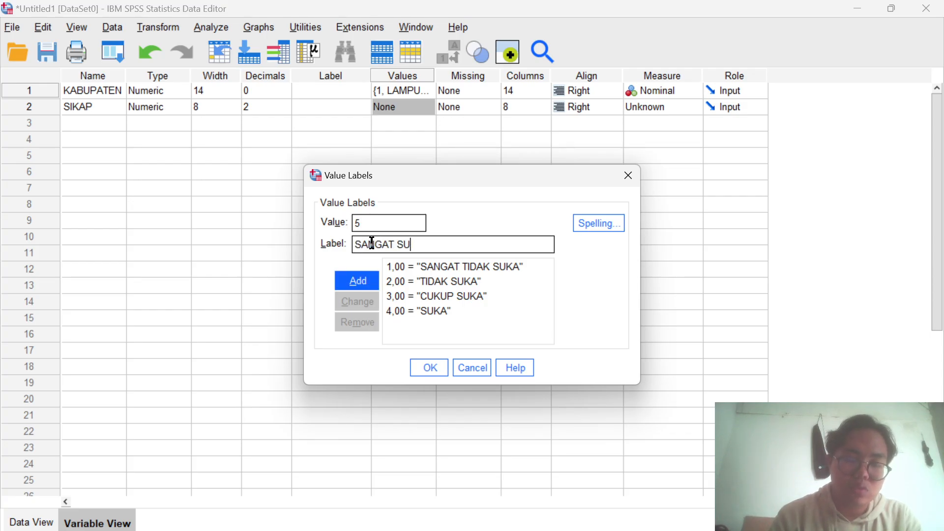
pyautogui.click(368, 282)
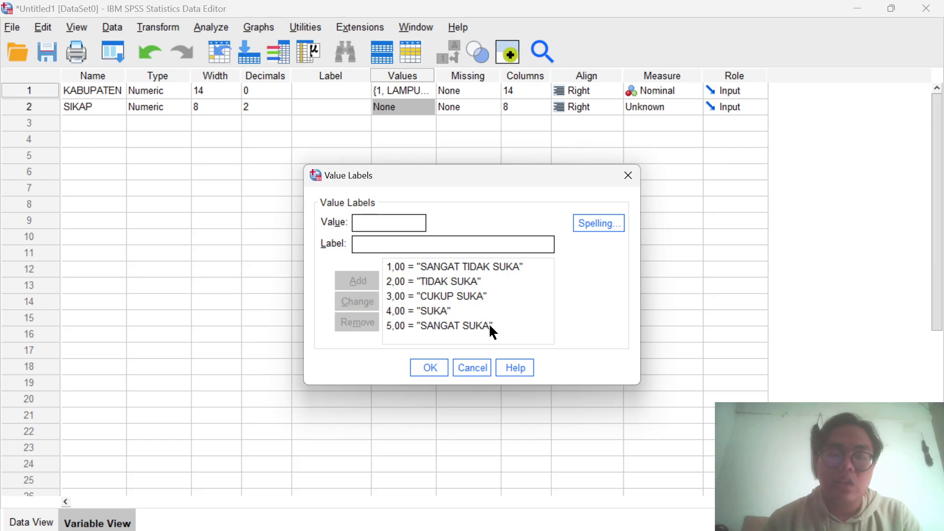
pyautogui.click(443, 372)
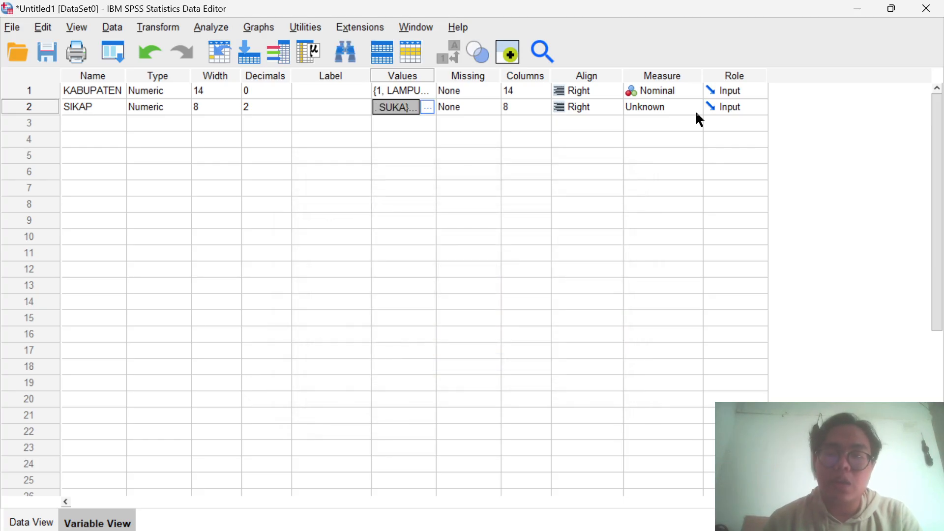
# - Set the measurement level of both KABUPATEN and SIKAP to Scale and check the data values
pyautogui.click(694, 90)
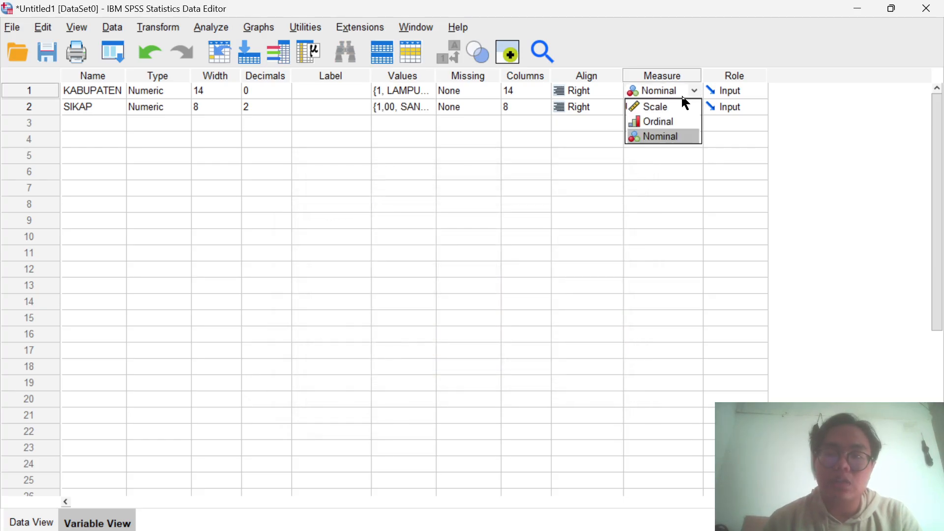
pyautogui.click(676, 106)
pyautogui.click(693, 104)
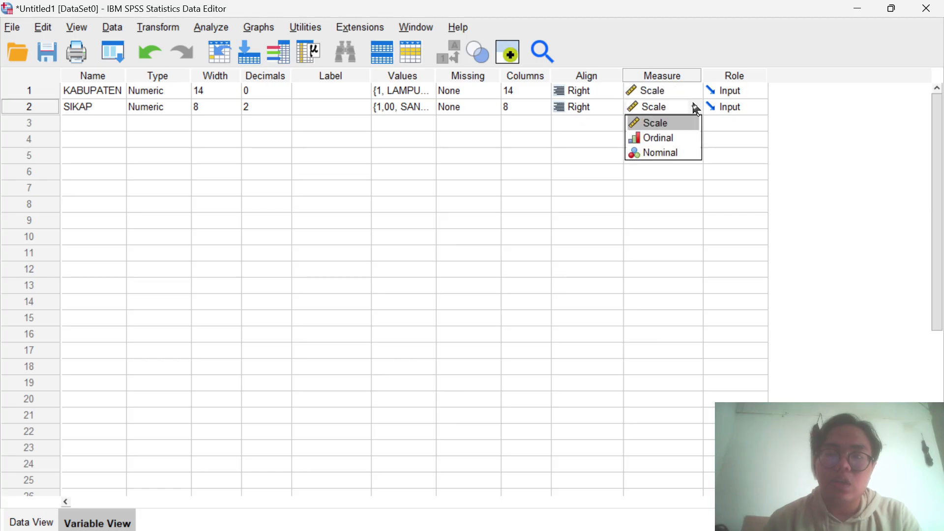
pyautogui.click(678, 125)
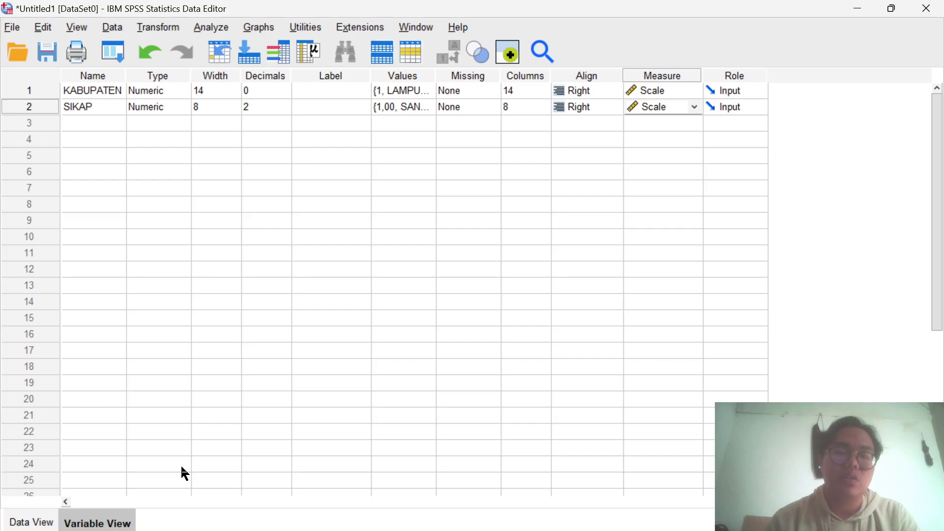
pyautogui.click(31, 522)
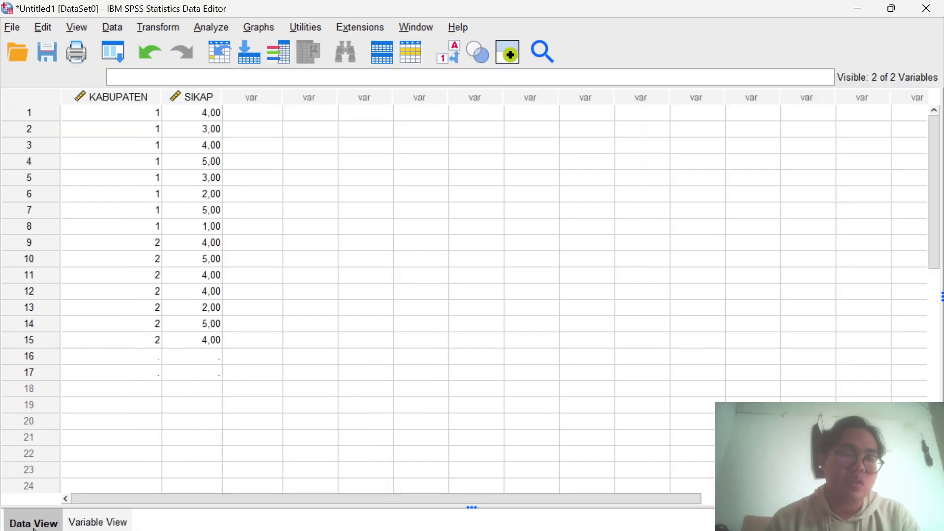
pyautogui.click(93, 526)
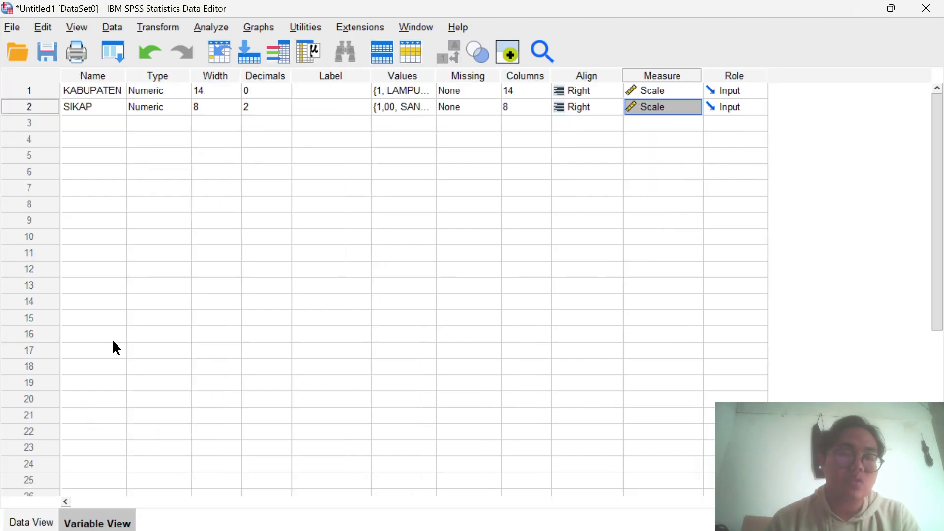
# - Start the legacy nonparametric test for two independent samples with SIKAP as the test variable
pyautogui.click(200, 31)
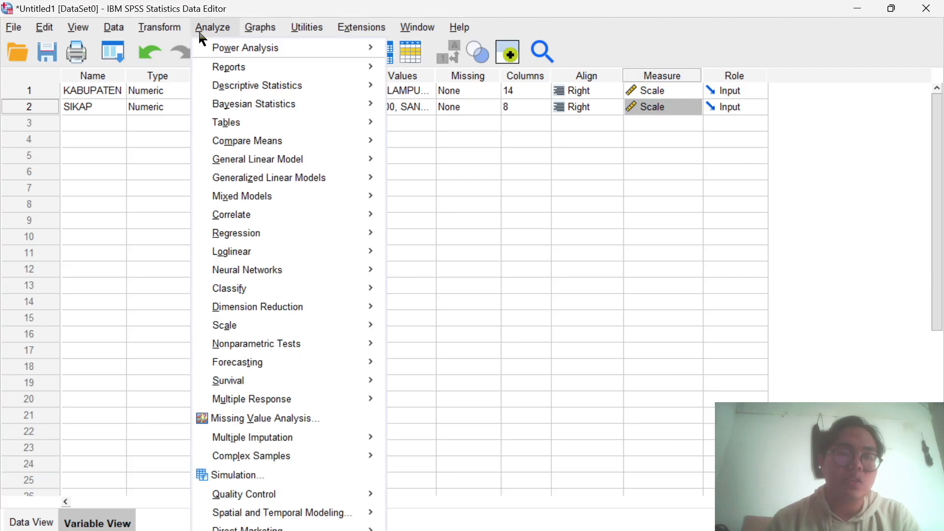
pyautogui.moveTo(252, 349)
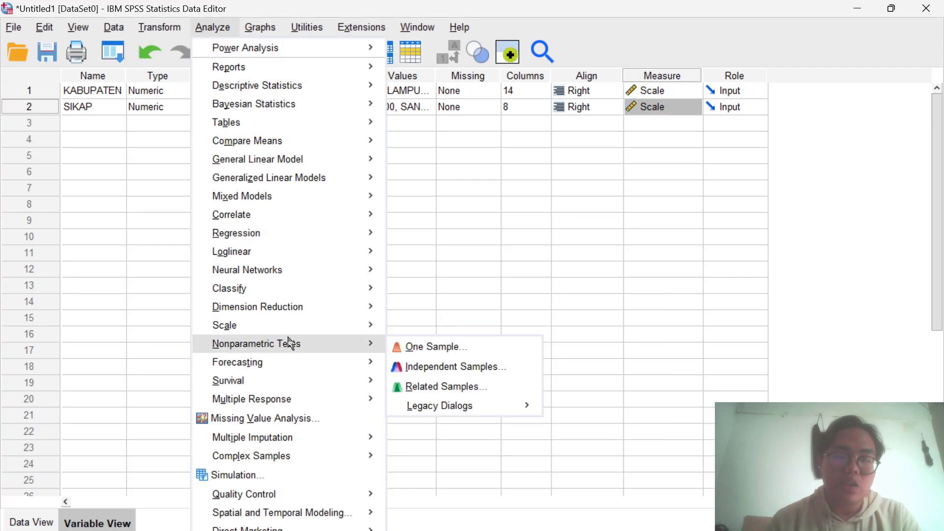
pyautogui.moveTo(448, 411)
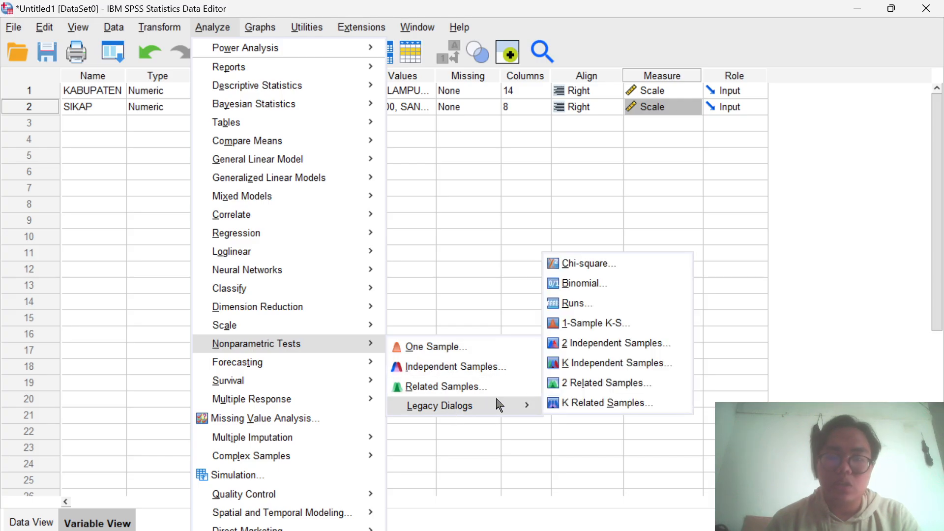
pyautogui.click(605, 350)
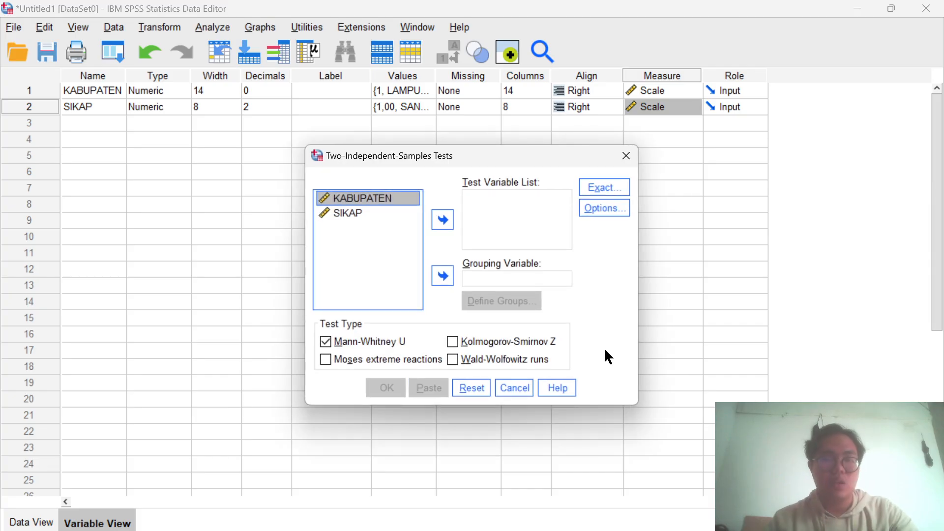
pyautogui.click(376, 217)
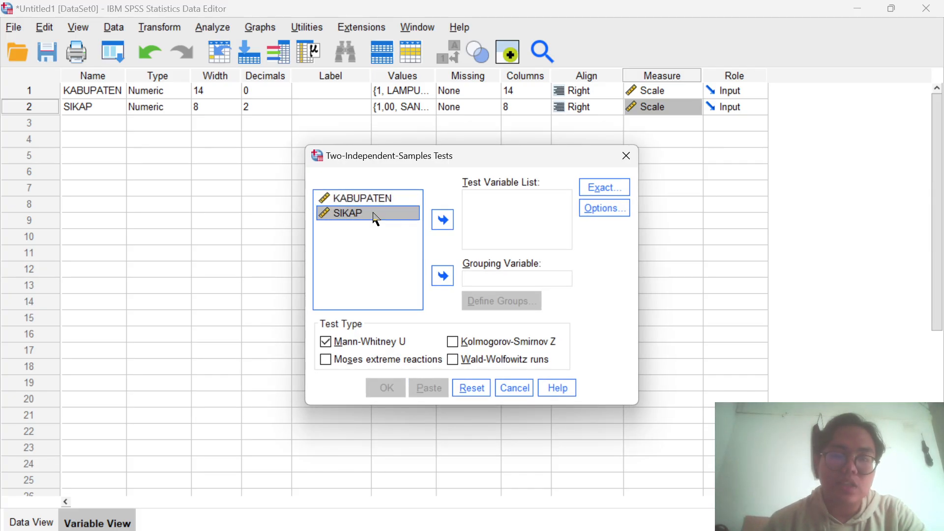
pyautogui.click(442, 228)
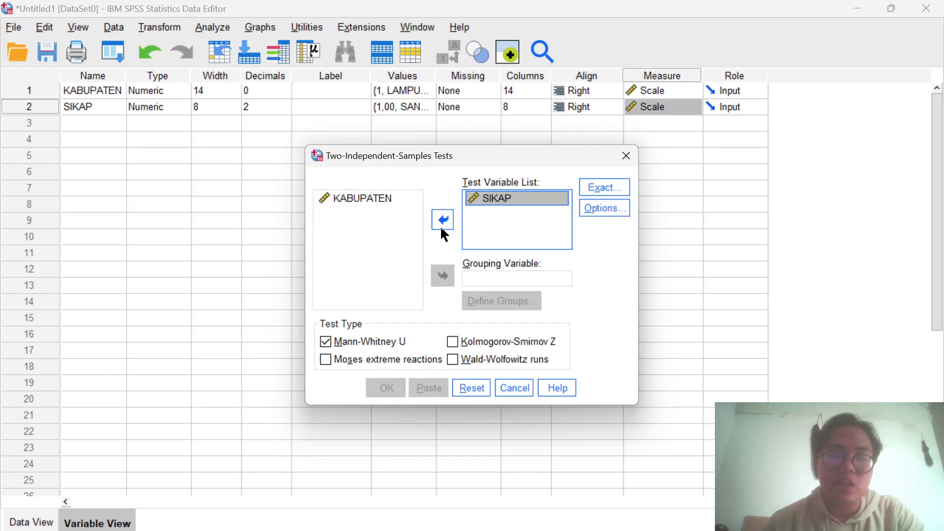
# - Use KABUPATEN as the grouping variable, defining group 1 as 1 and group 2 as 2
pyautogui.click(382, 200)
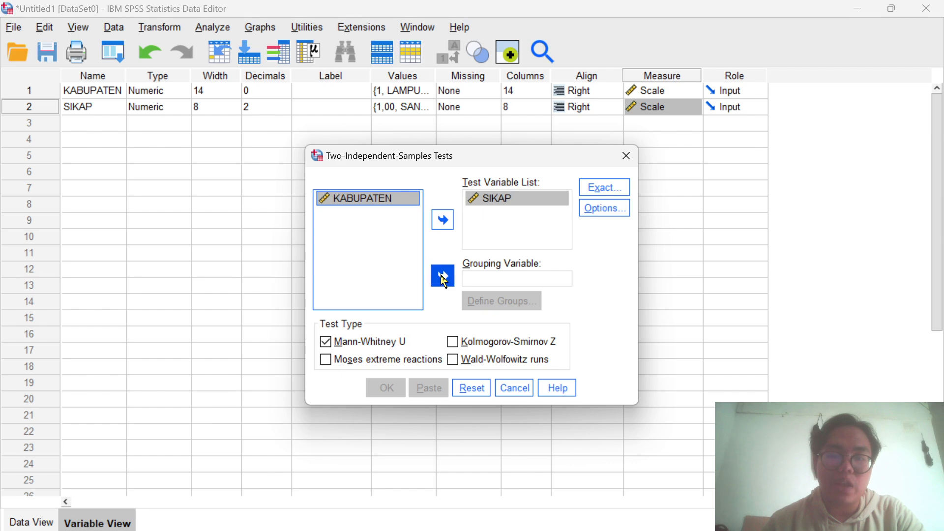
pyautogui.click(444, 281)
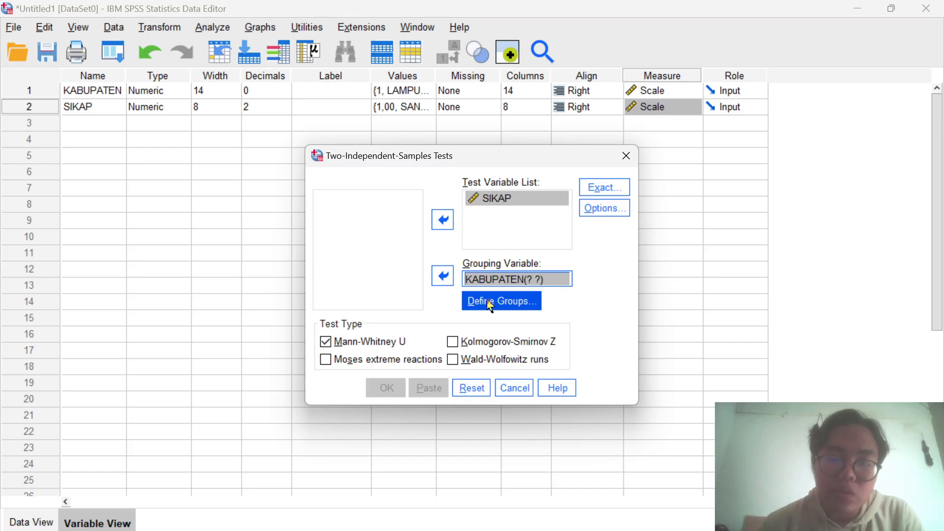
pyautogui.click(489, 305)
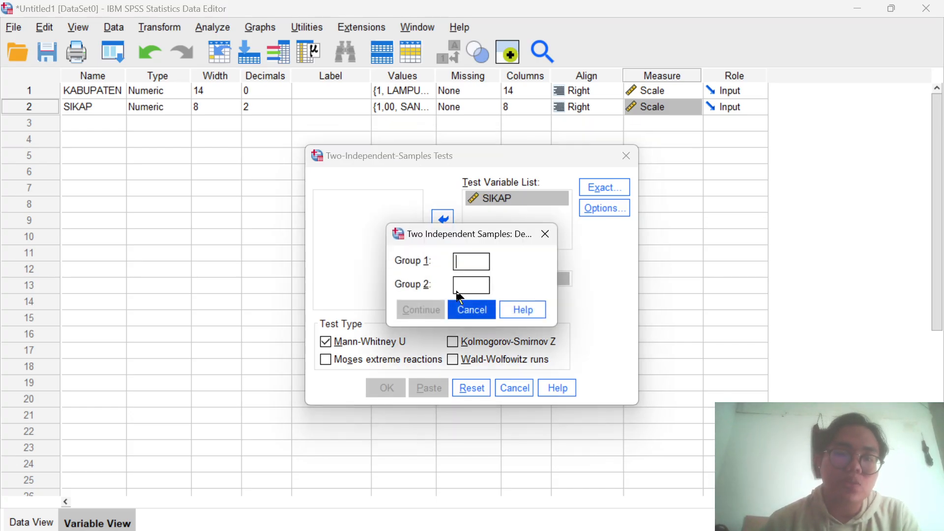
pyautogui.write('1')
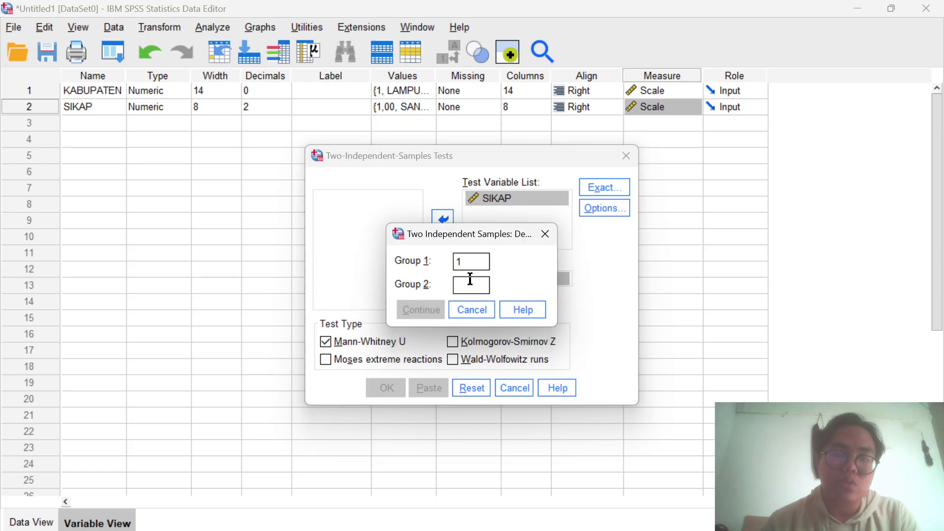
pyautogui.write('2')
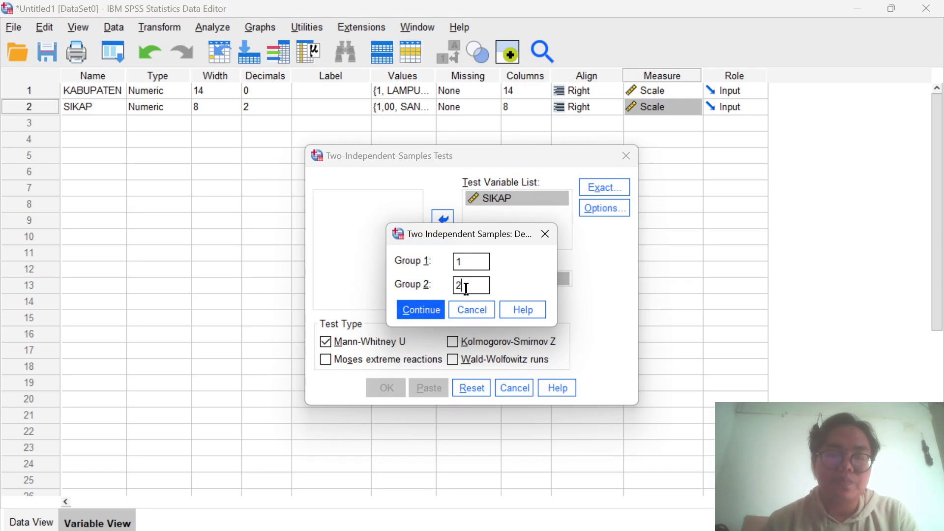
pyautogui.click(432, 311)
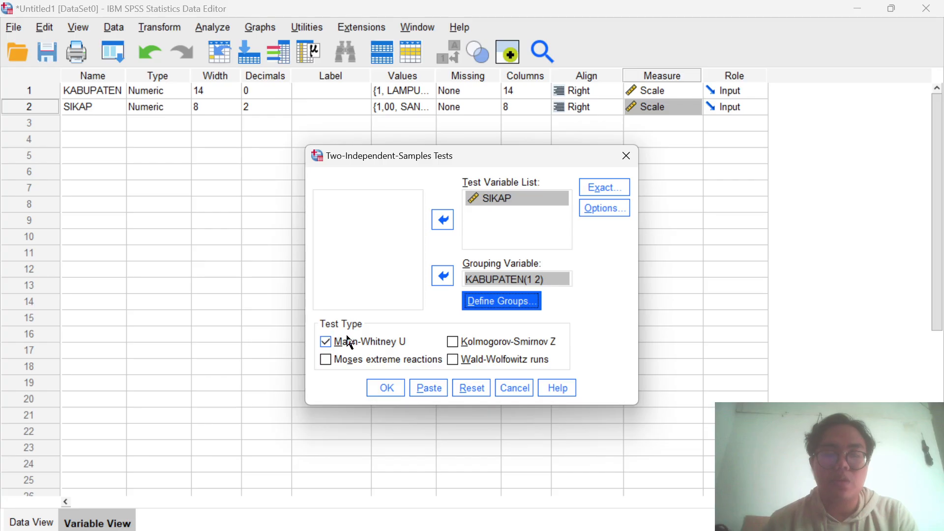
# - Run the two-independent-samples test with Mann-Whitney U as the only test type
pyautogui.click(326, 342)
pyautogui.click(326, 342)
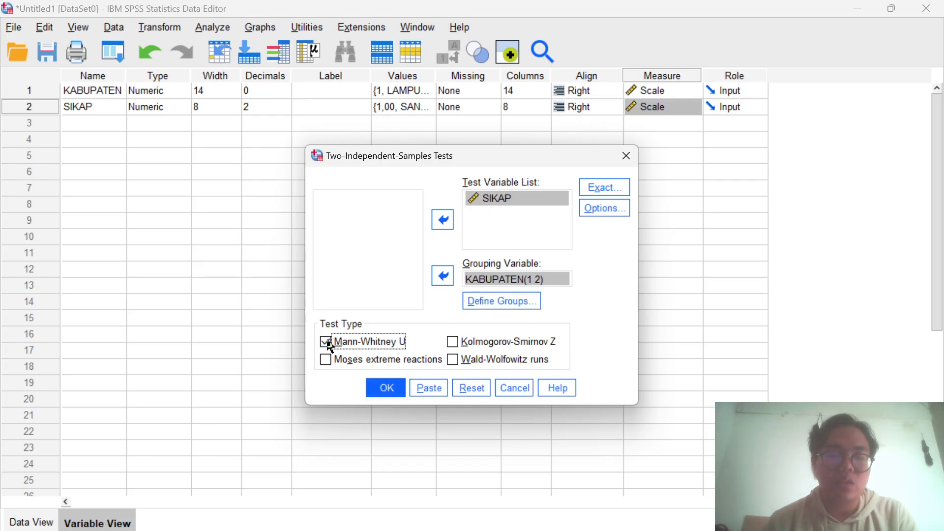
pyautogui.click(379, 391)
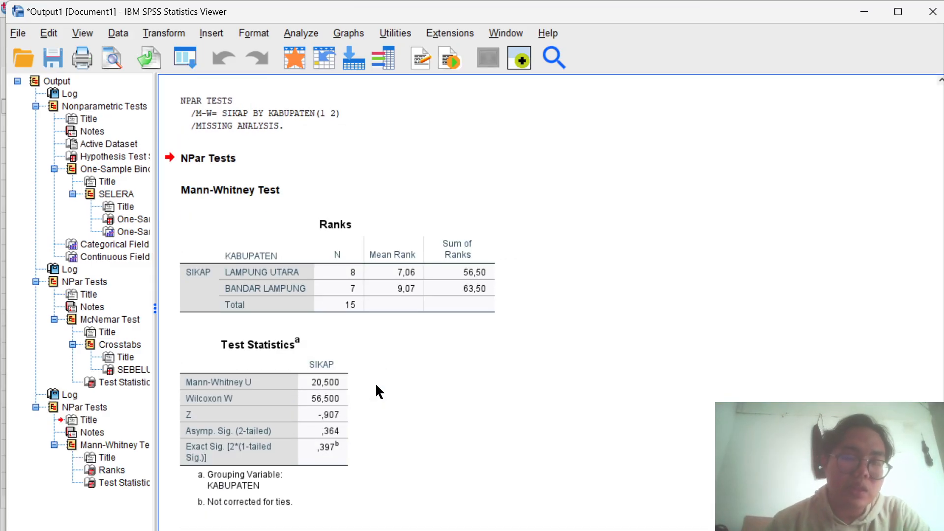
# - Examine the Mann-Whitney test statistics and compare them with the Uji Mann whitney output and conclusion in the Word document
pyautogui.click(196, 433)
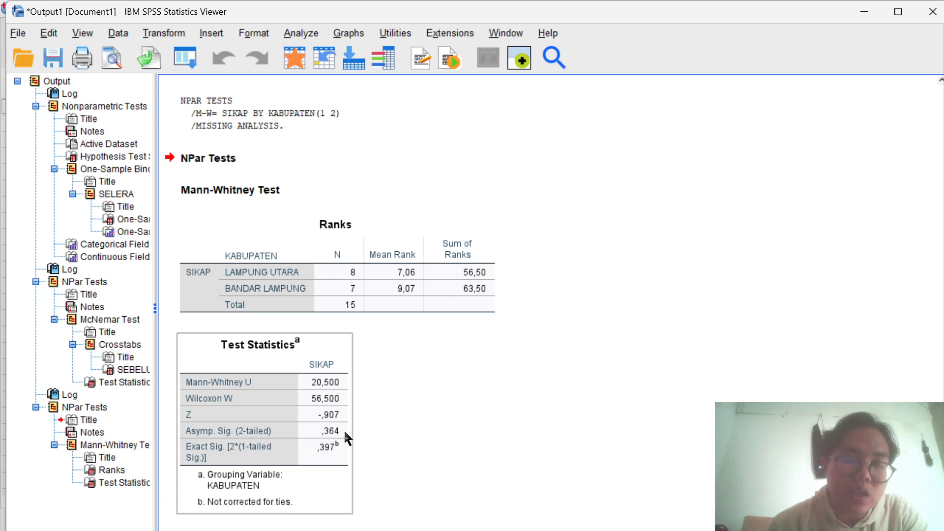
pyautogui.click(367, 440)
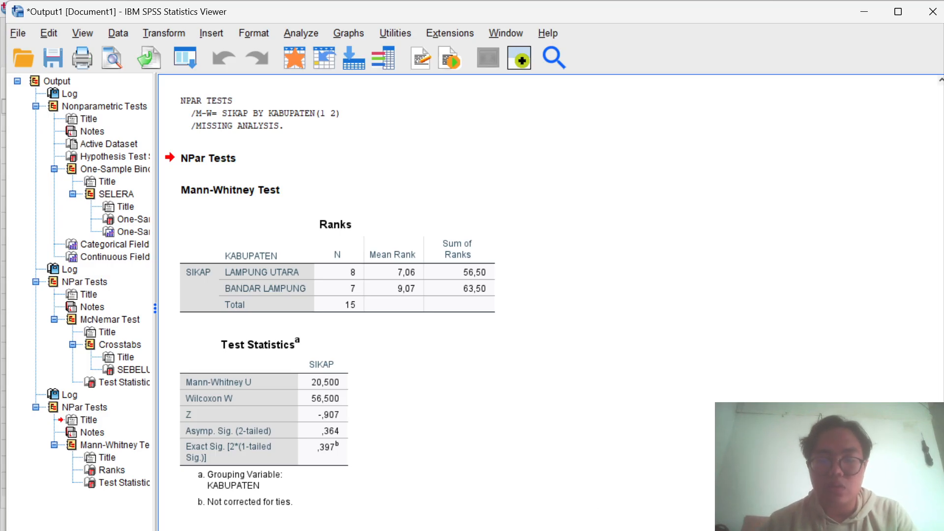
pyautogui.click(540, 466)
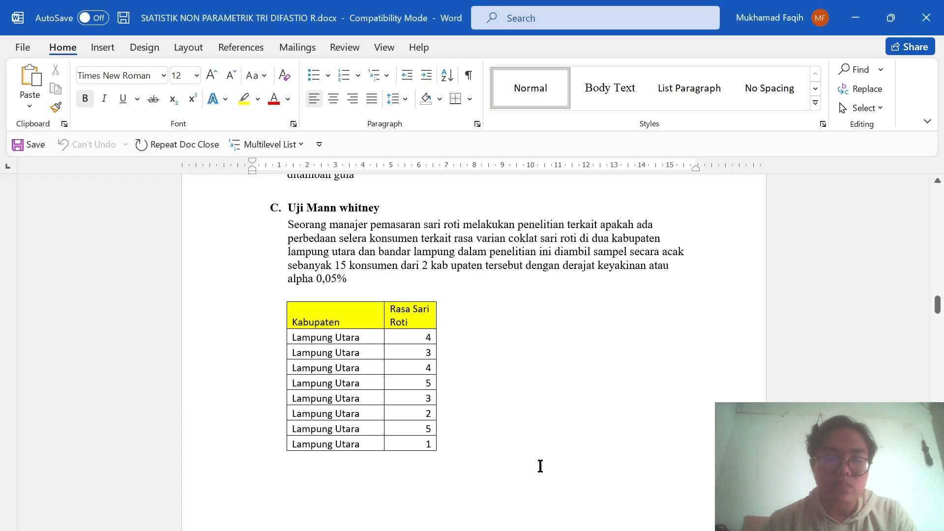
pyautogui.scroll(-15, 541, 434)
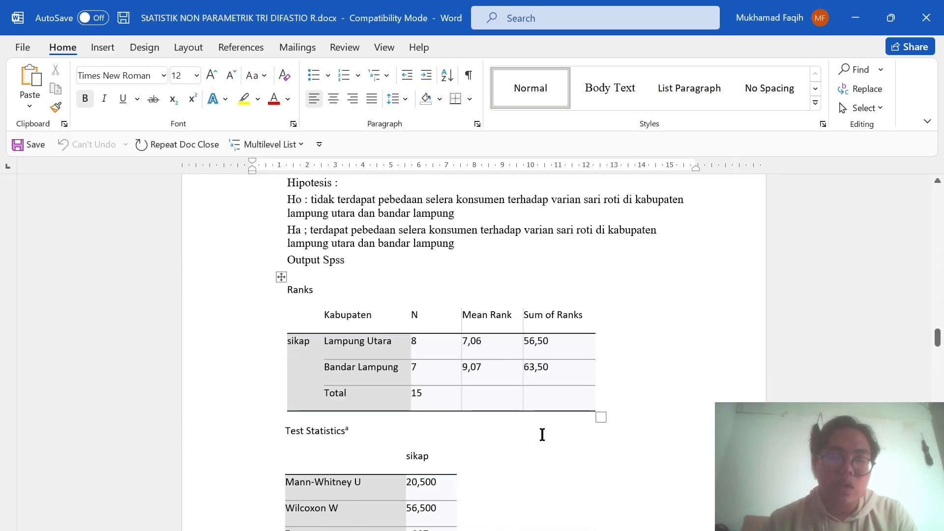
pyautogui.scroll(-10, 541, 435)
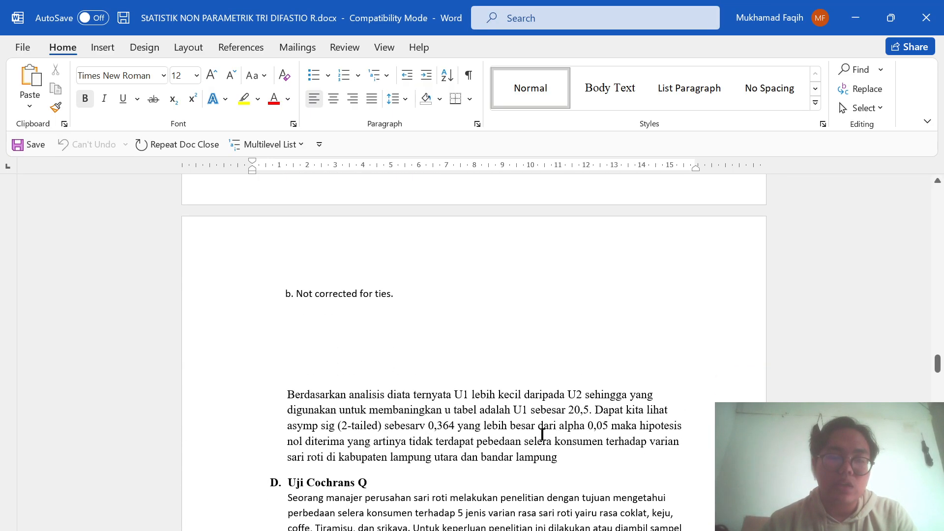
pyautogui.scroll(-2, 542, 434)
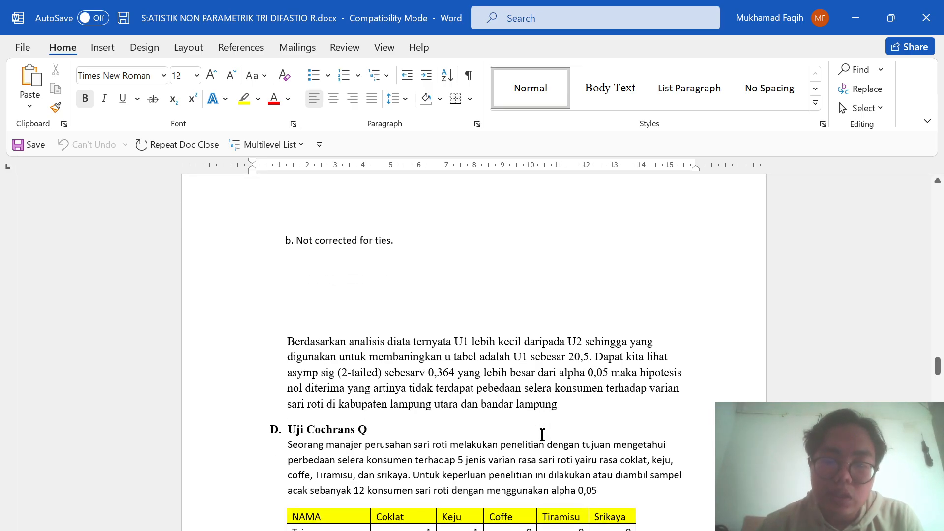
pyautogui.scroll(-1, 542, 435)
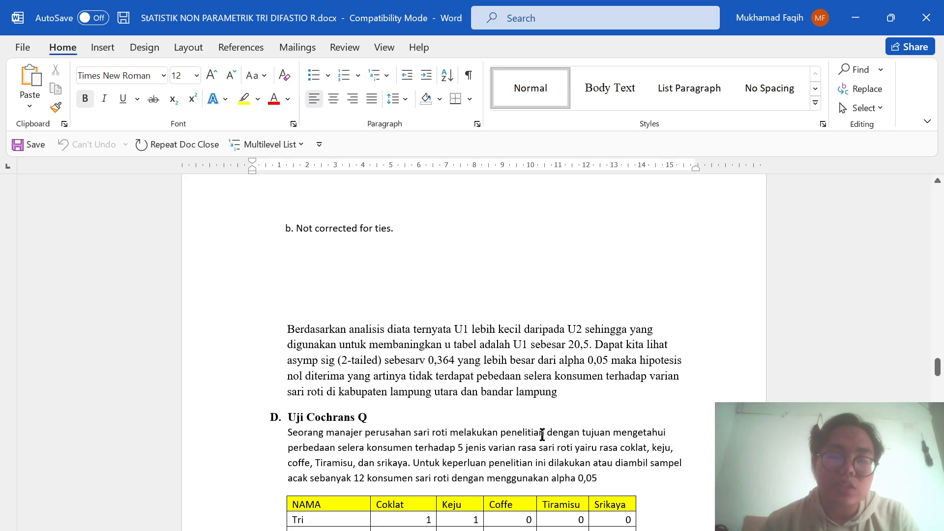
pyautogui.scroll(-1, 542, 434)
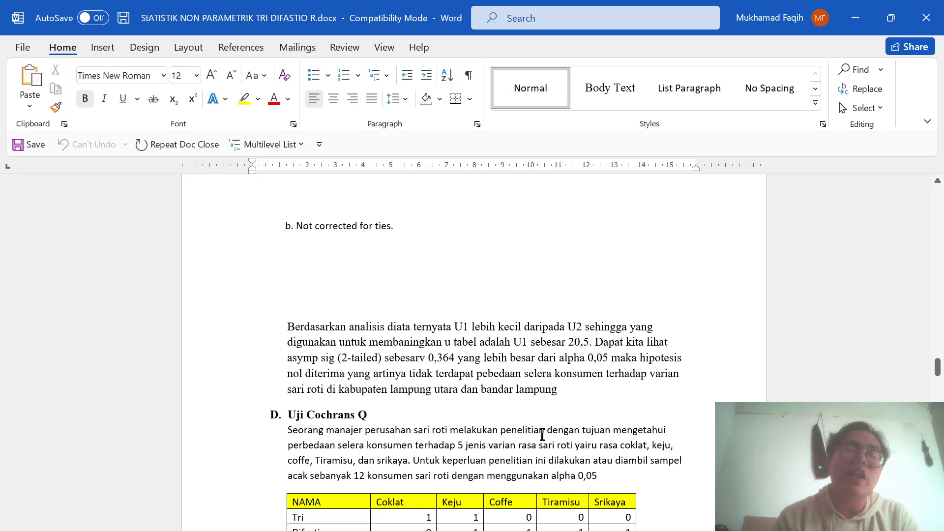
pyautogui.scroll(-2, 542, 435)
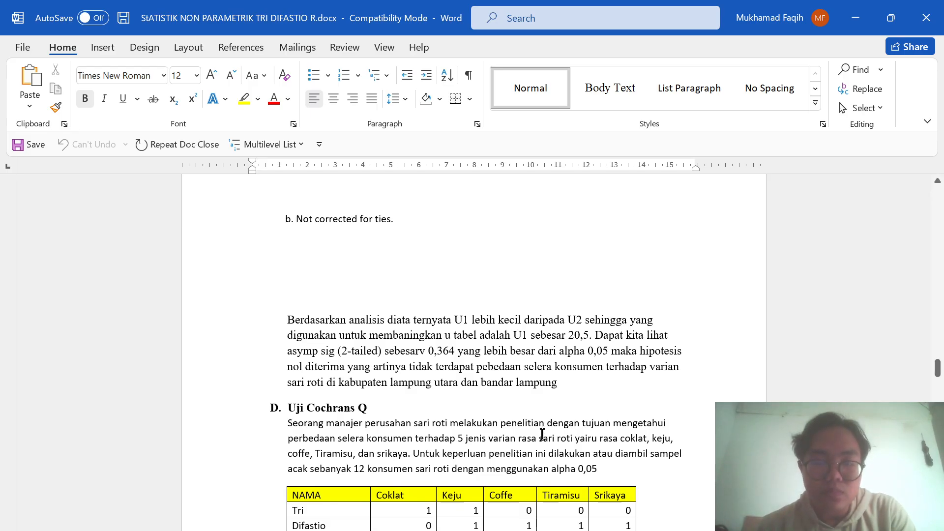
# - Read the Uji Cochrans Q problem in the document, including its data table, 0/1 coding and hypotheses
pyautogui.scroll(-3, 542, 435)
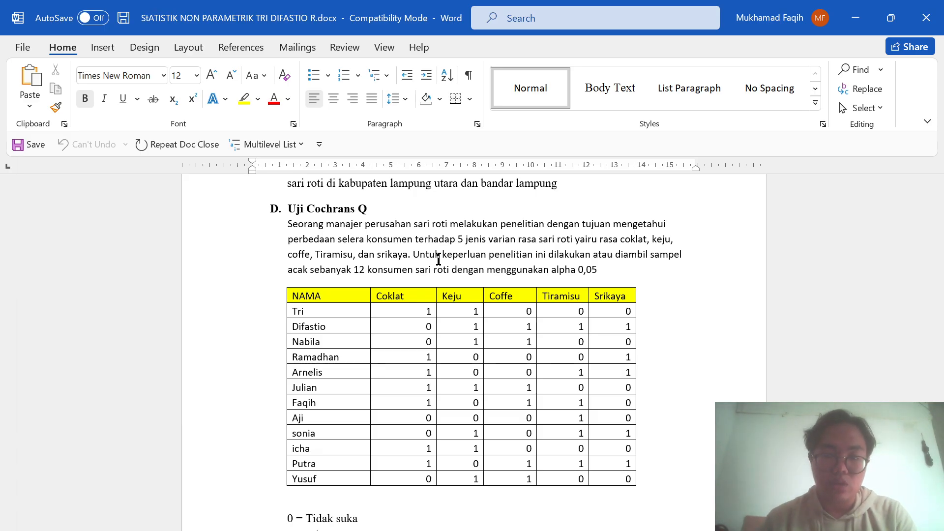
pyautogui.scroll(-1, 439, 259)
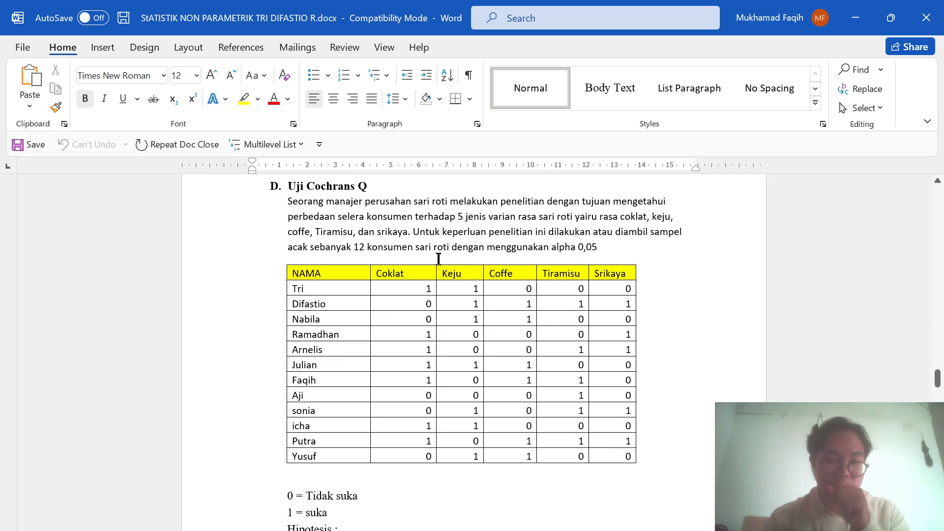
pyautogui.scroll(-3, 438, 259)
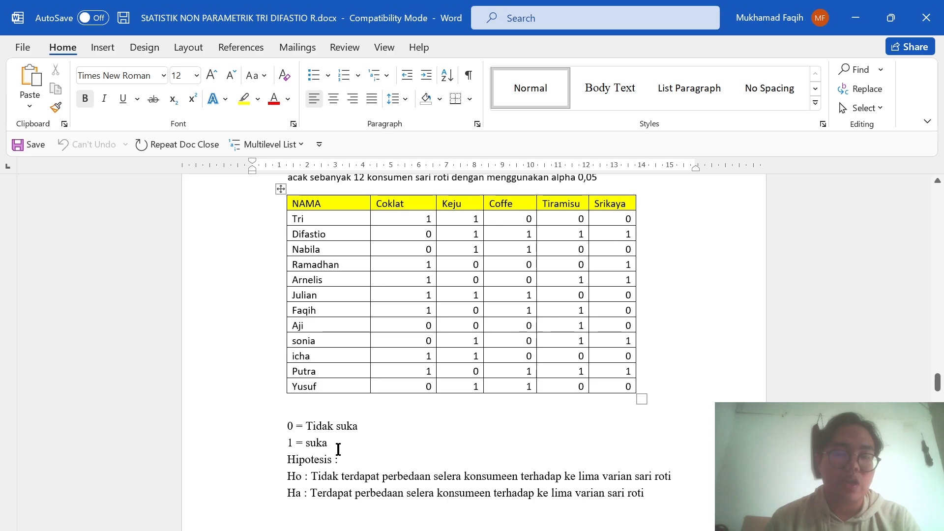
pyautogui.scroll(-2, 338, 449)
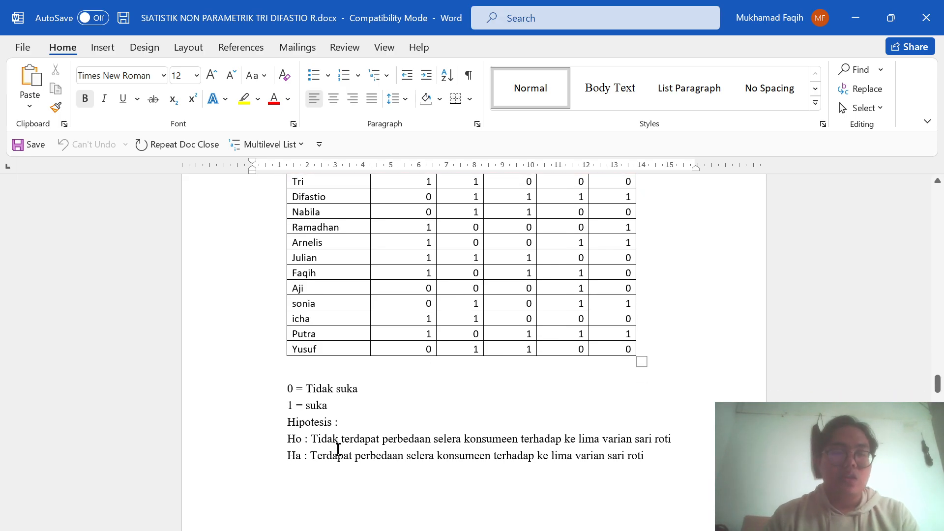
pyautogui.scroll(-2, 338, 449)
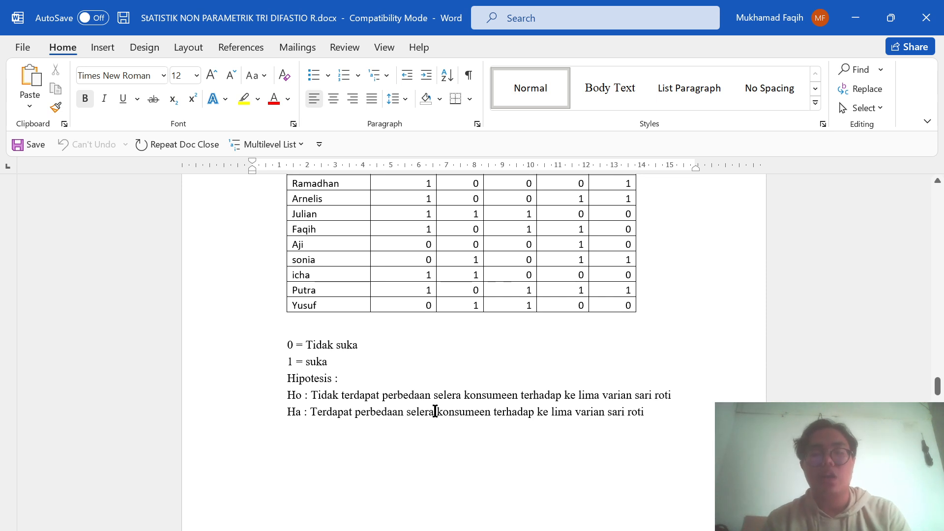
pyautogui.scroll(-3, 632, 396)
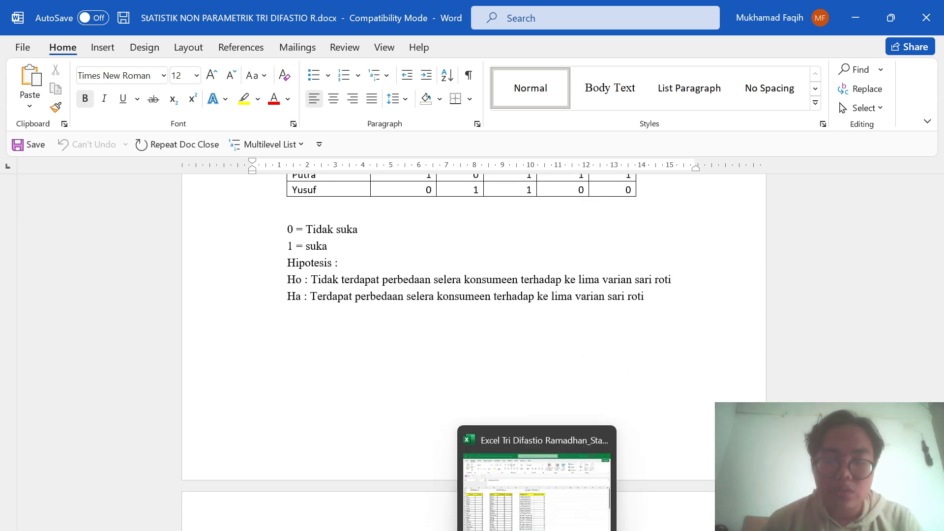
# - Switch to the Excel workbook and copy the Uji Cochrans Q data in A26:F37, without the header row
pyautogui.click(536, 528)
pyautogui.scroll(-7, 536, 528)
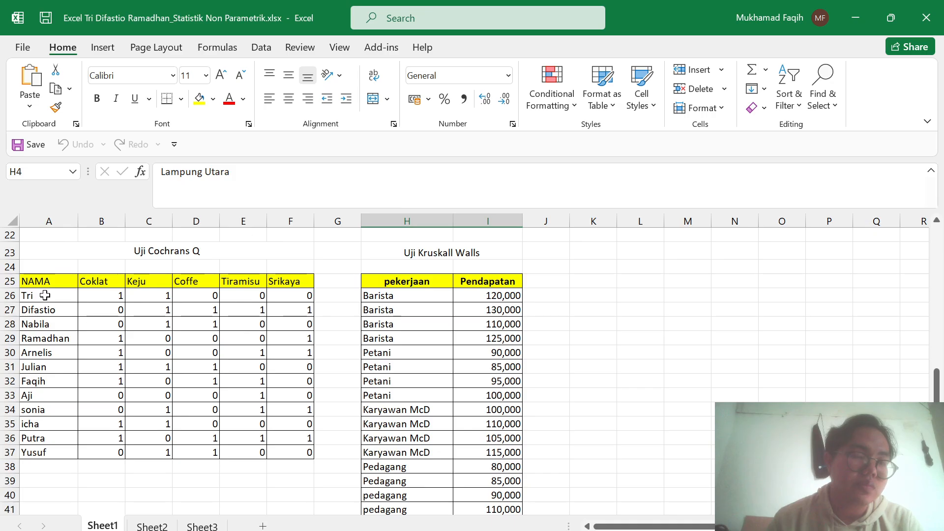
pyautogui.moveTo(43, 295); pyautogui.dragTo(310, 451)
pyautogui.hotkey('ctrl', 'c')
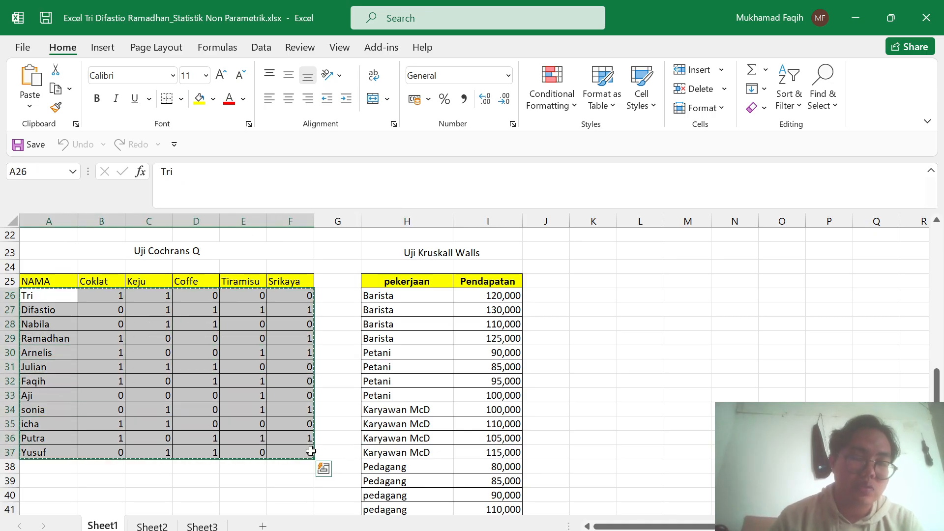
# - Switch to the SPSS Data Editor and delete the KABUPATEN and SIKAP variables from the dataset
pyautogui.press('super+Tab')
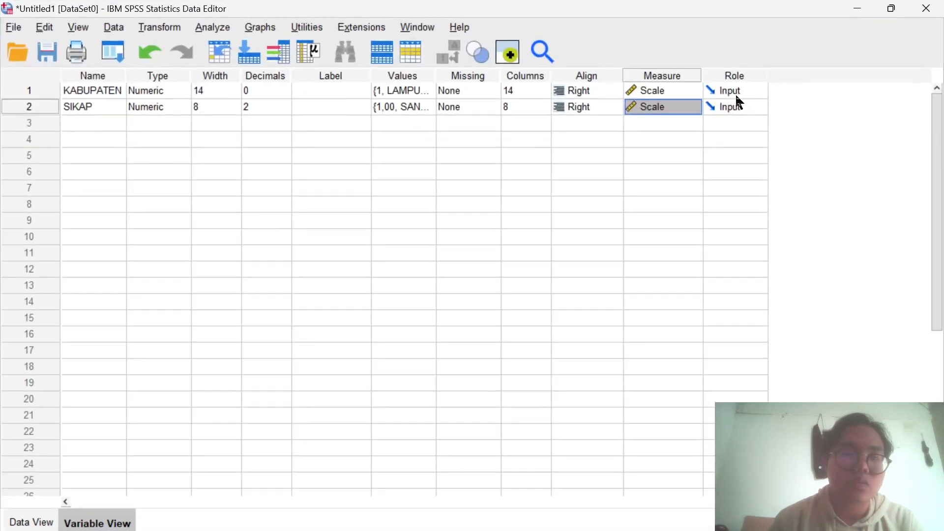
pyautogui.click(31, 524)
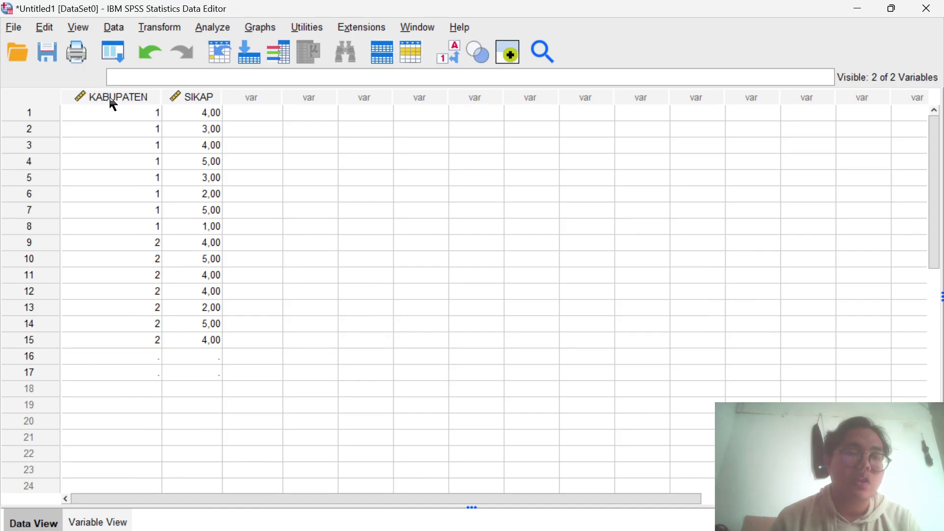
pyautogui.moveTo(111, 101); pyautogui.dragTo(207, 98)
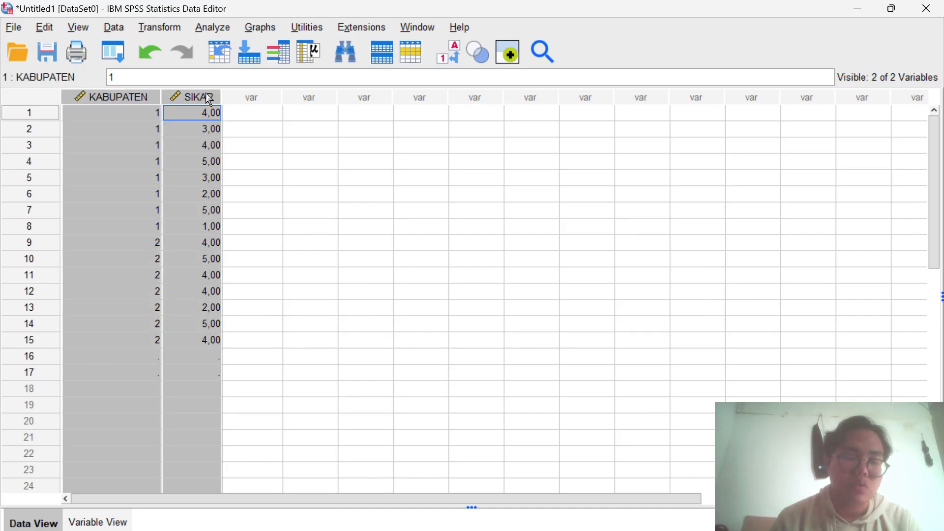
pyautogui.press('Delete')
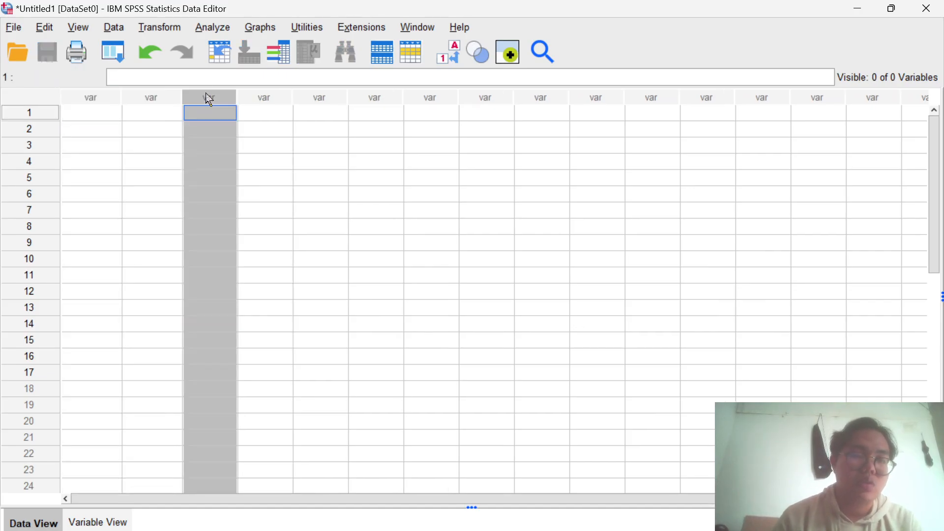
# - Paste the copied Cochran's Q data into the empty SPSS dataset, starting at the first cell
pyautogui.click(91, 114)
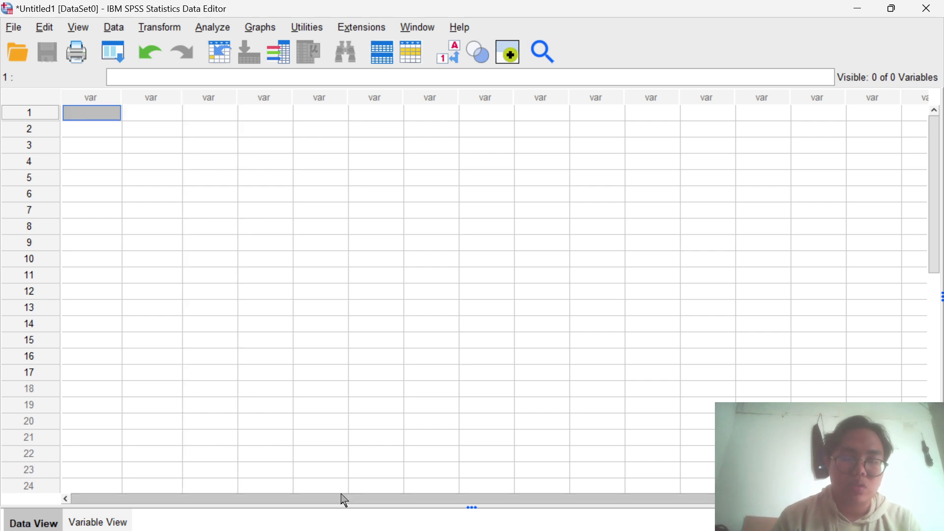
pyautogui.click(536, 530)
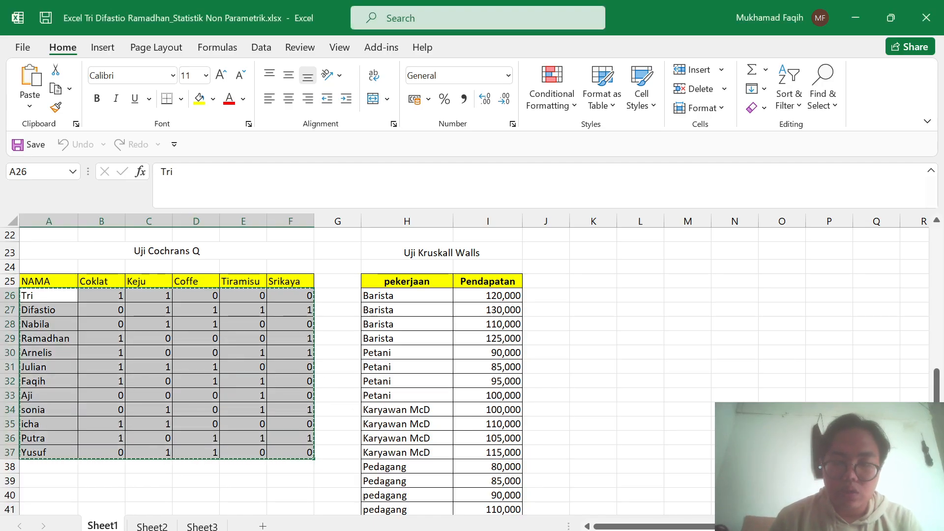
pyautogui.press('super+Tab')
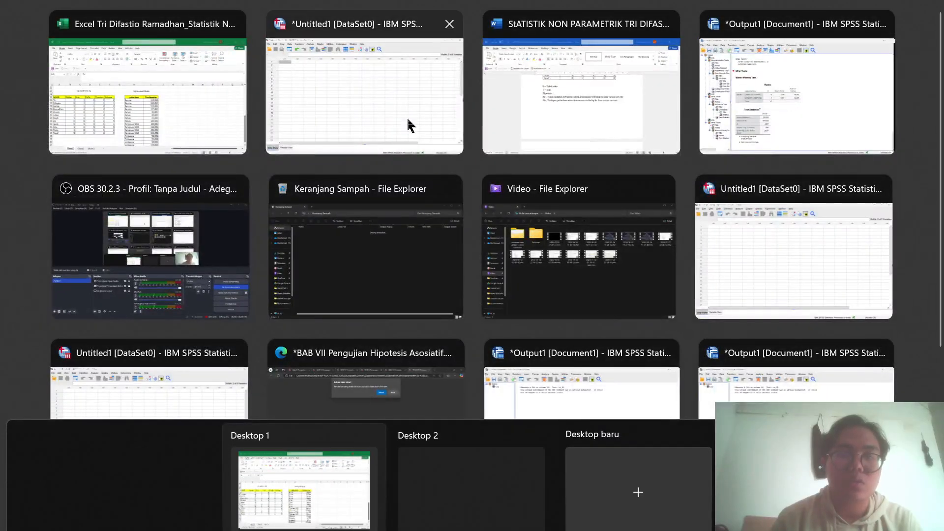
pyautogui.click(407, 119)
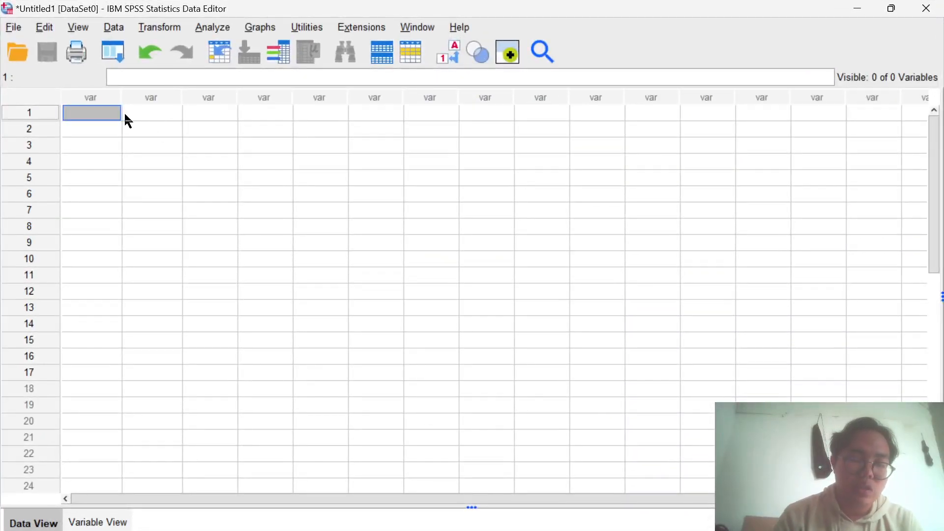
pyautogui.hotkey('ctrl', 'v')
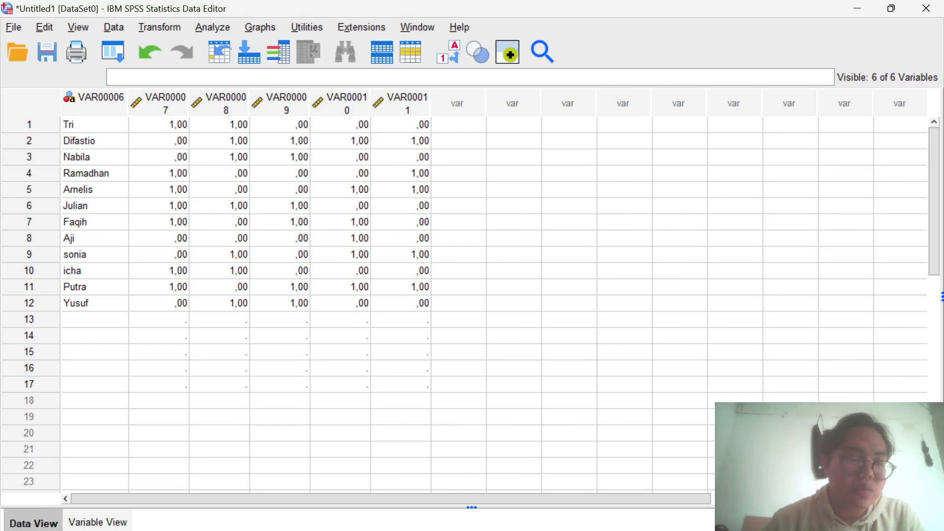
# - Rename the first pasted variable, the string one, as NAMA
pyautogui.click(98, 521)
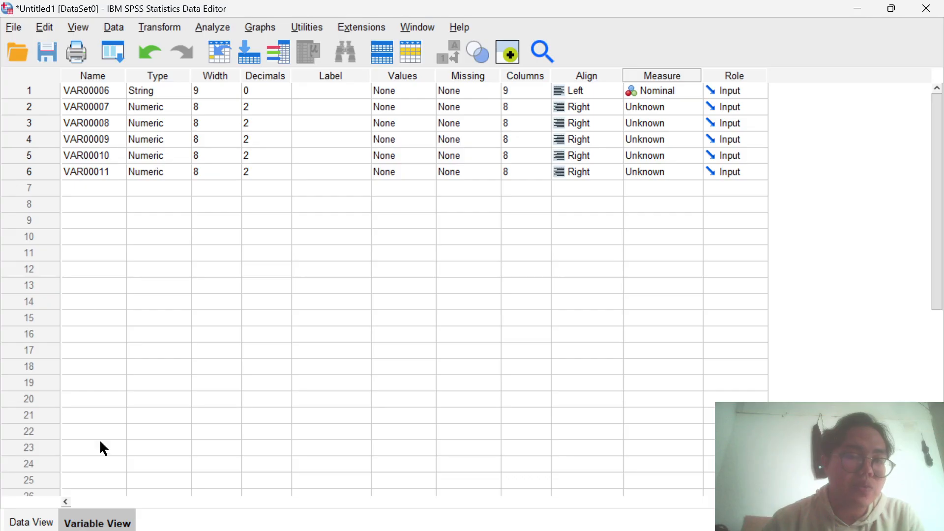
pyautogui.click(95, 91)
pyautogui.doubleClick(119, 93)
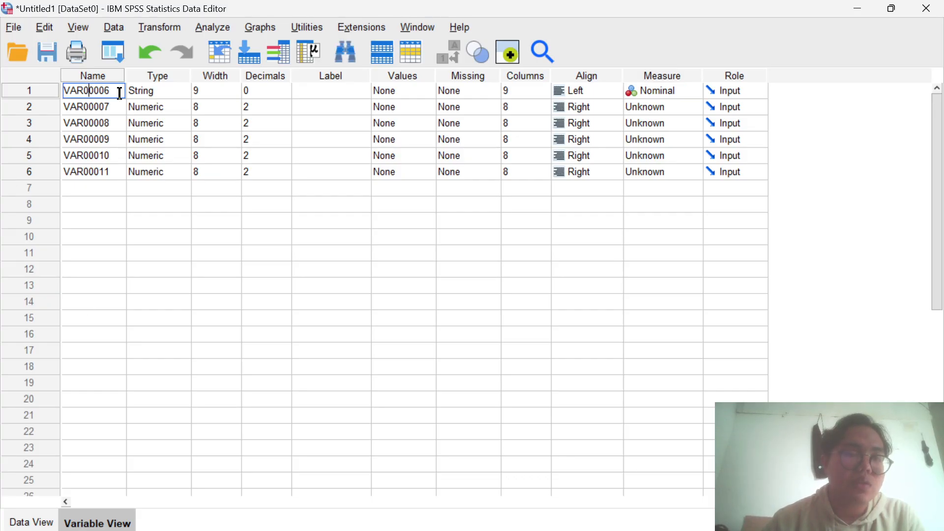
pyautogui.press('BackSpace')
pyautogui.press('BackSpace')
pyautogui.press('BackSpace')
pyautogui.press('BackSpace')
pyautogui.press('BackSpace')
pyautogui.press('BackSpace')
pyautogui.press('BackSpace')
pyautogui.press('BackSpace')
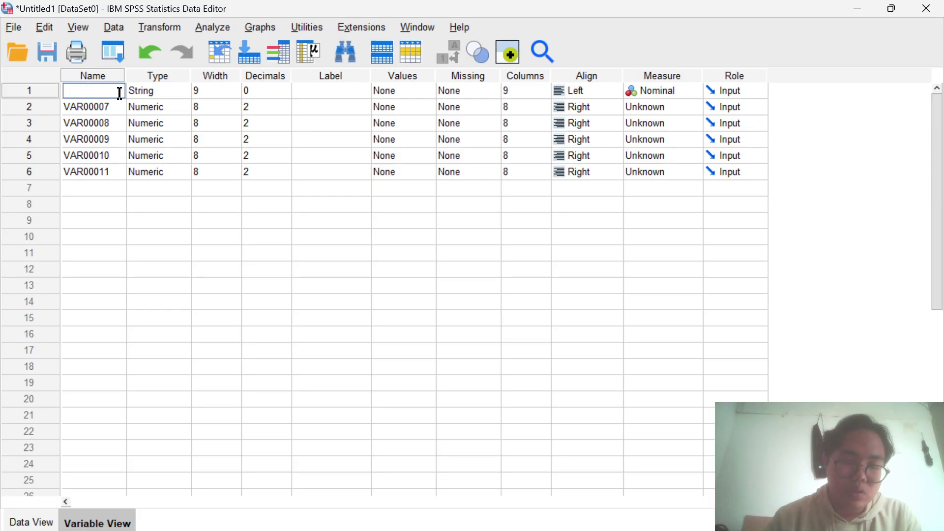
pyautogui.write('NAMA')
pyautogui.press('Return')
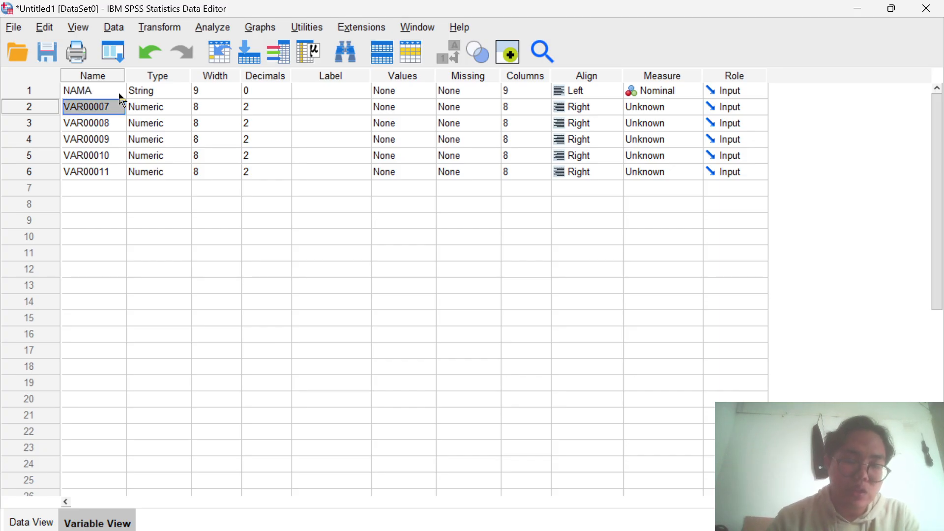
# - Rename the second, third and fourth variables as COKLAT, KEJU and COFFE
pyautogui.write('COKLAT')
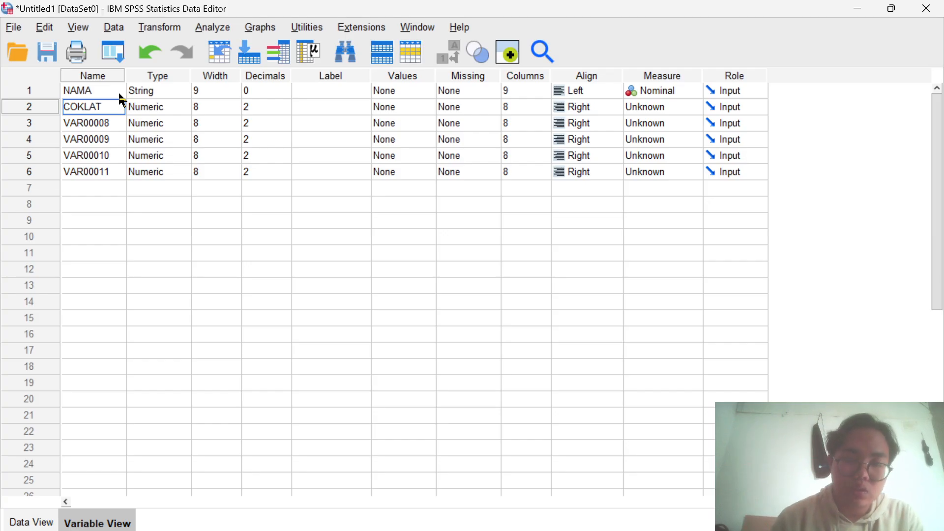
pyautogui.press('Return')
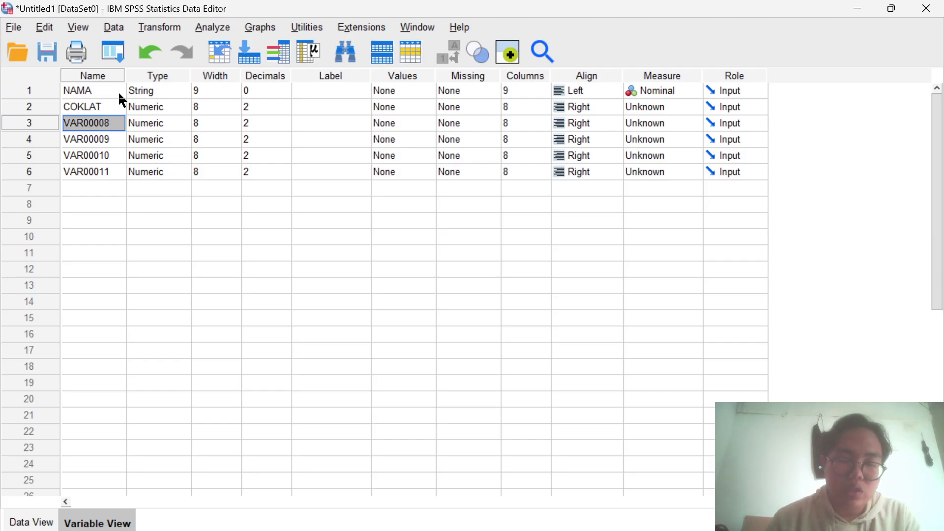
pyautogui.write('KEJU')
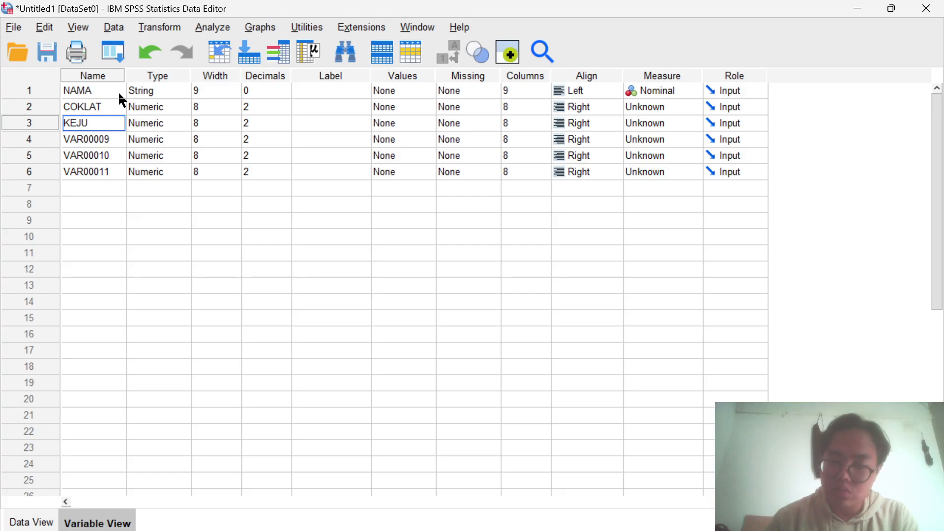
pyautogui.press('Return')
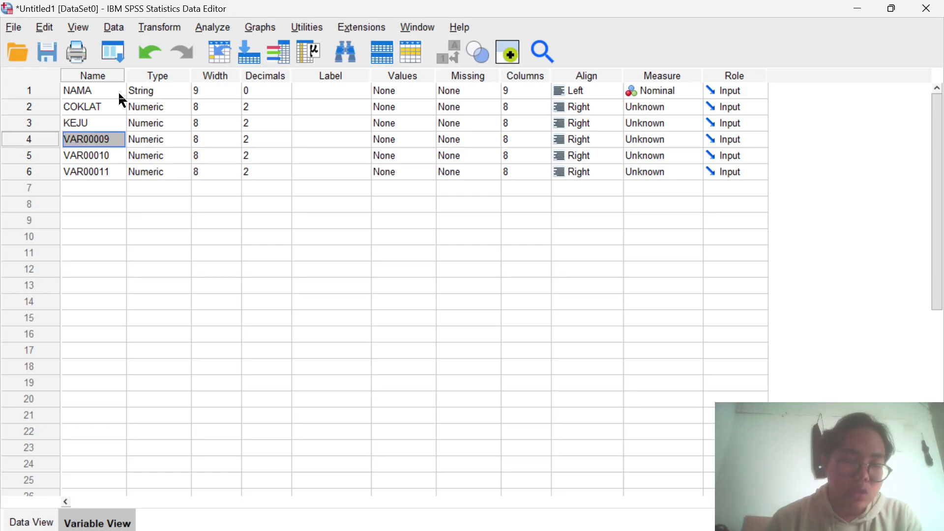
pyautogui.write('COFFE')
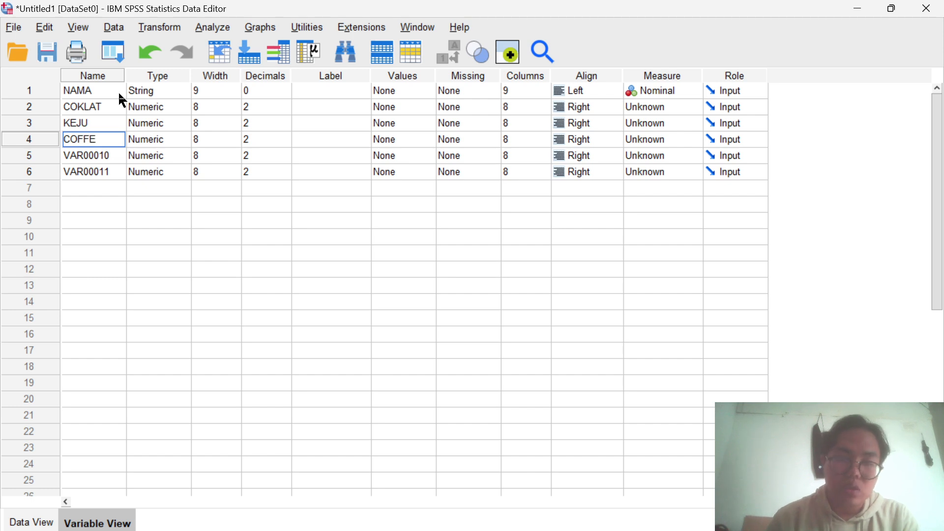
pyautogui.press('Return')
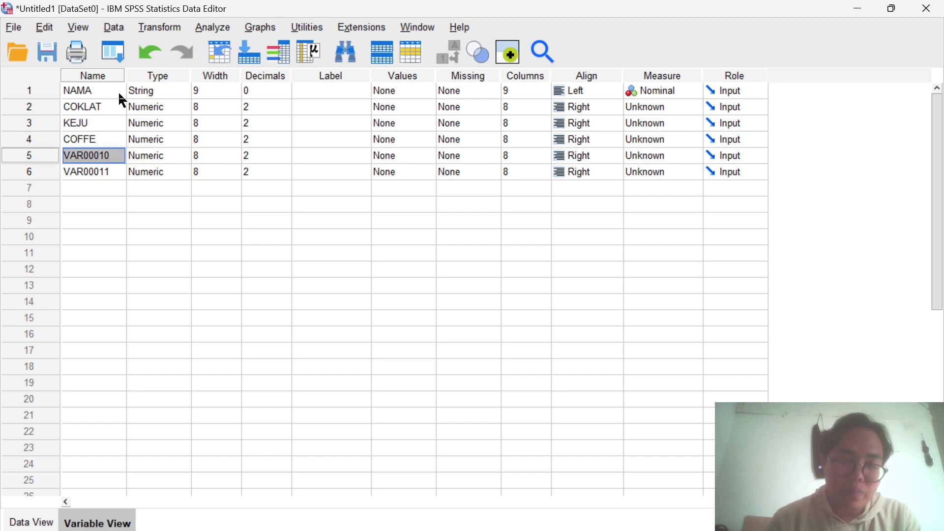
# - Rename the last two variables, the fifth and sixth, as TIRAMISU and SRIKAYA
pyautogui.write('TI')
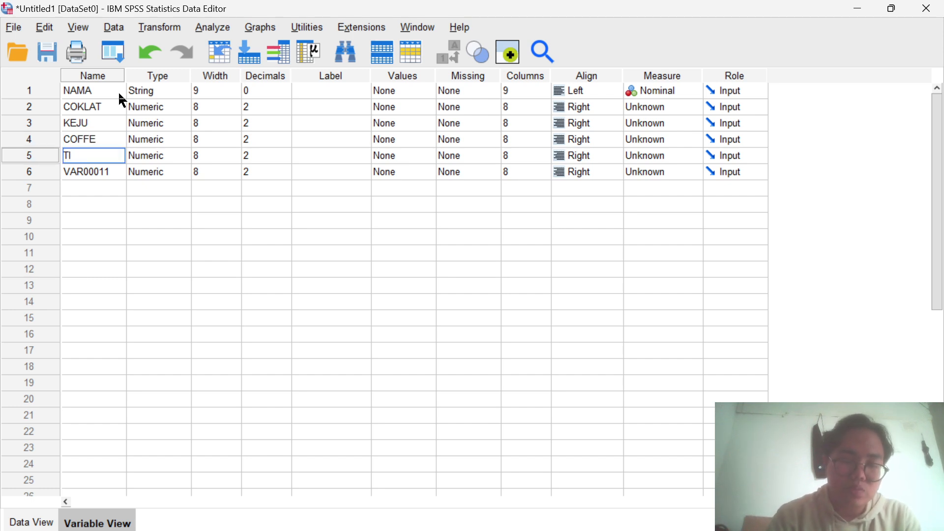
pyautogui.write('RAMUSI')
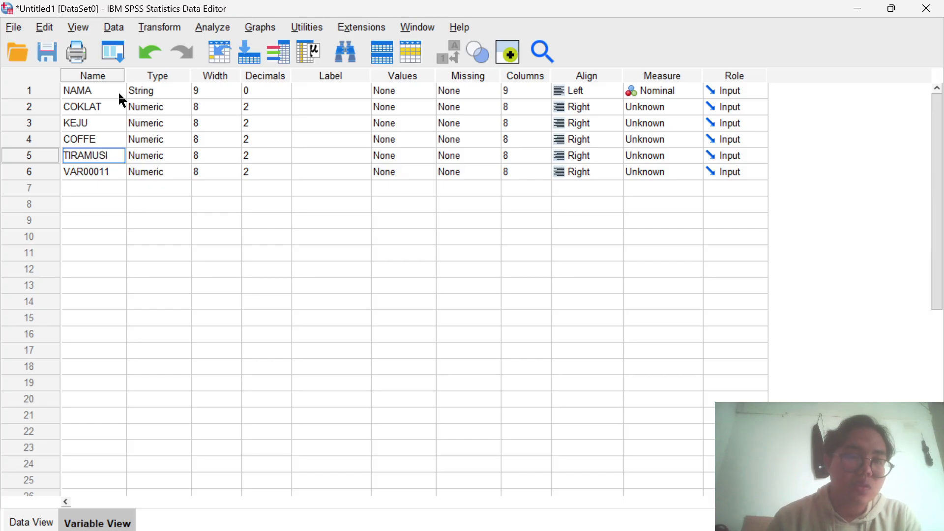
pyautogui.press('BackSpace')
pyautogui.press('BackSpace')
pyautogui.press('BackSpace')
pyautogui.write('ISU')
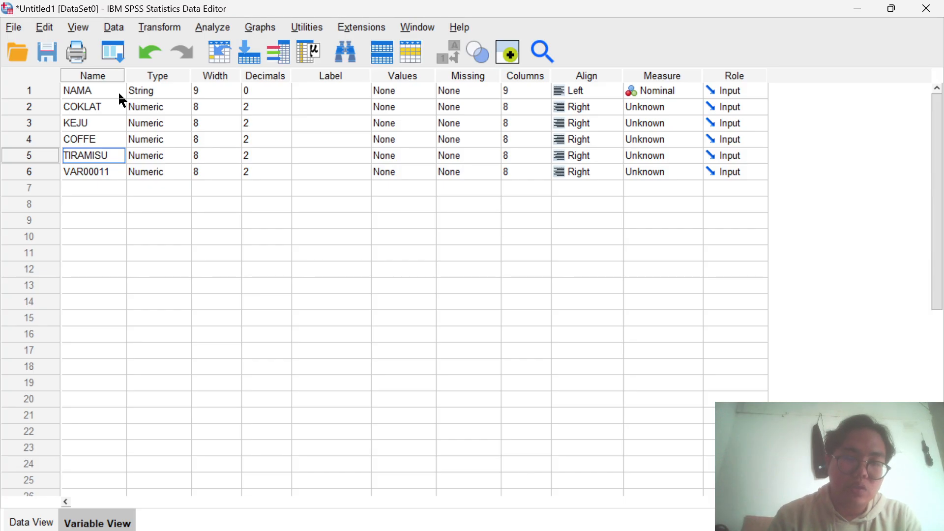
pyautogui.press('Return')
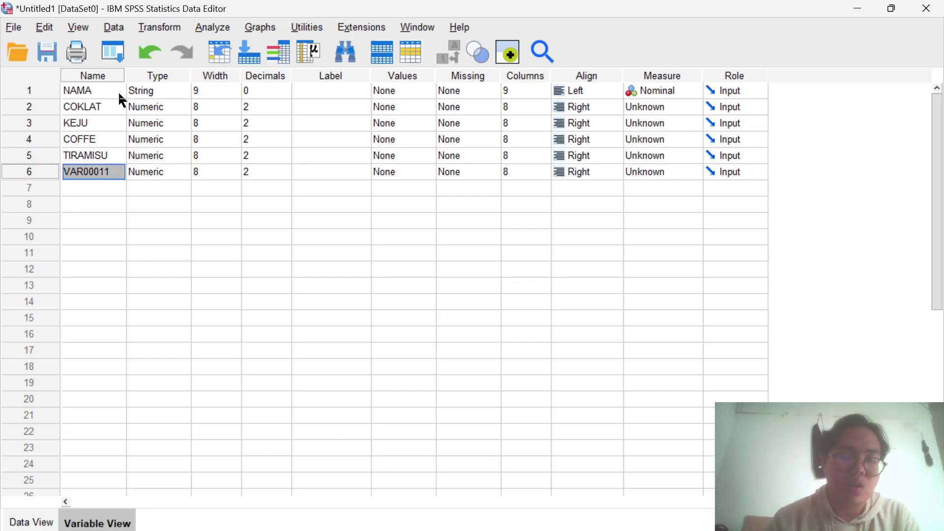
pyautogui.write('S')
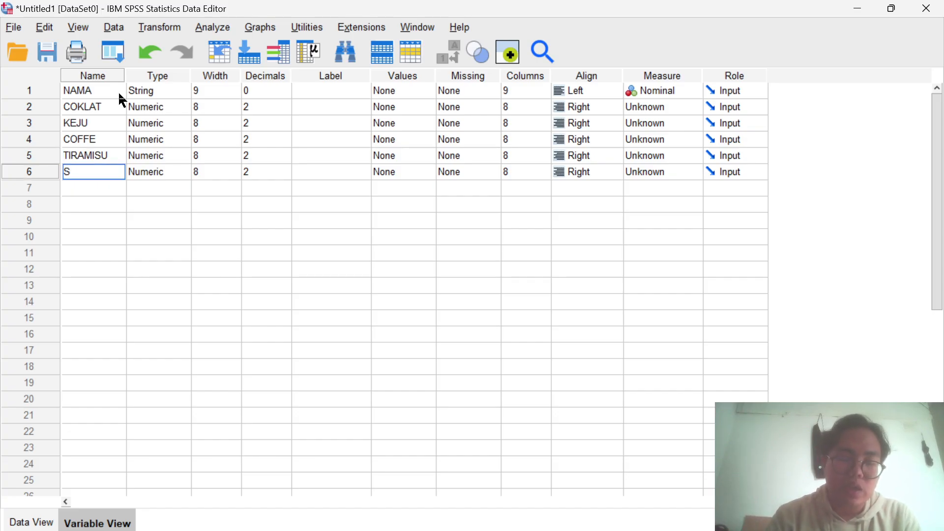
pyautogui.write('RIKAYA')
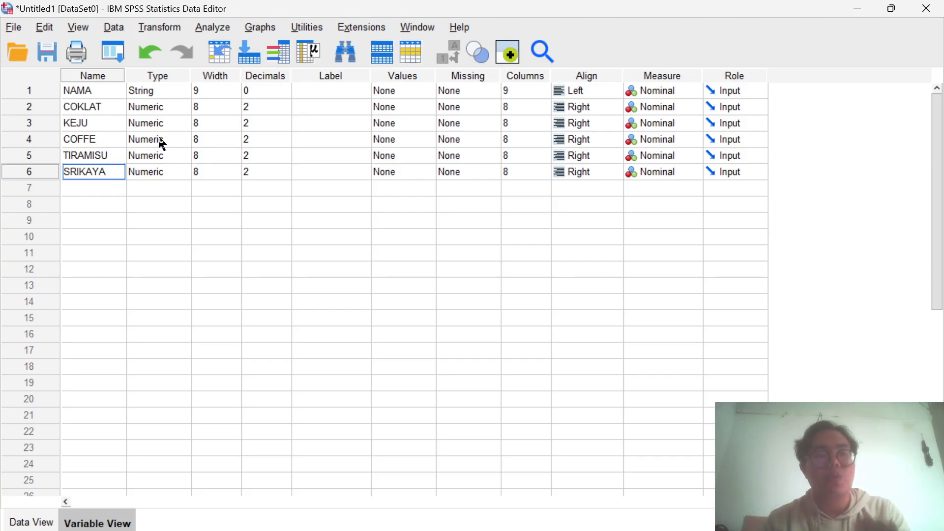
# - Define value labels for the COKLAT variable: 0 as TIDAK SUKA and 1 as SUKA
pyautogui.click(435, 107)
pyautogui.click(431, 107)
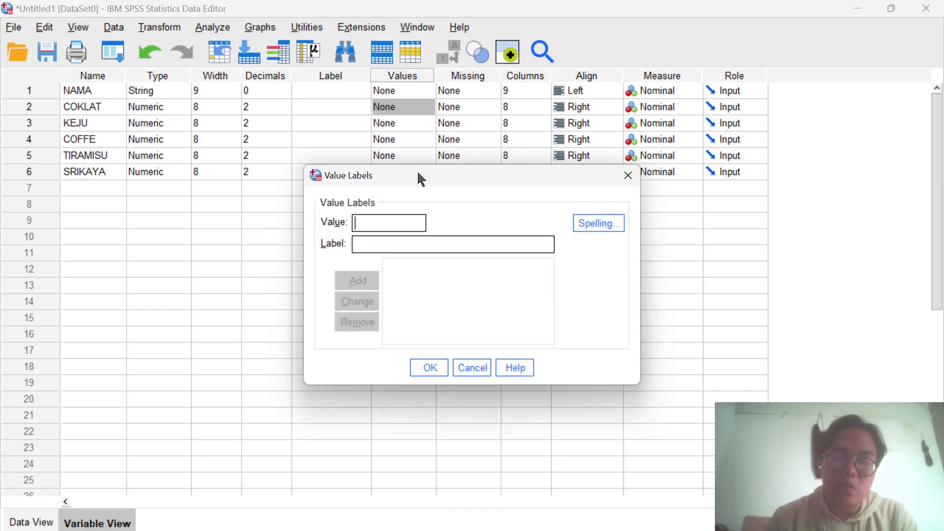
pyautogui.write('0')
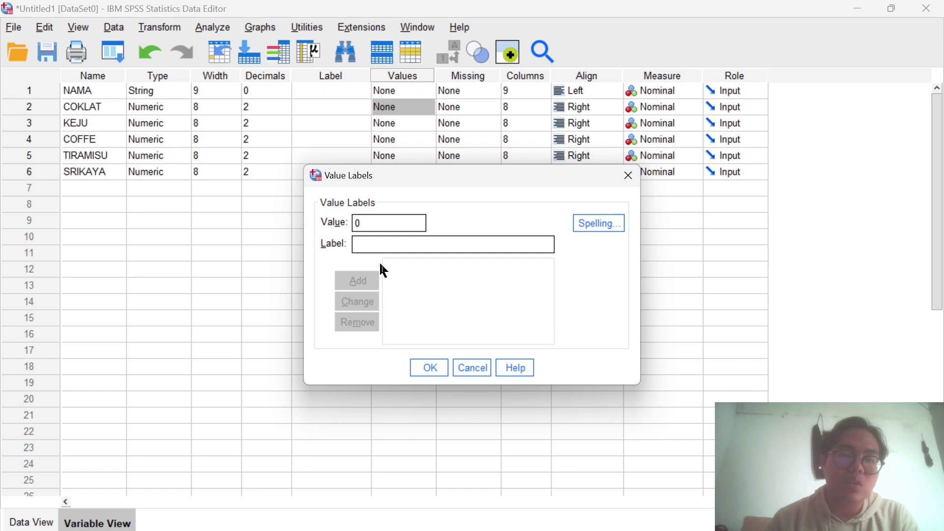
pyautogui.write('TI')
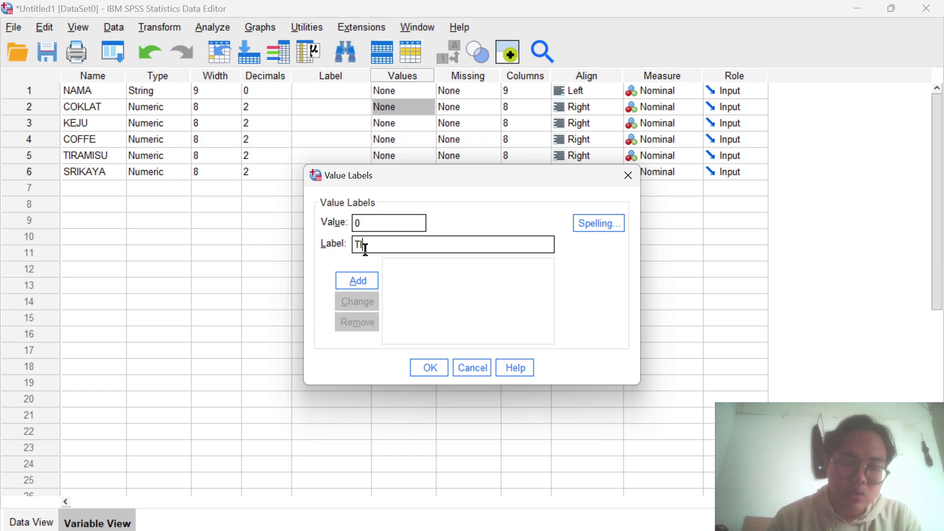
pyautogui.write('DAK SUKA')
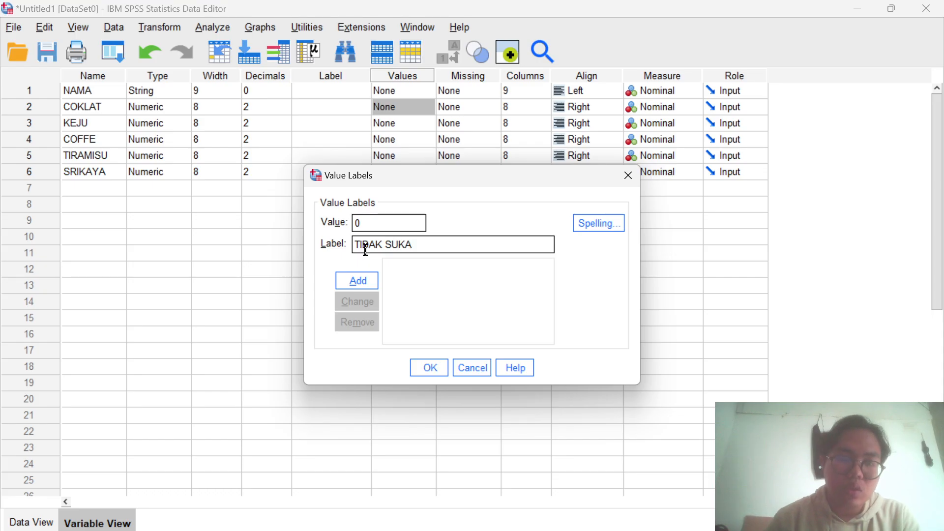
pyautogui.click(368, 281)
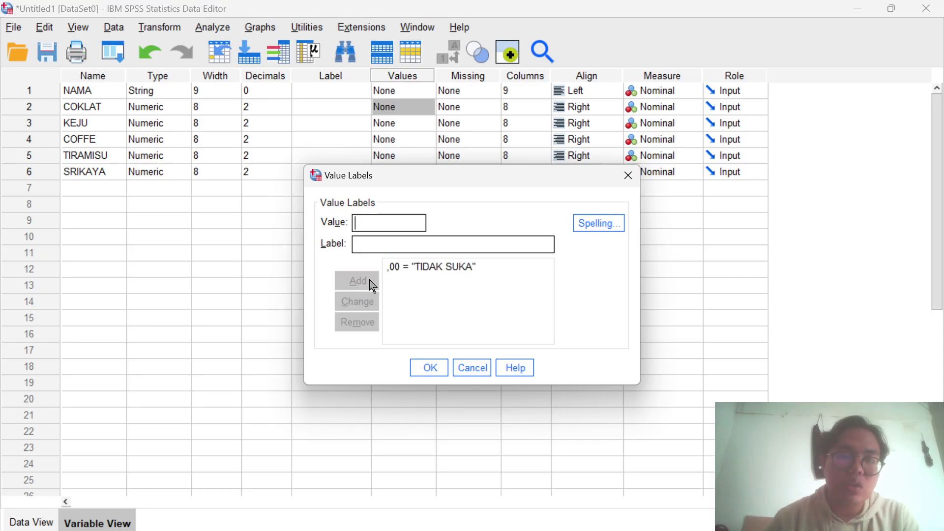
pyautogui.click(367, 246)
pyautogui.write('SU')
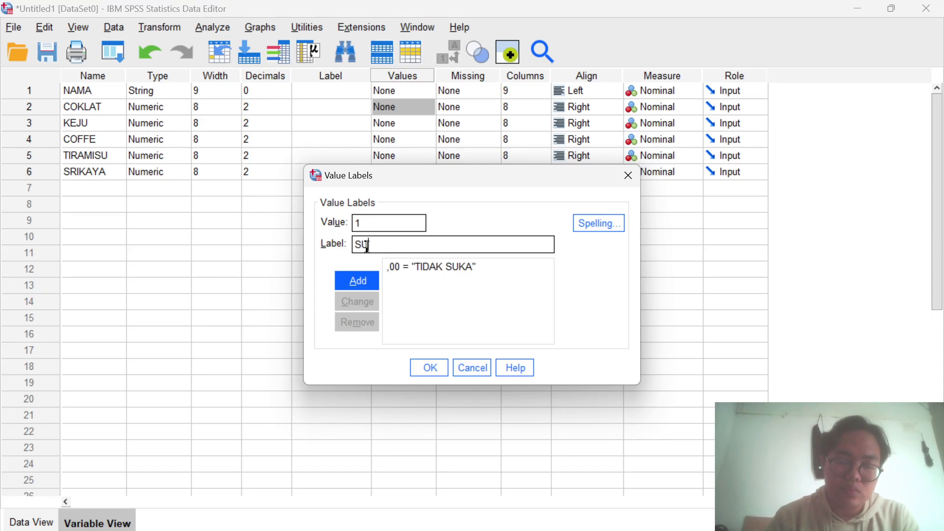
pyautogui.write('KA')
pyautogui.click(371, 287)
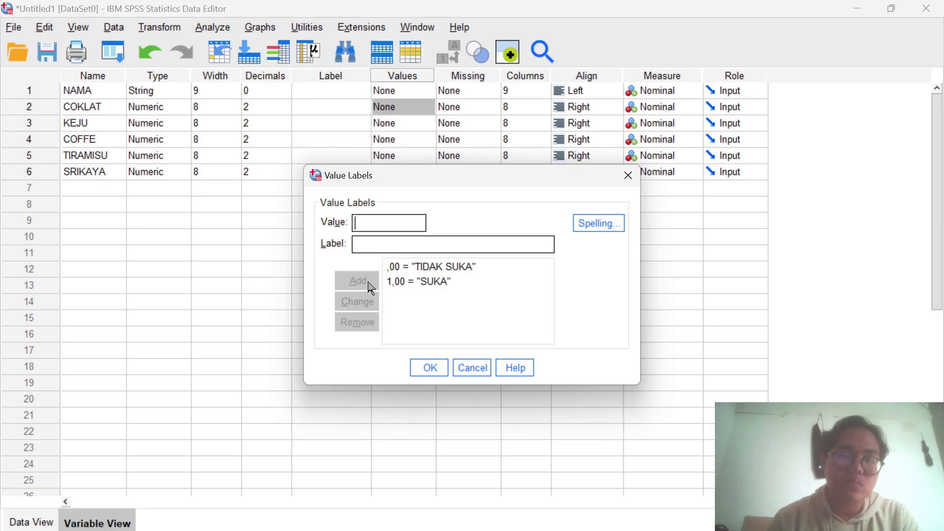
pyautogui.click(430, 368)
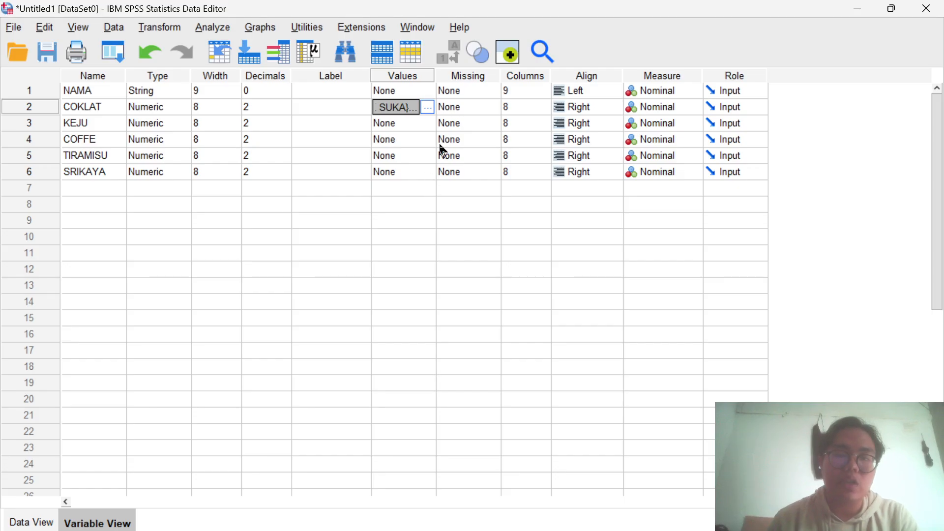
# - Define value labels for the KEJU variable: 0 as TIDAK SUKA and 1 as SUKA
pyautogui.click(433, 123)
pyautogui.click(428, 123)
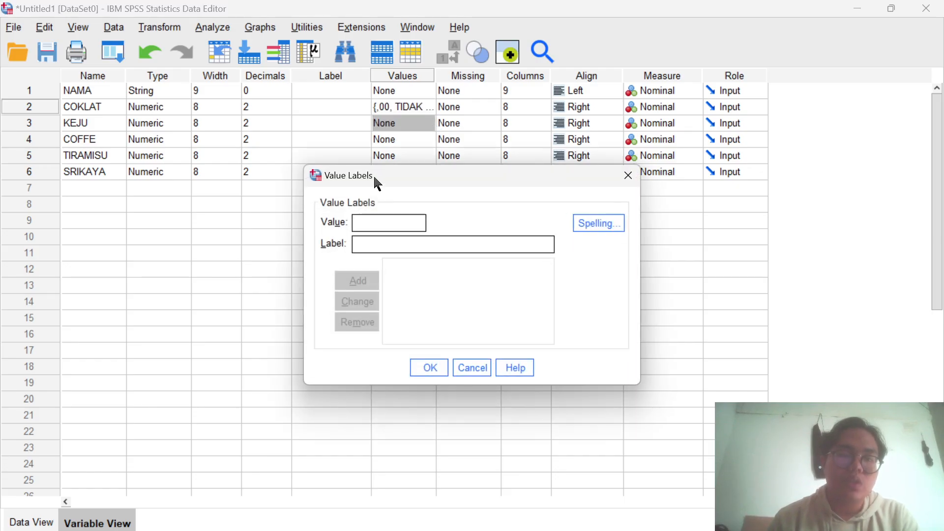
pyautogui.write('0')
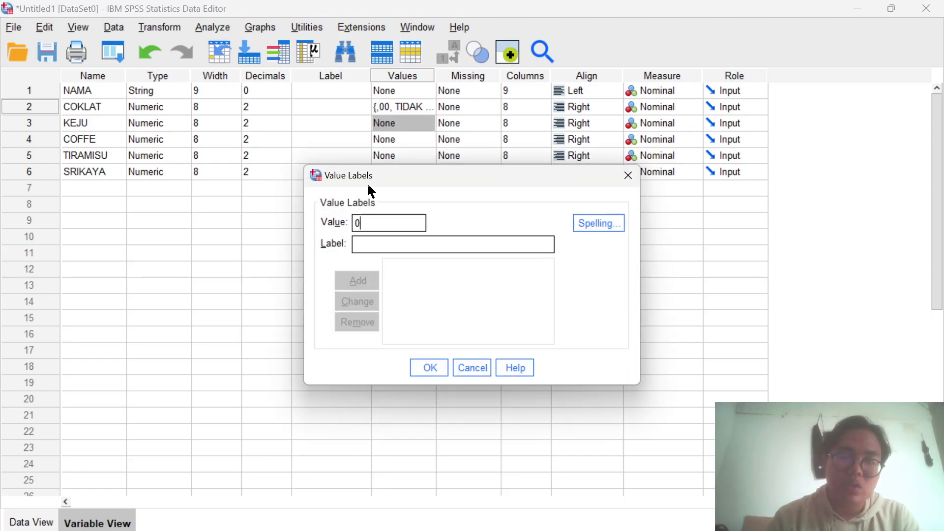
pyautogui.click(377, 243)
pyautogui.write('TIDAK')
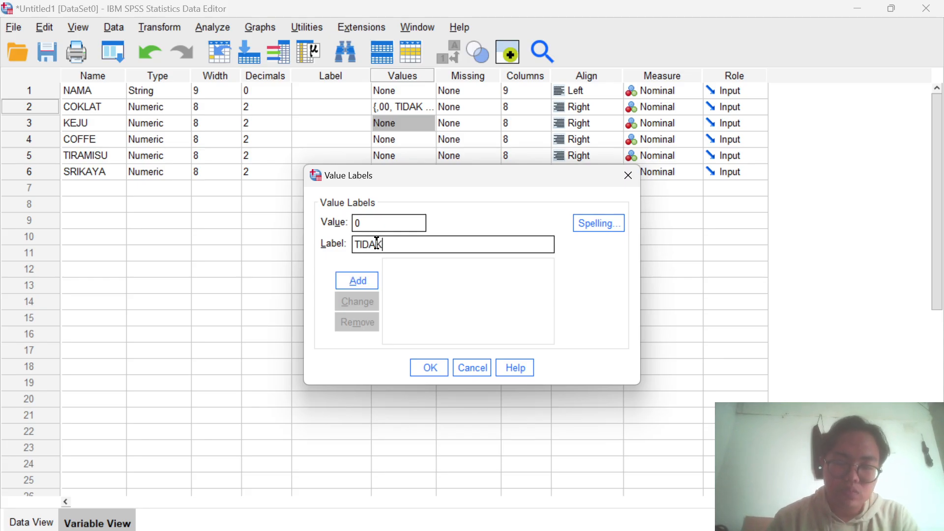
pyautogui.write(' SUKA')
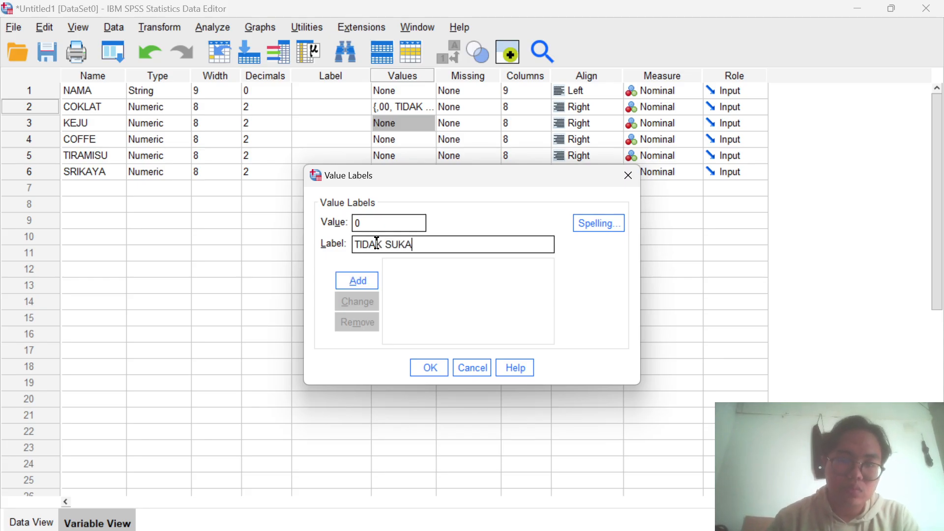
pyautogui.click(376, 288)
pyautogui.write('1')
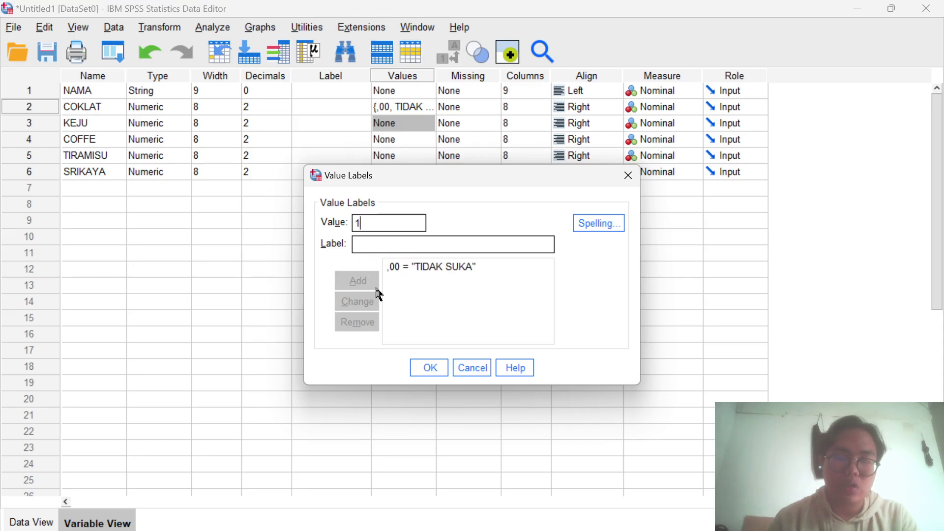
pyautogui.click(370, 249)
pyautogui.write('SUKA')
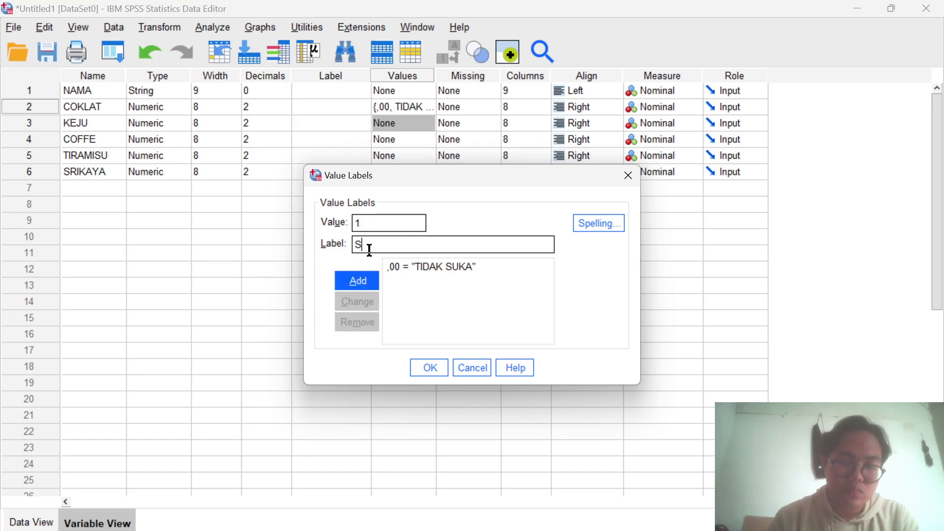
pyautogui.click(376, 283)
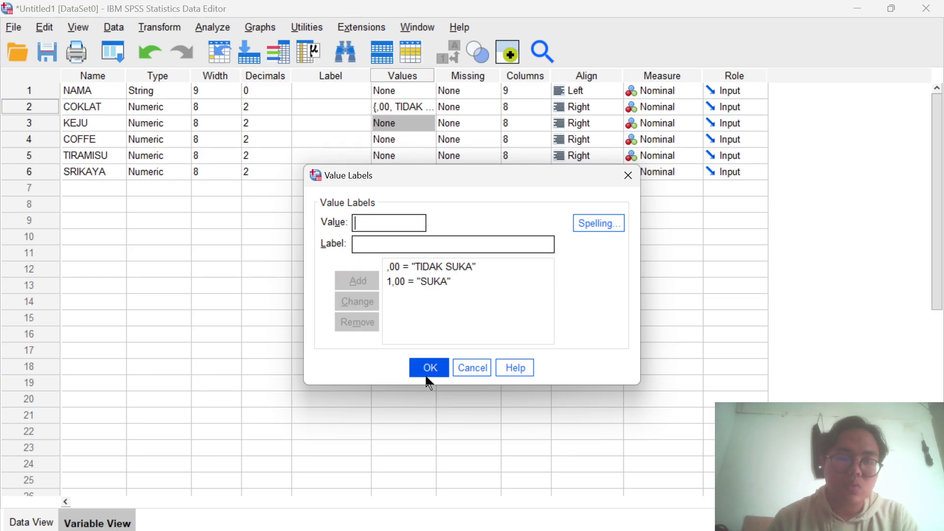
pyautogui.click(429, 377)
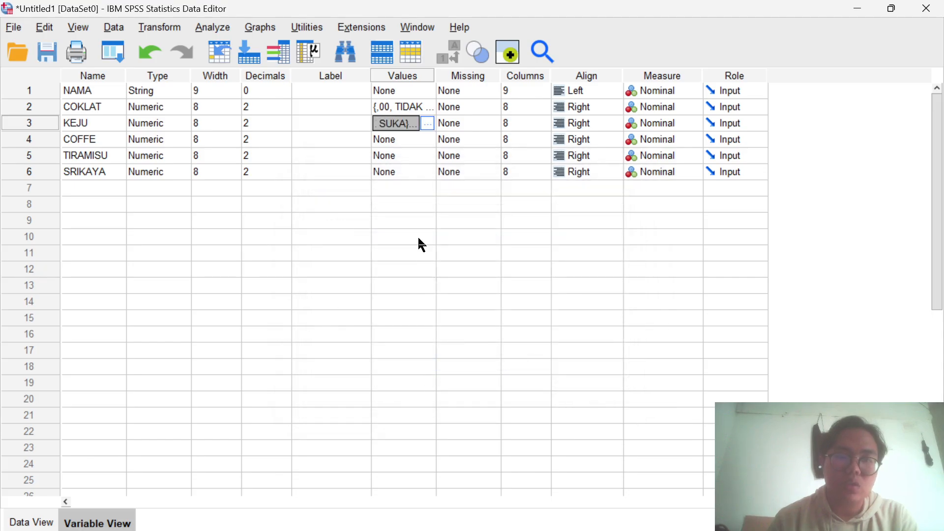
# - Define value labels for the COFFE variable: 0 as TIDAK SUKA and 1 as SUKA
pyautogui.click(423, 140)
pyautogui.click(427, 140)
pyautogui.write('0')
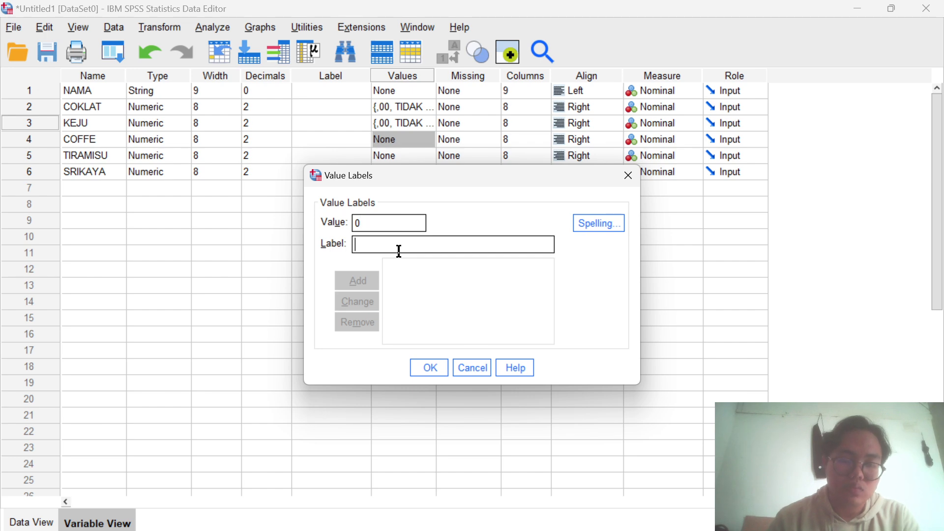
pyautogui.write(' = "TIDAK SU')
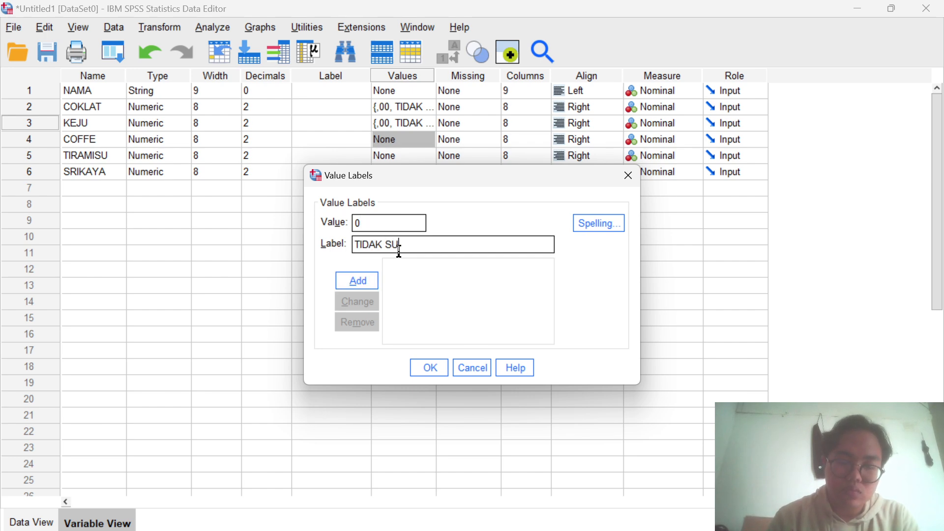
pyautogui.write('KA')
pyautogui.click(362, 281)
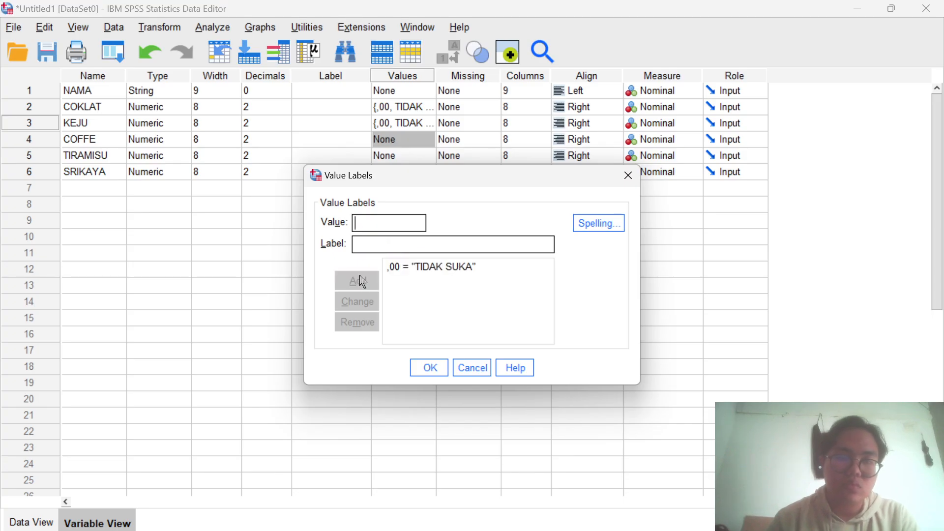
pyautogui.write('1')
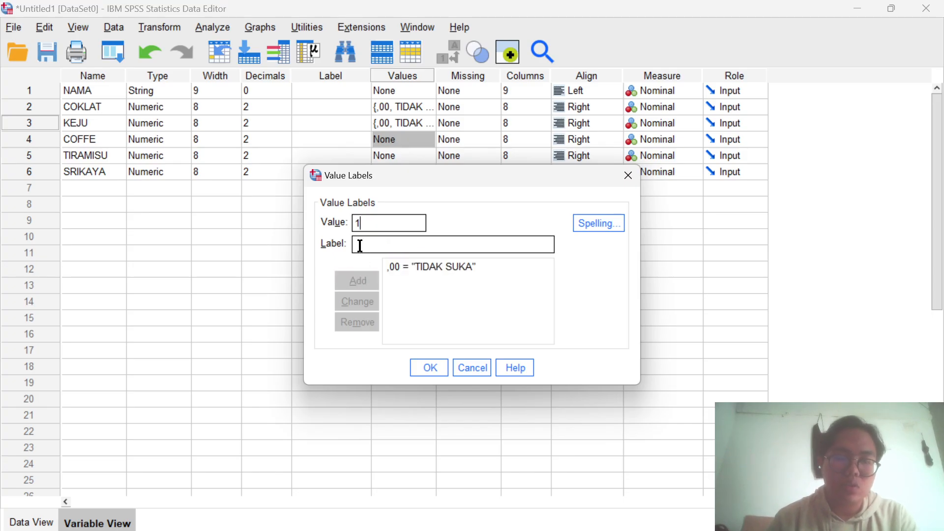
pyautogui.click(360, 246)
pyautogui.write('SUKA')
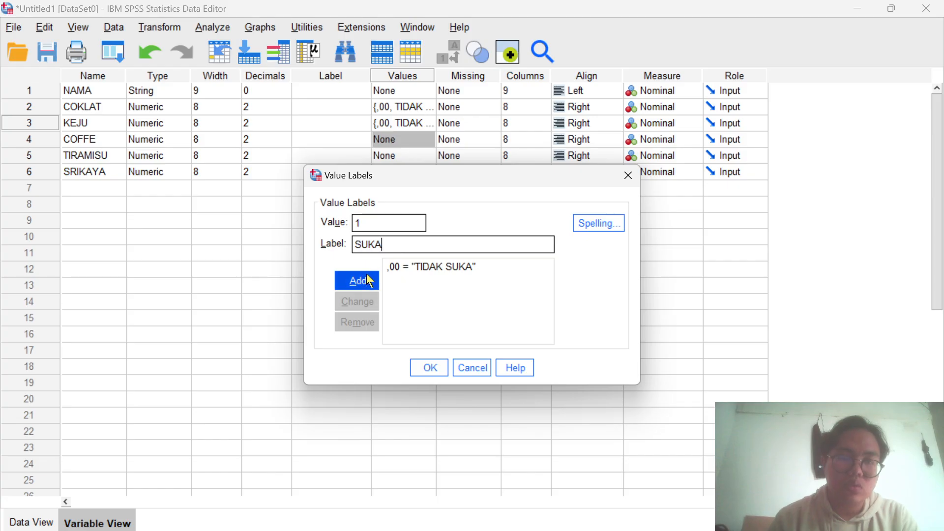
pyautogui.click(370, 281)
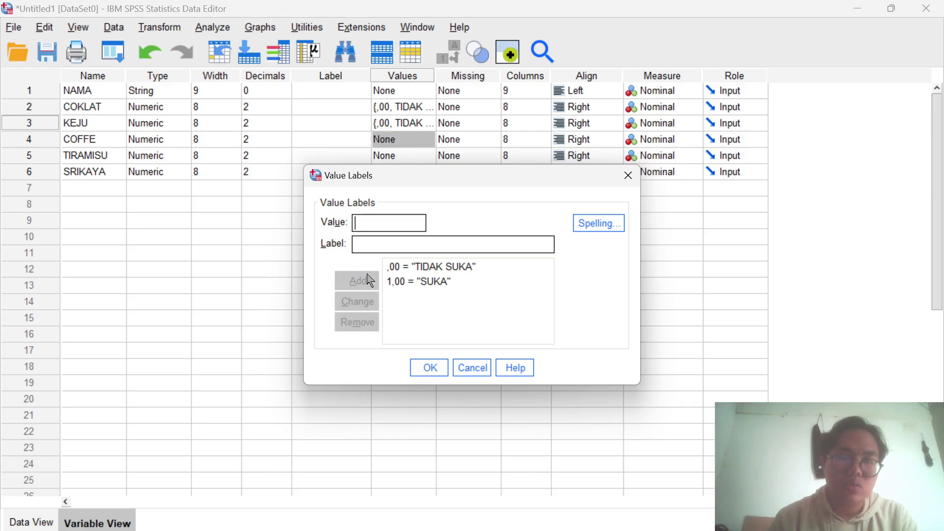
pyautogui.click(429, 367)
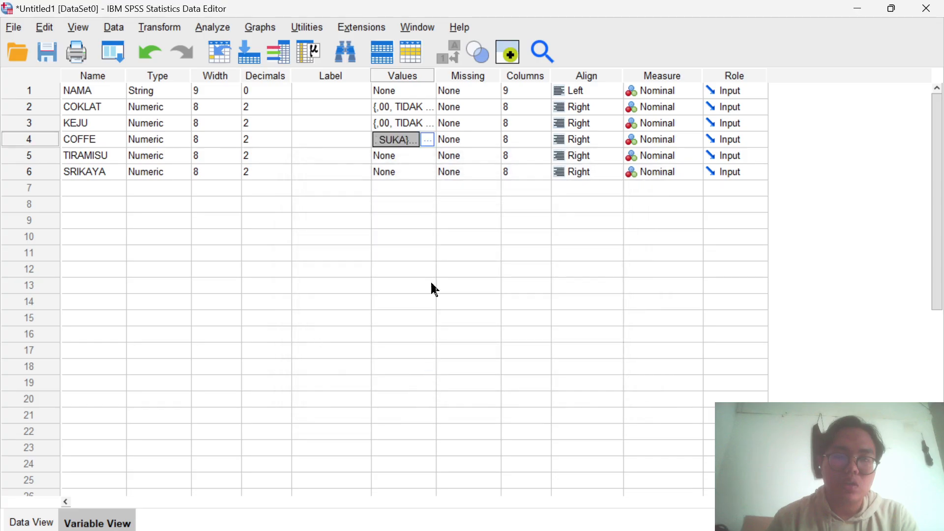
# - Define value labels for the TIRAMISU variable: 0 as TIDAK SUKA and 1 as SUKA
pyautogui.click(427, 158)
pyautogui.click(427, 158)
pyautogui.write('0')
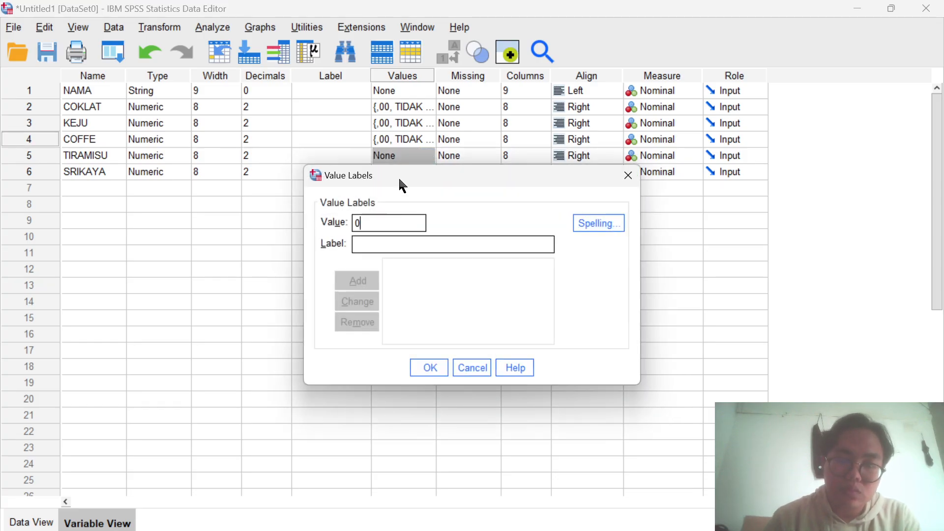
pyautogui.click(359, 243)
pyautogui.write('T')
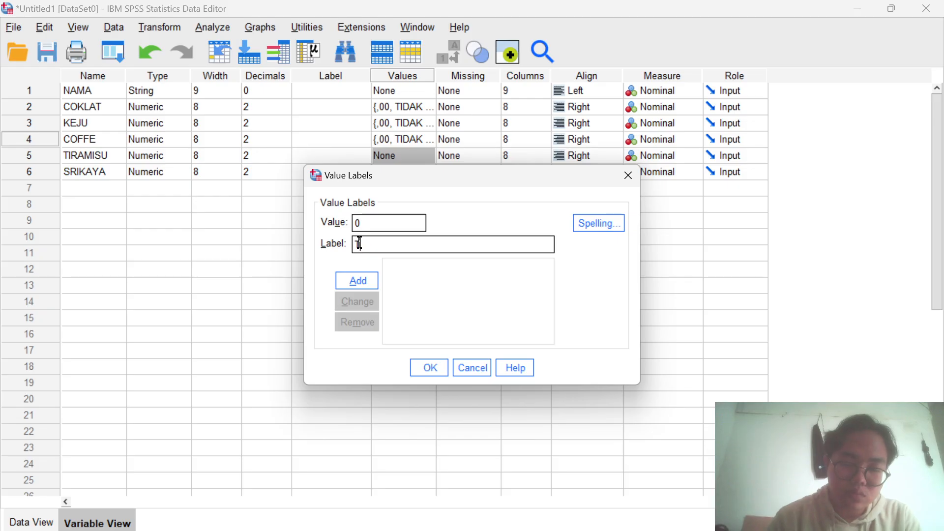
pyautogui.write('IDAK SUKA')
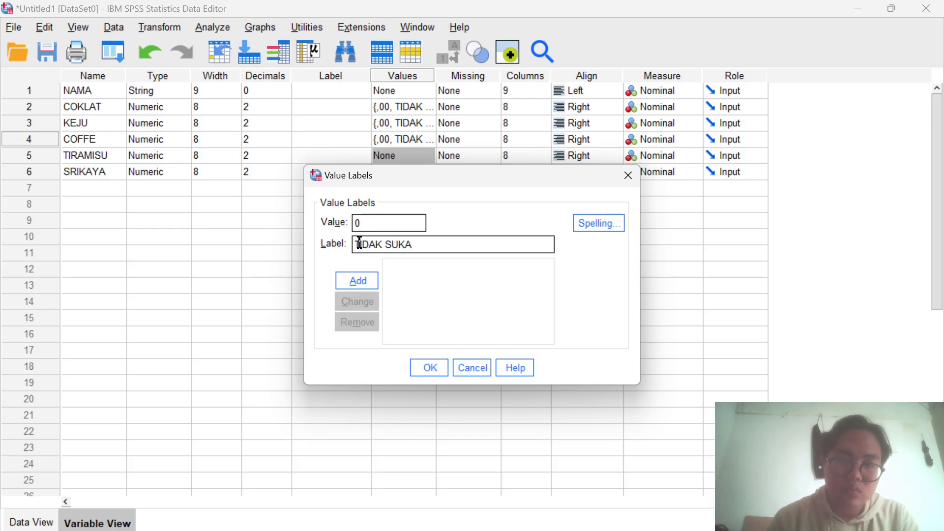
pyautogui.click(366, 282)
pyautogui.write('1')
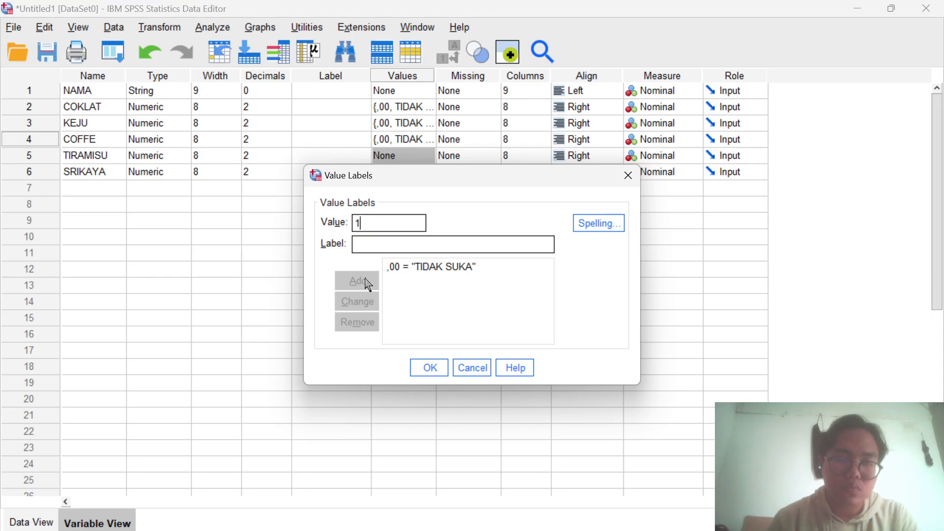
pyautogui.click(359, 248)
pyautogui.write('SUKA')
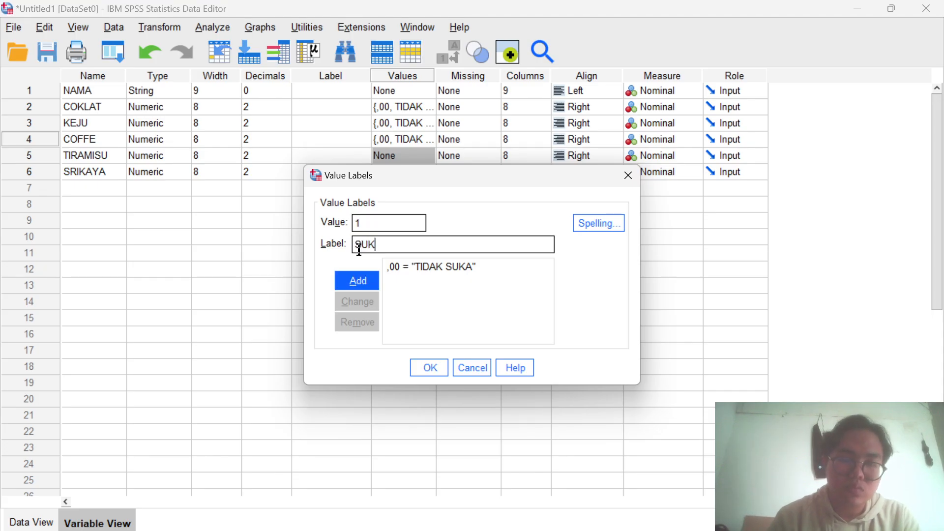
pyautogui.click(364, 282)
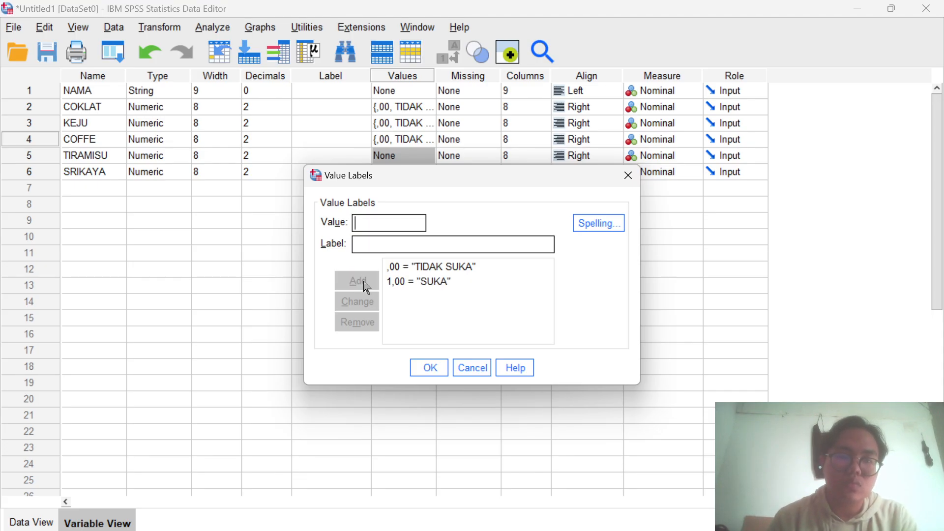
pyautogui.click(439, 367)
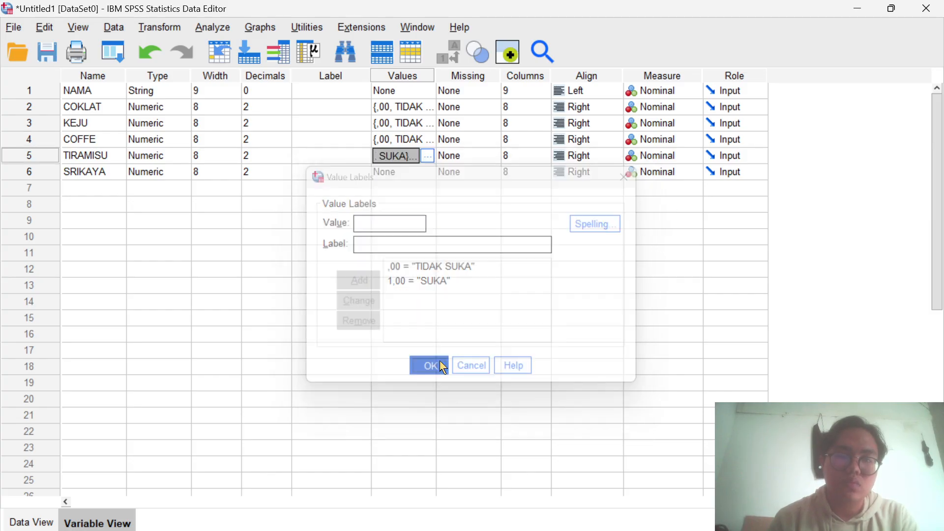
# - Define value labels for the SRIKAYA variable: 0 as TIDAK SUKA and 1 as SUKA
pyautogui.doubleClick(420, 168)
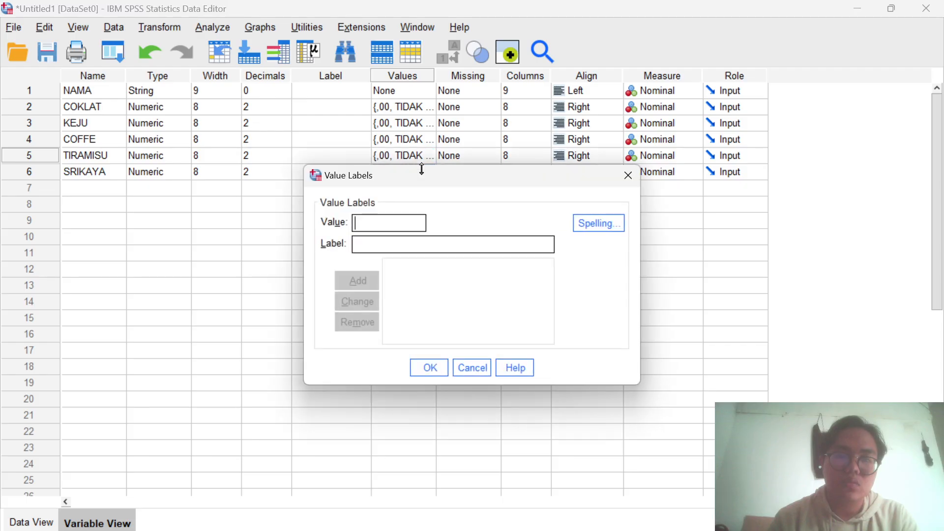
pyautogui.write('0')
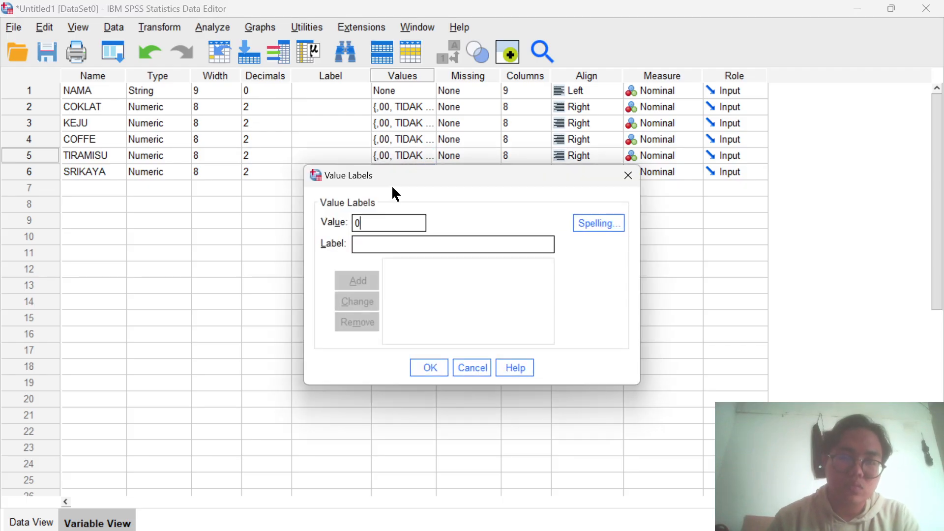
pyautogui.click(370, 252)
pyautogui.write('TISAK')
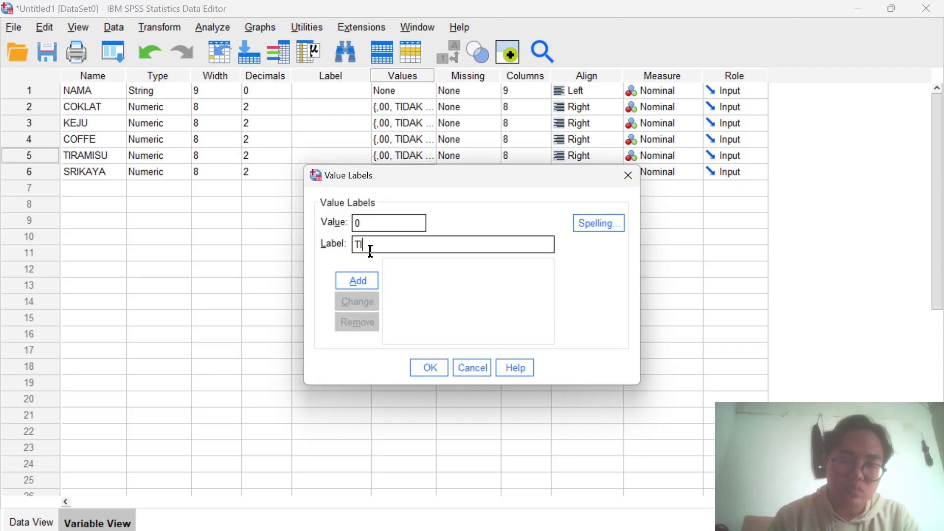
pyautogui.press('BackSpace')
pyautogui.press('BackSpace')
pyautogui.press('BackSpace')
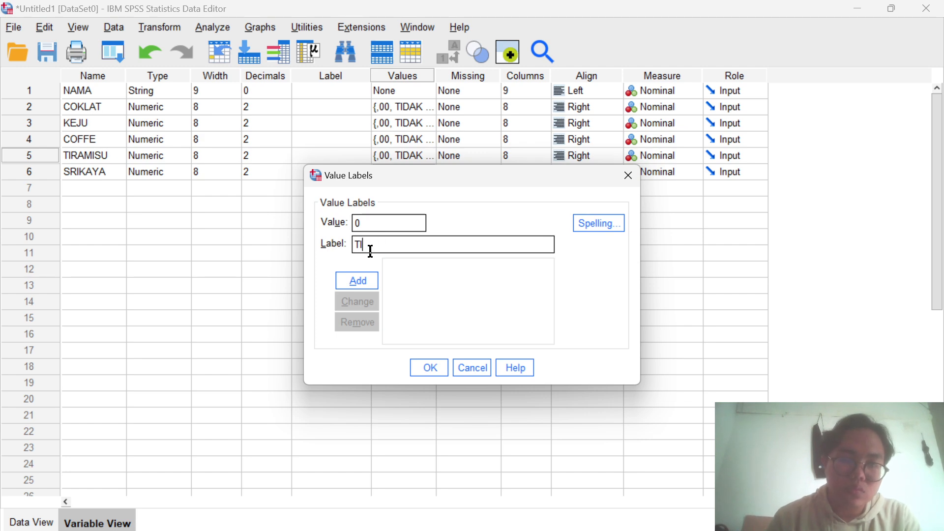
pyautogui.write('DAK SUKA')
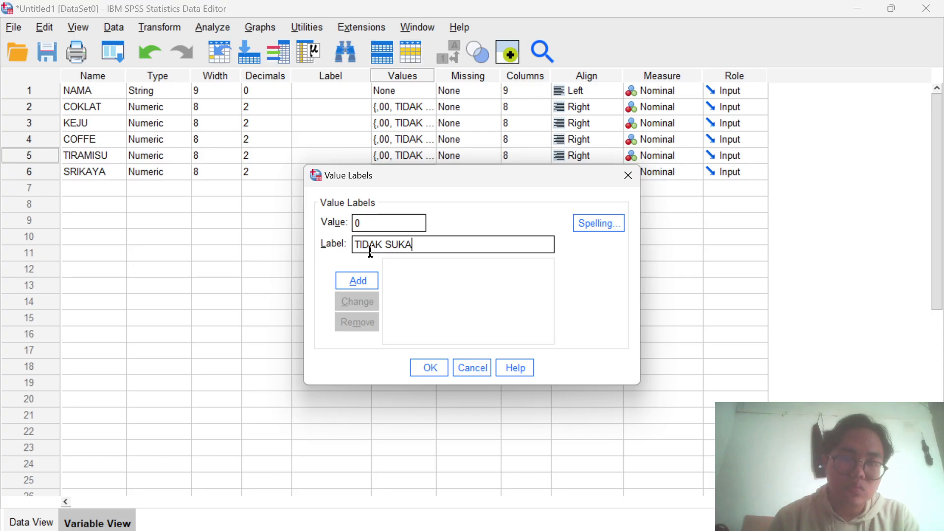
pyautogui.click(366, 287)
pyautogui.click(360, 221)
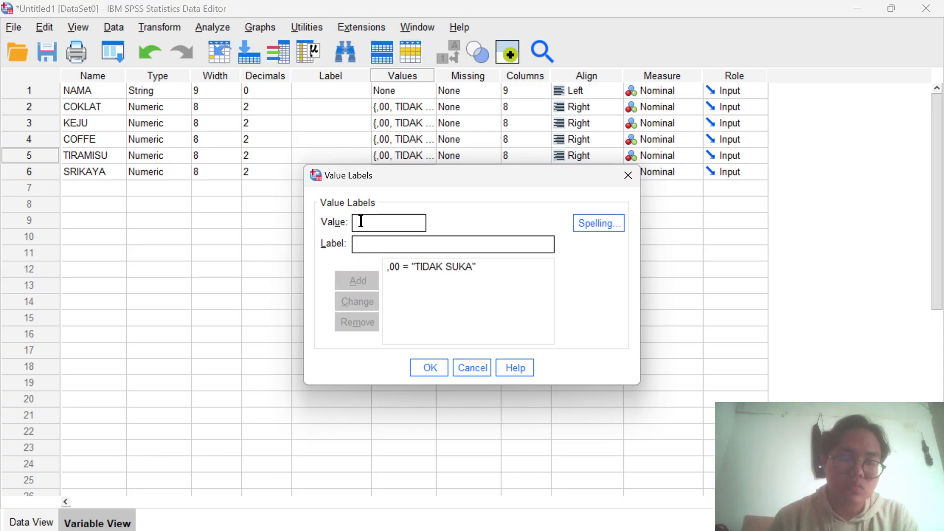
pyautogui.write('1')
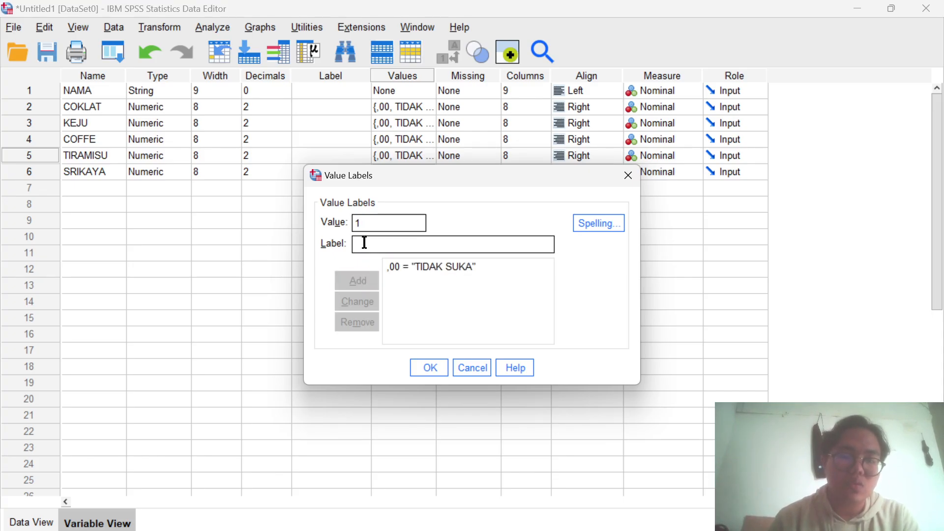
pyautogui.write('SUKA')
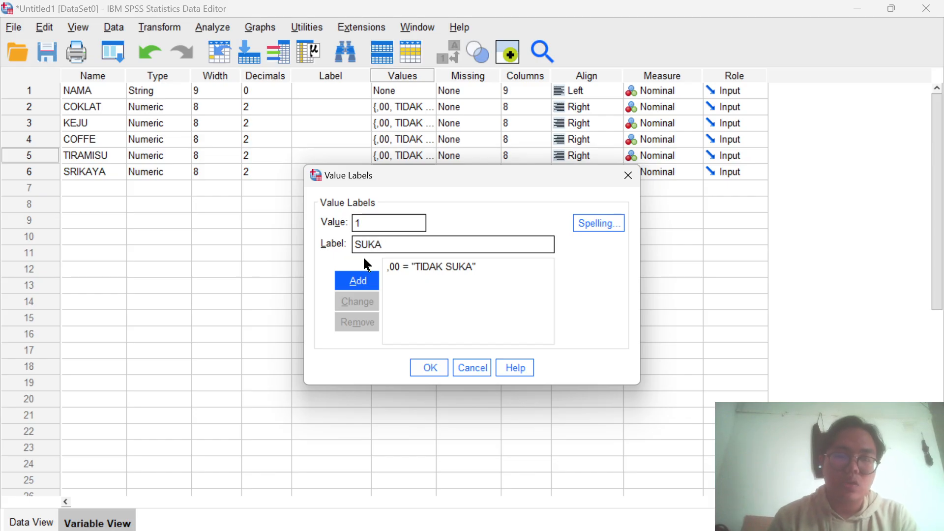
pyautogui.click(358, 280)
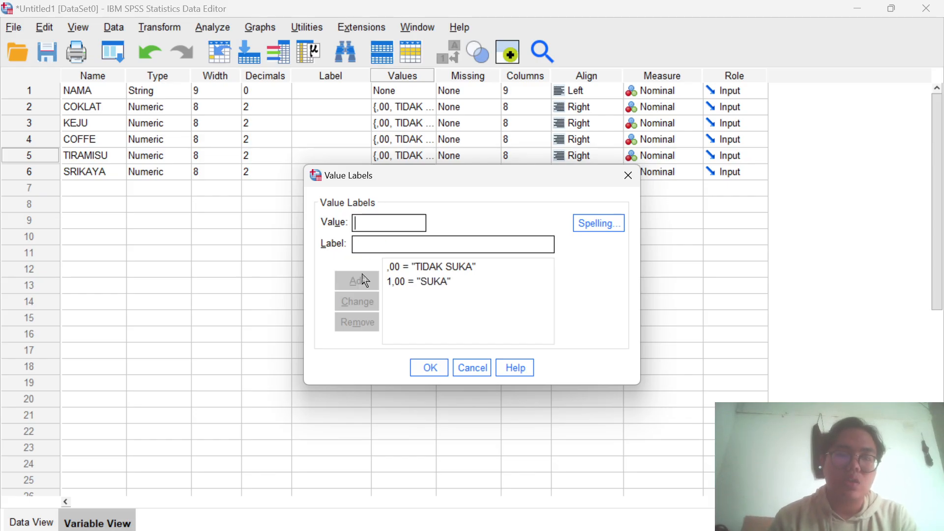
pyautogui.click(429, 370)
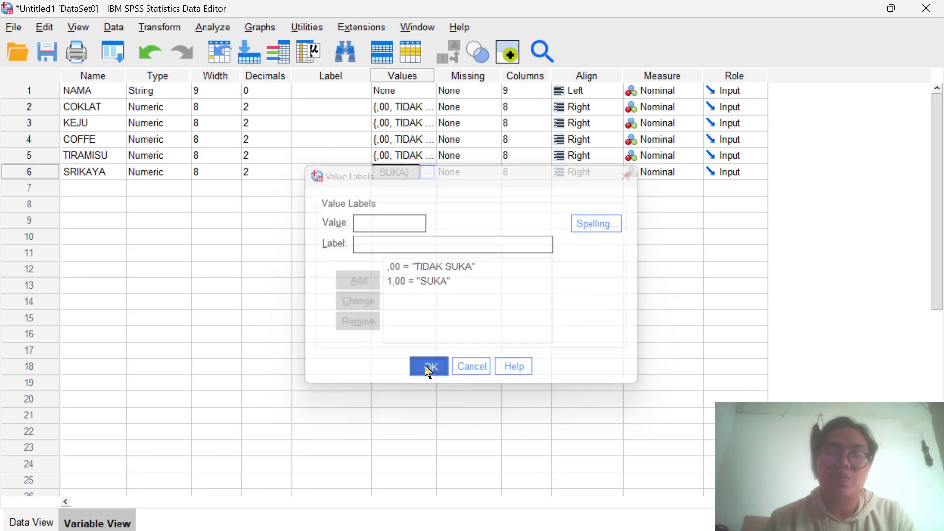
pyautogui.click(679, 108)
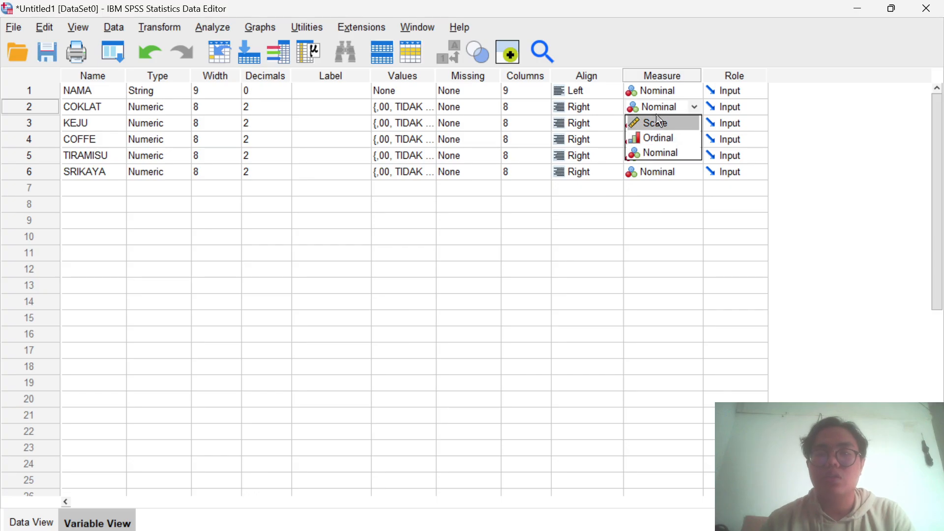
pyautogui.click(659, 122)
pyautogui.click(685, 123)
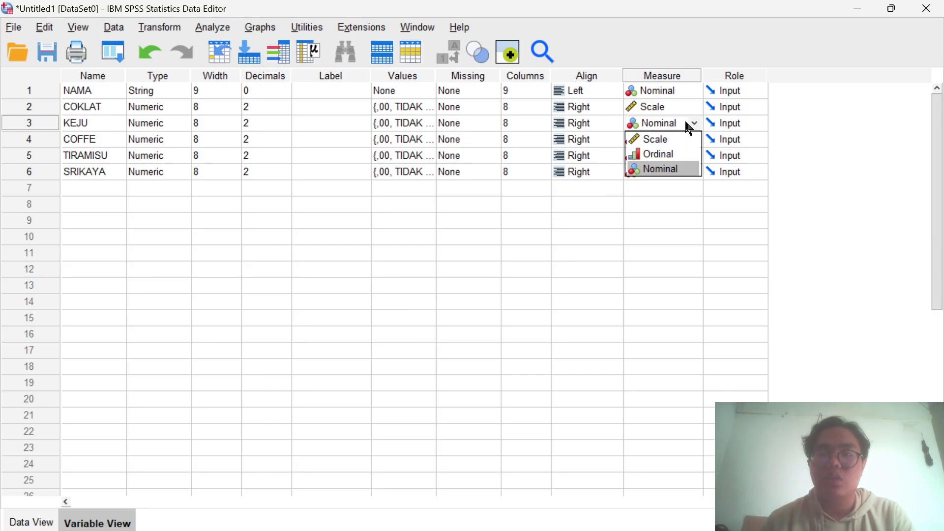
pyautogui.click(655, 139)
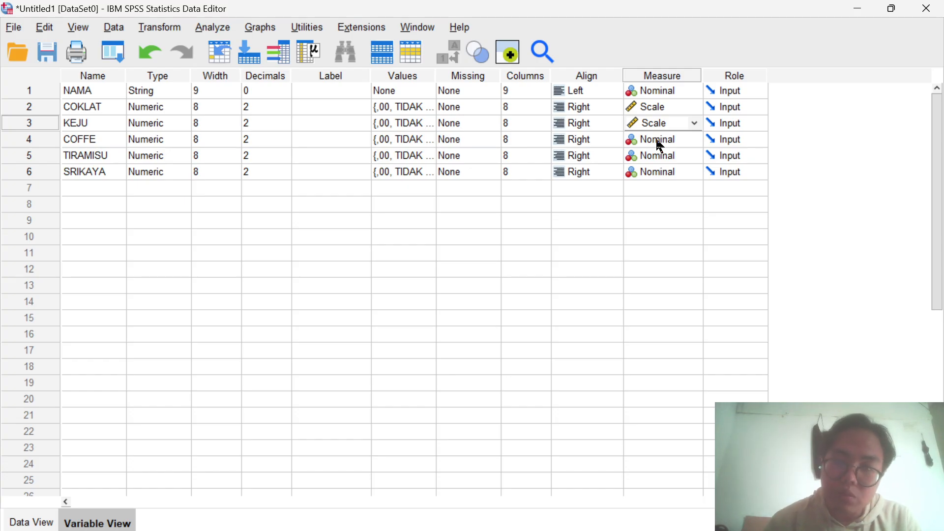
pyautogui.click(694, 126)
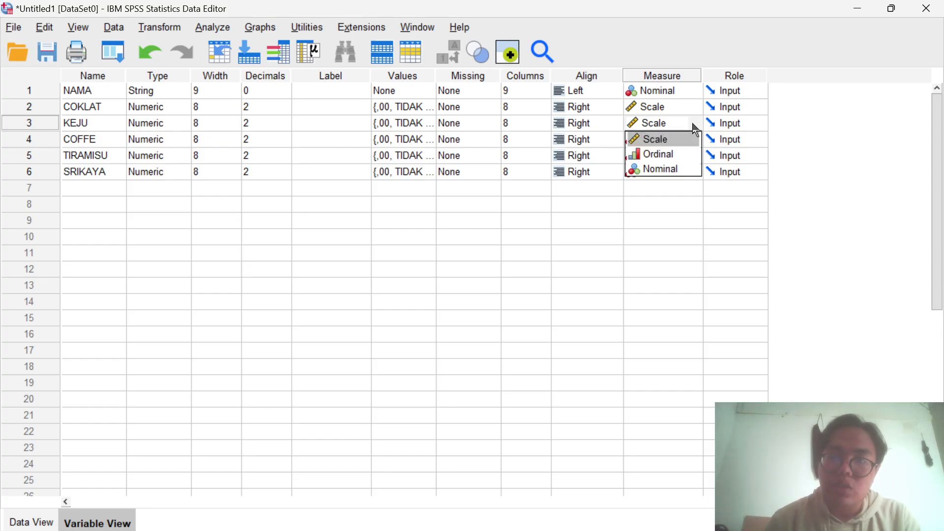
pyautogui.click(670, 170)
pyautogui.click(678, 105)
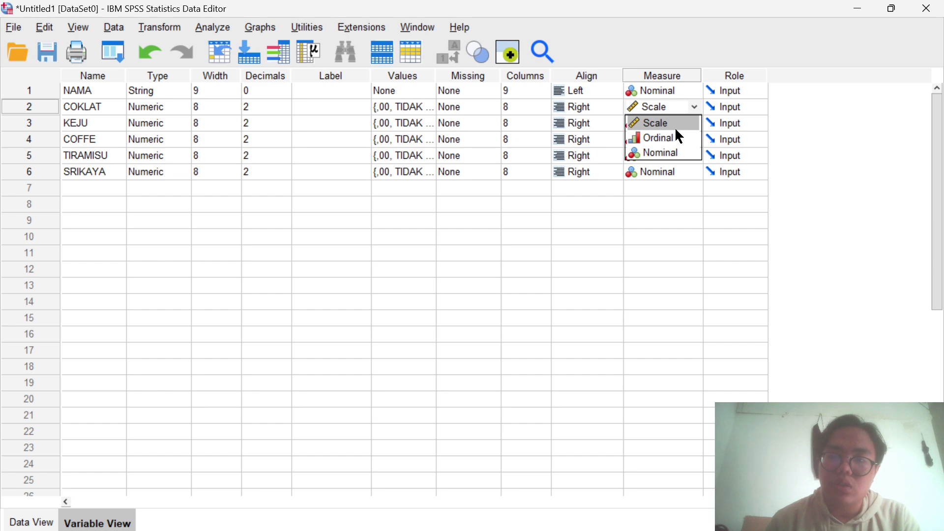
pyautogui.click(674, 152)
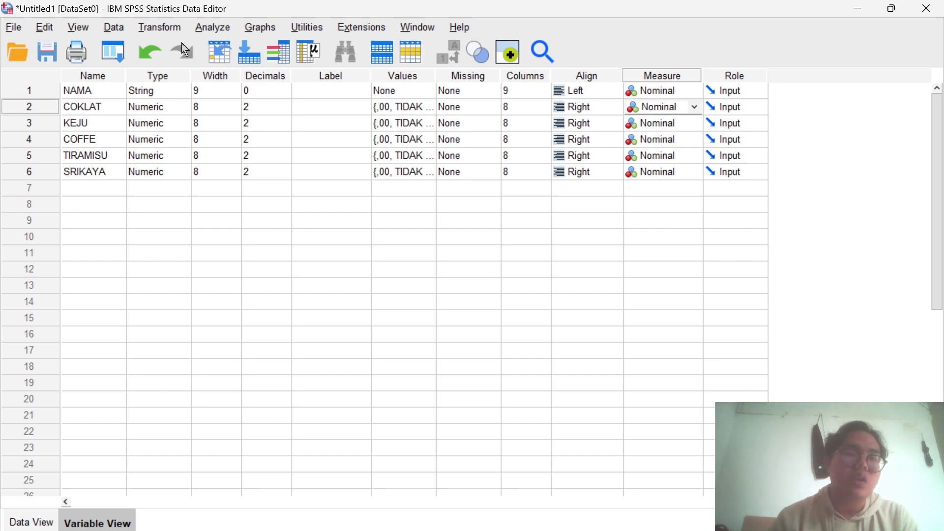
# - Set up a legacy nonparametric test for K related samples with COKLAT, KEJU, COFFE, TIRAMISU and SRIKAYA as test variables
pyautogui.click(219, 30)
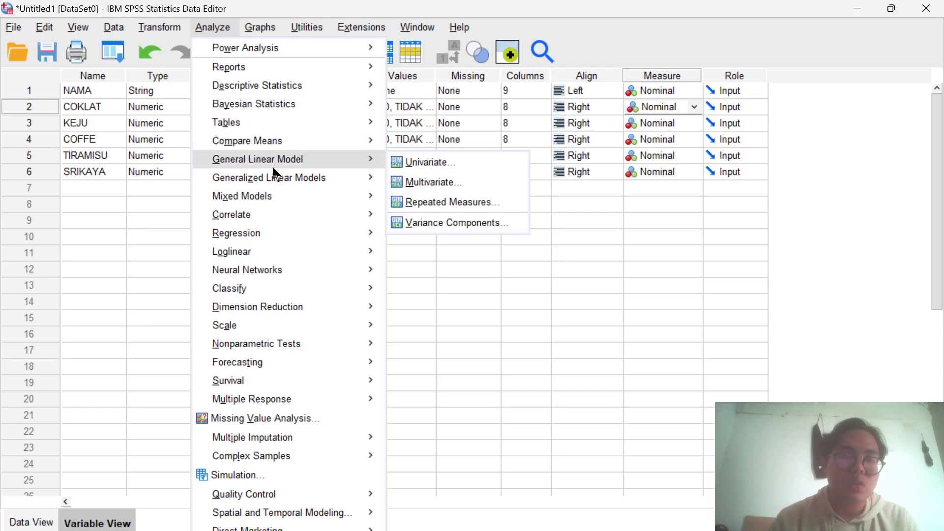
pyautogui.moveTo(284, 344)
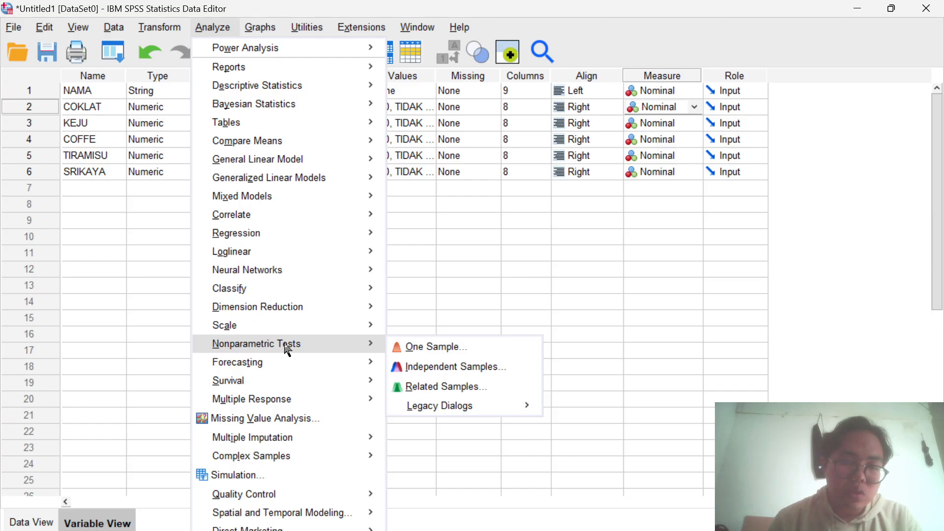
pyautogui.moveTo(432, 406)
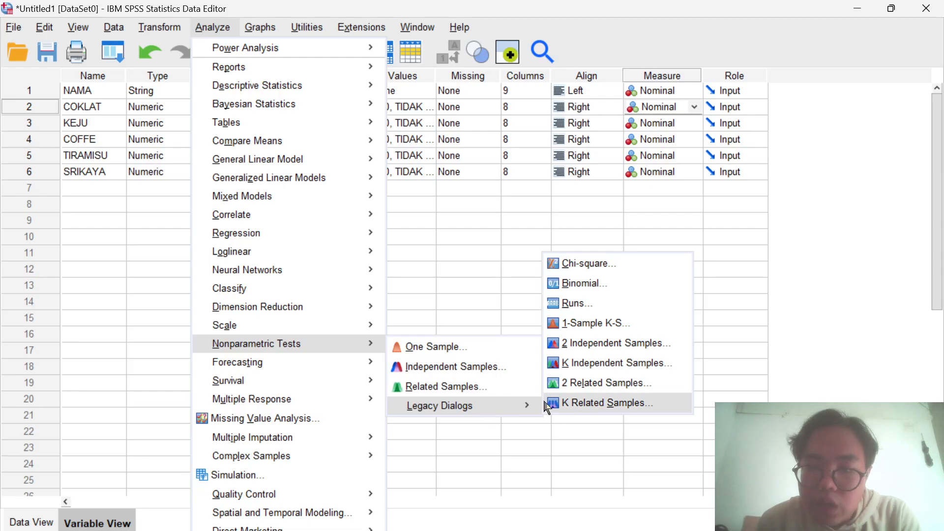
pyautogui.click(590, 411)
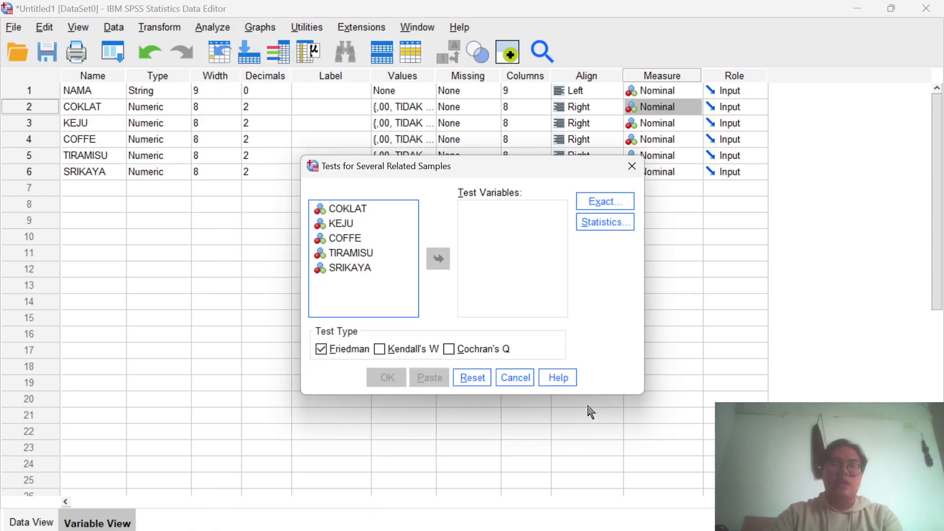
pyautogui.click(343, 210)
pyautogui.click(438, 259)
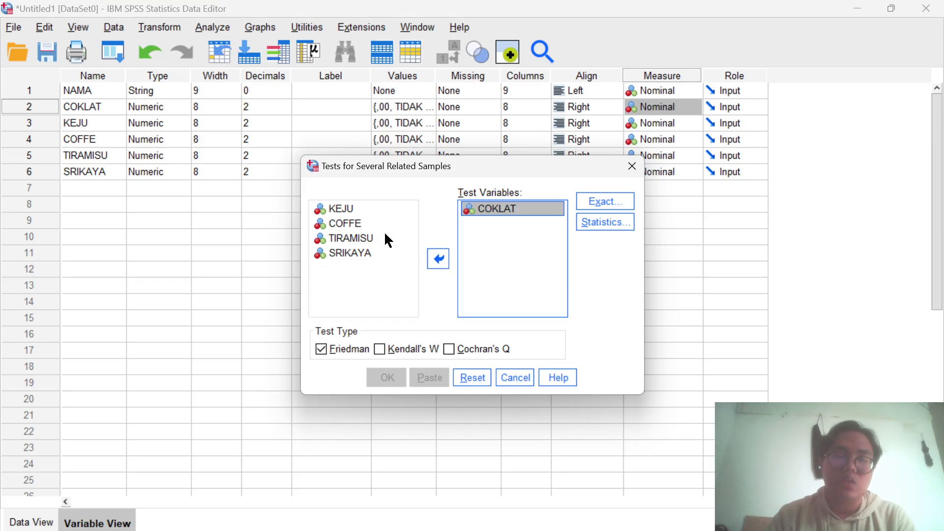
pyautogui.click(353, 207)
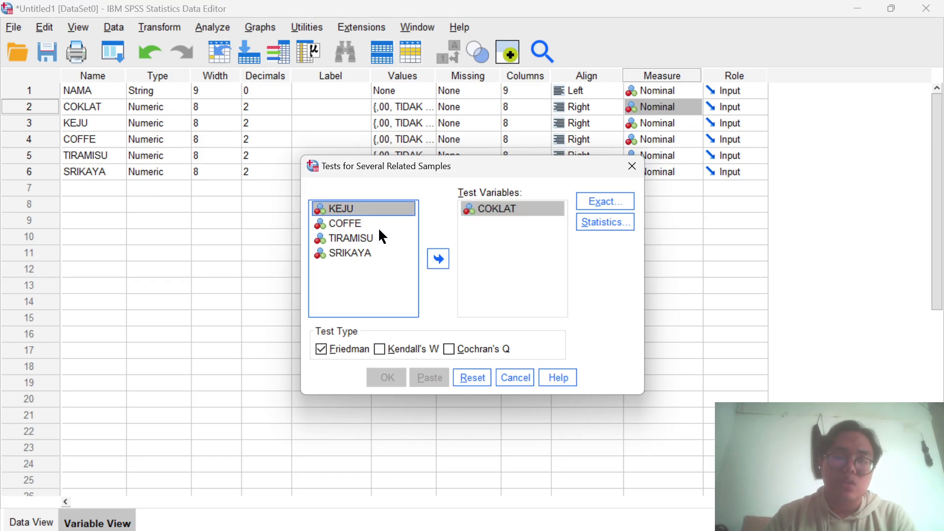
pyautogui.click(438, 258)
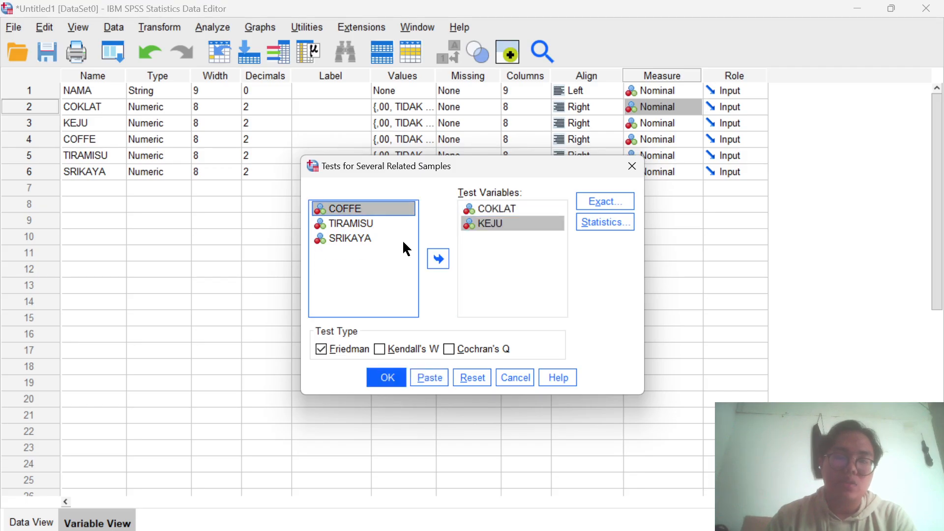
pyautogui.click(438, 258)
pyautogui.click(379, 210)
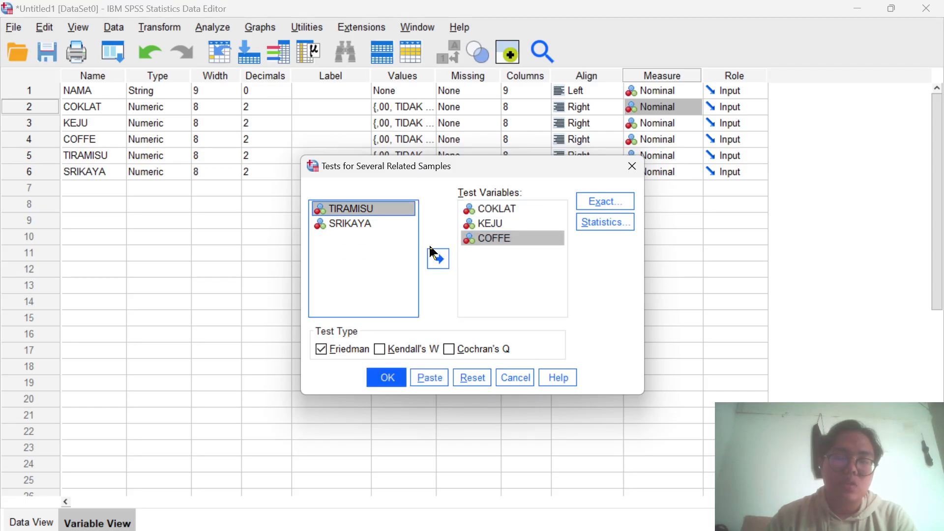
pyautogui.click(438, 258)
pyautogui.moveTo(374, 210); pyautogui.dragTo(439, 257)
pyautogui.click(440, 256)
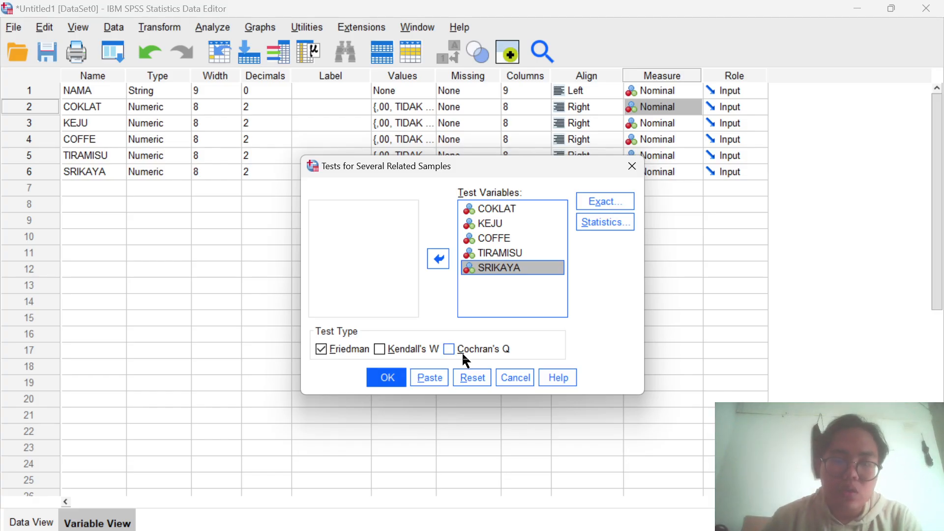
# - Run the test with Cochran's Q as the only test type instead of Friedman, and select the Frequencies table in the output
pyautogui.click(449, 348)
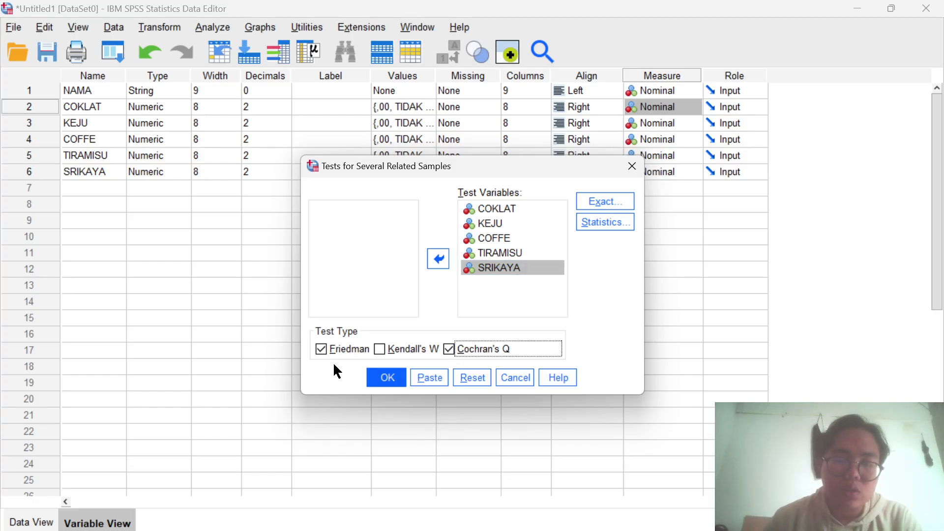
pyautogui.click(317, 352)
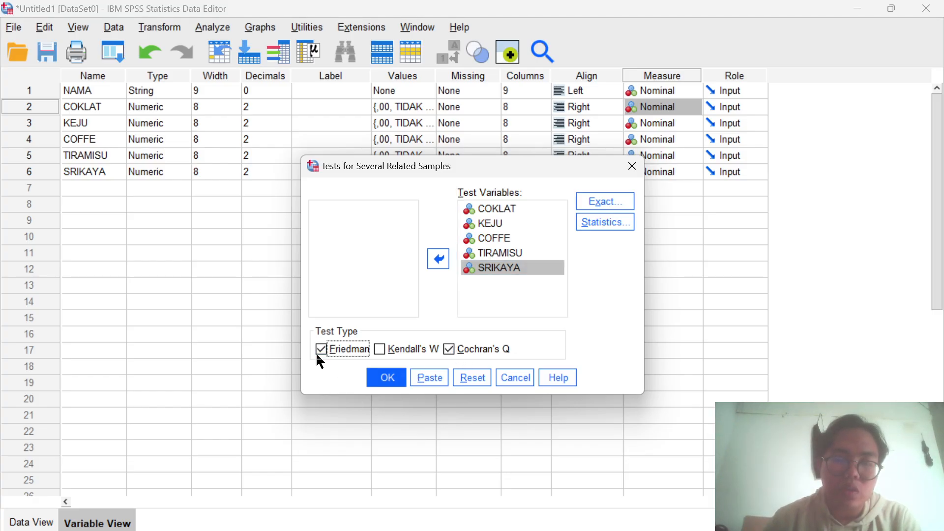
pyautogui.click(388, 383)
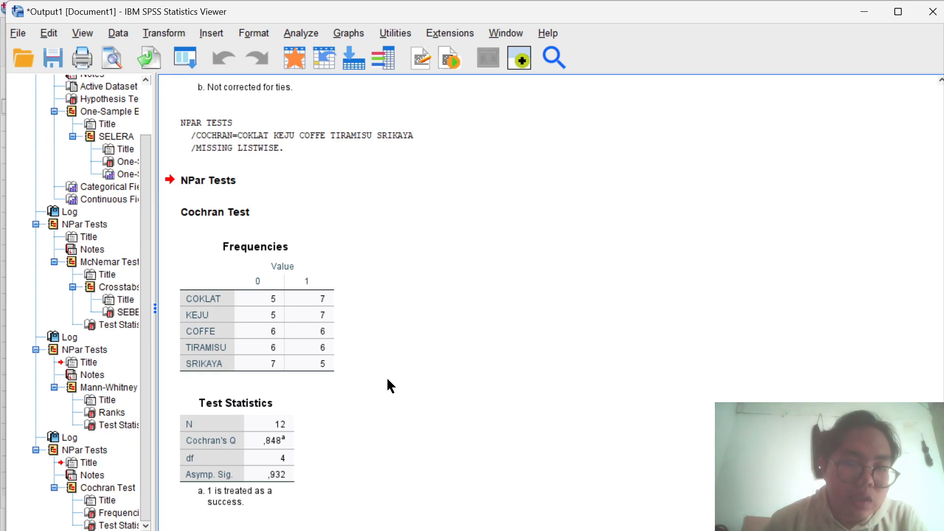
pyautogui.click(225, 286)
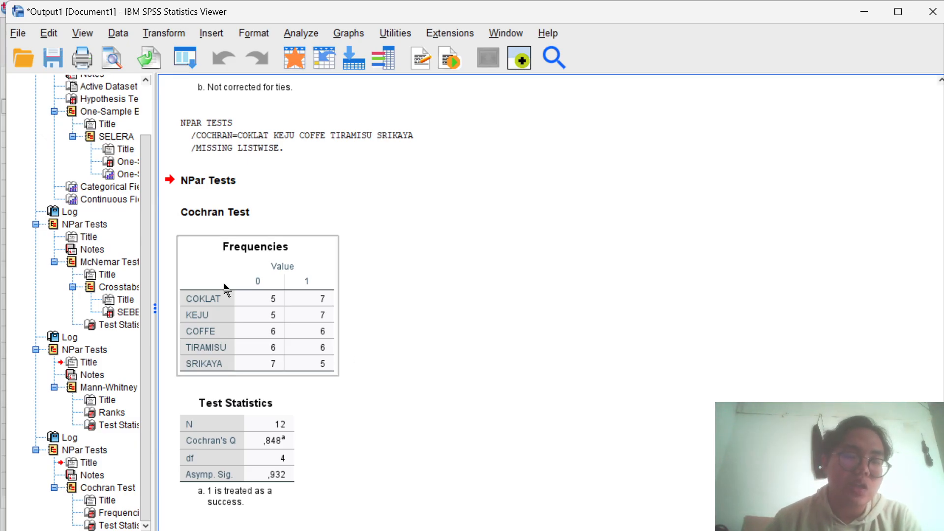
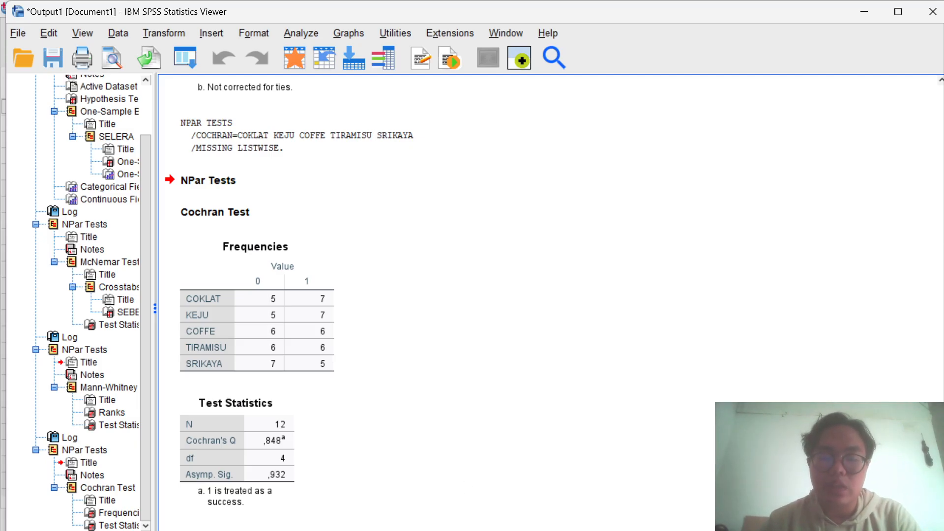
# - Switch to the Word document and read the Cochran's Q conclusion and the Uji Kruskall Walls case, data and hypotheses
pyautogui.moveTo(570, 530)
pyautogui.click(577, 500)
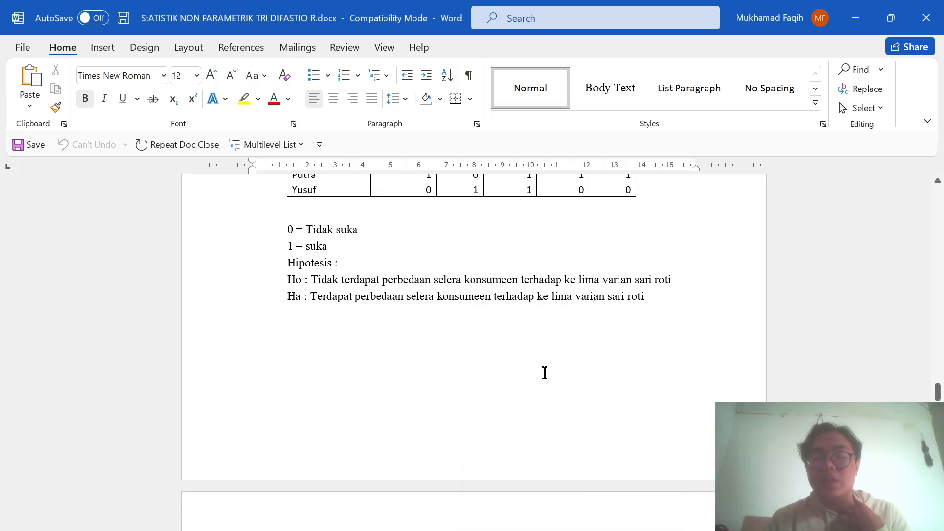
pyautogui.scroll(-6, 545, 372)
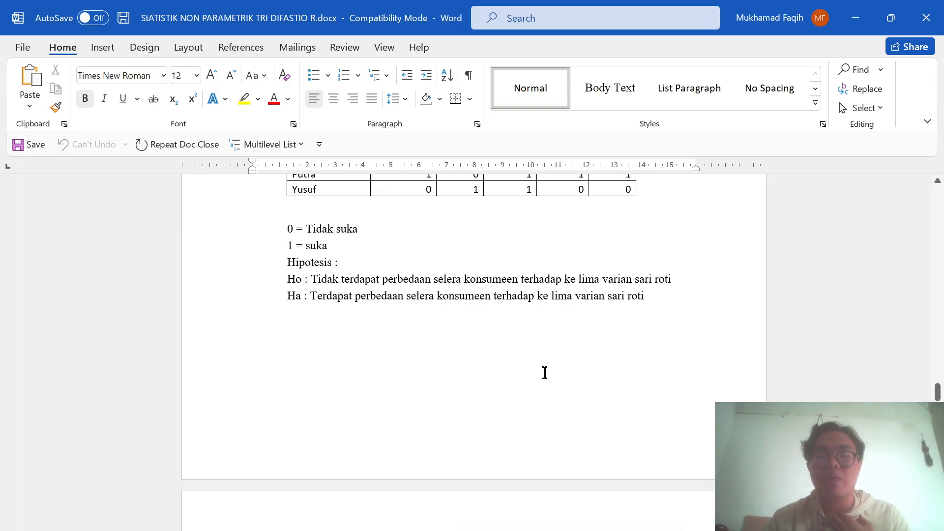
pyautogui.scroll(-7, 545, 372)
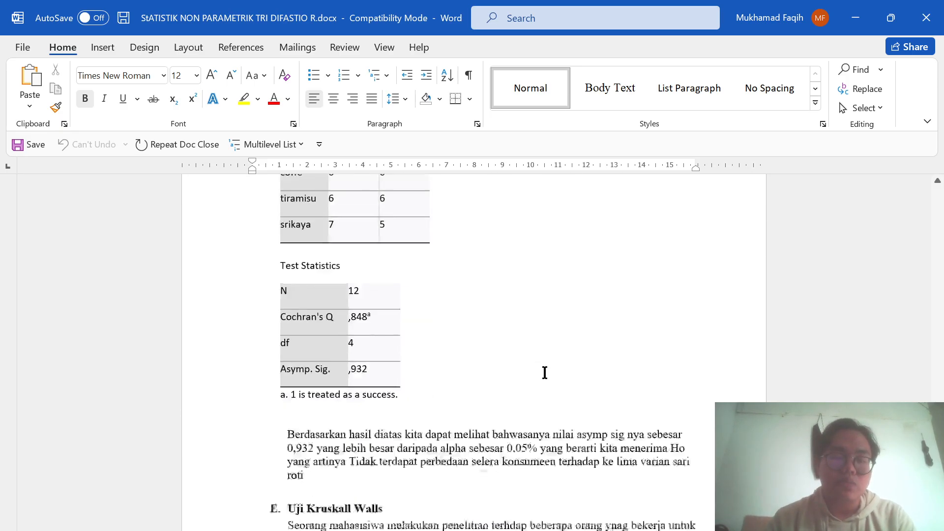
pyautogui.scroll(-3, 544, 372)
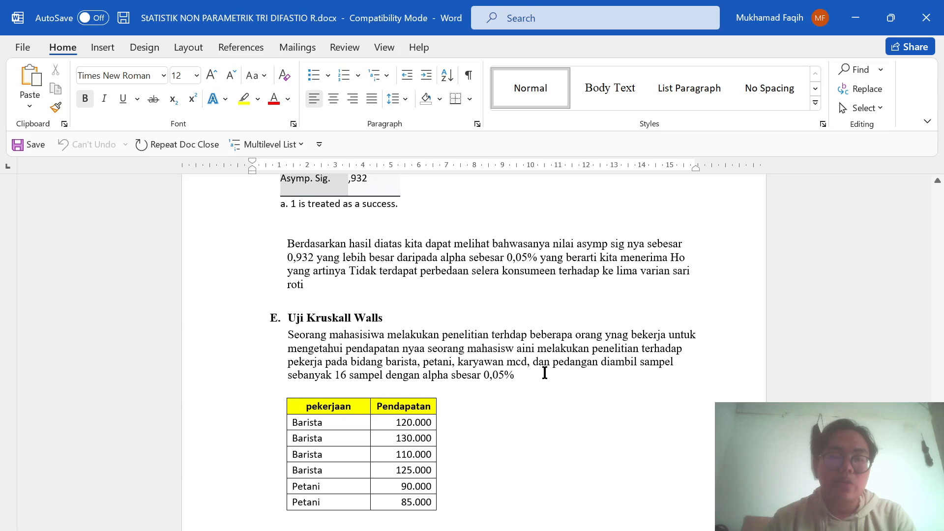
pyautogui.scroll(-1, 544, 372)
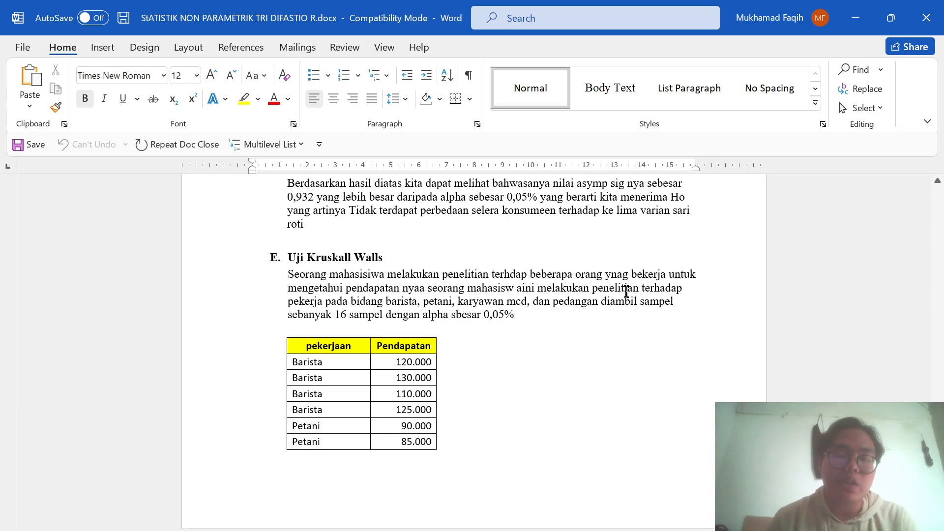
pyautogui.scroll(-1, 515, 307)
pyautogui.scroll(-10, 515, 307)
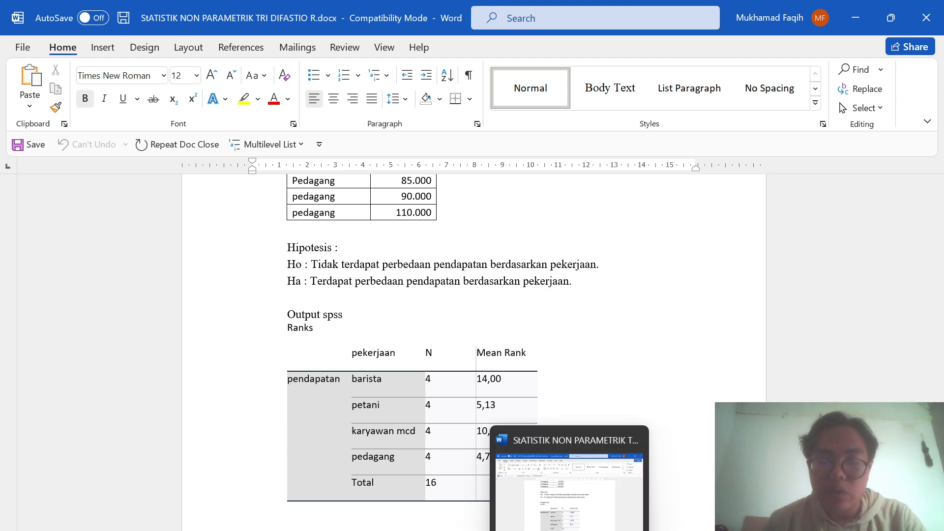
# - Switch to the SPSS Data Editor and delete all six variables from NAMA to SRIKAYA to empty the data sheet
pyautogui.moveTo(634, 530)
pyautogui.moveTo(666, 530)
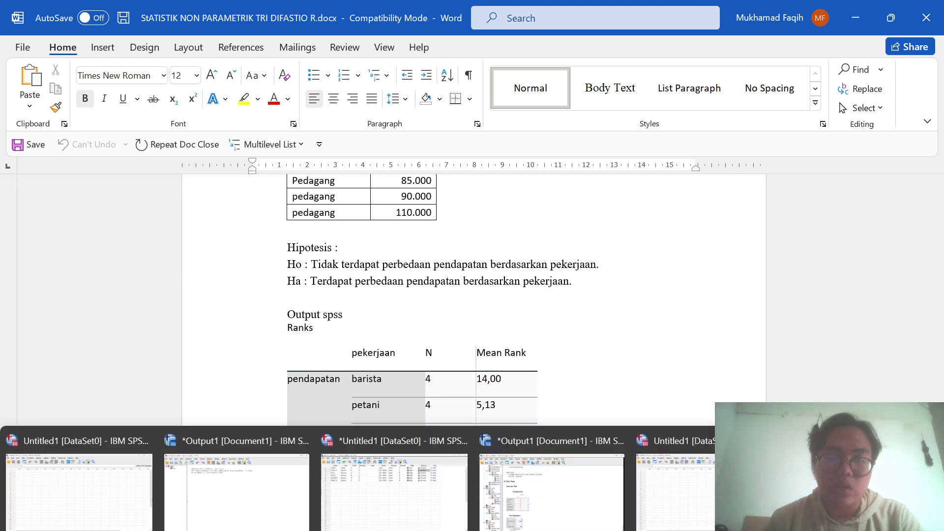
pyautogui.press('super+Tab')
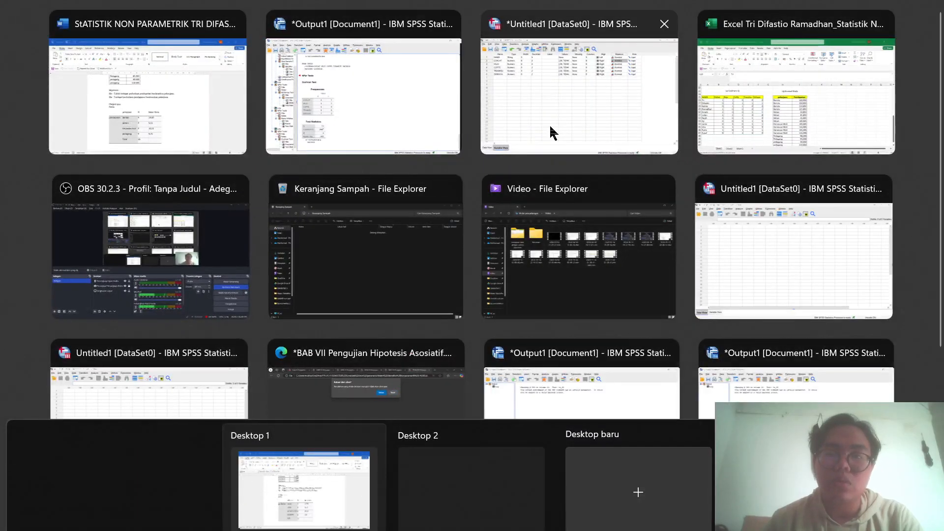
pyautogui.click(551, 132)
pyautogui.click(30, 524)
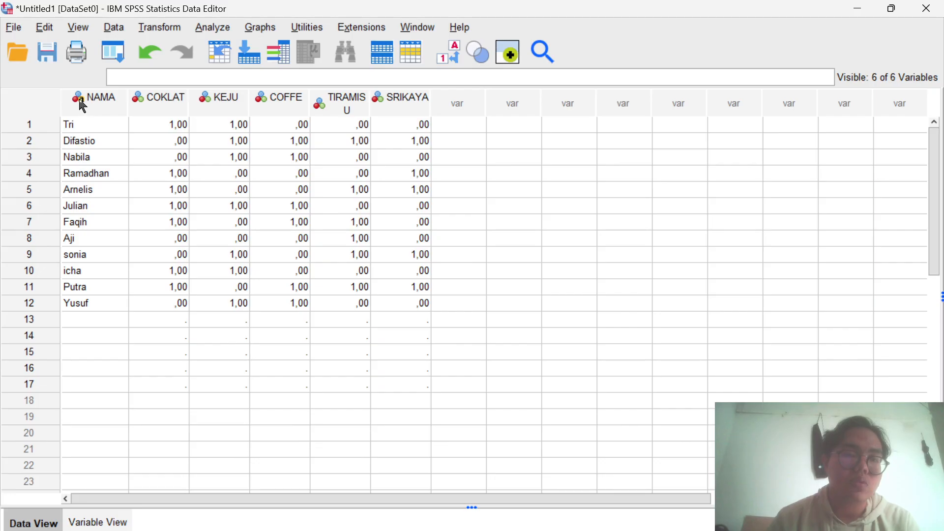
pyautogui.moveTo(82, 104); pyautogui.dragTo(398, 122)
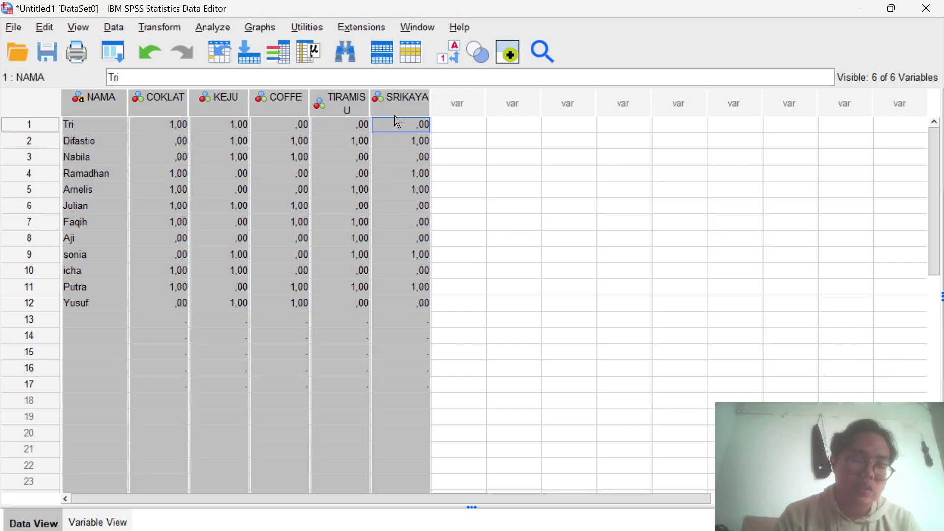
pyautogui.press('Delete')
pyautogui.click(126, 229)
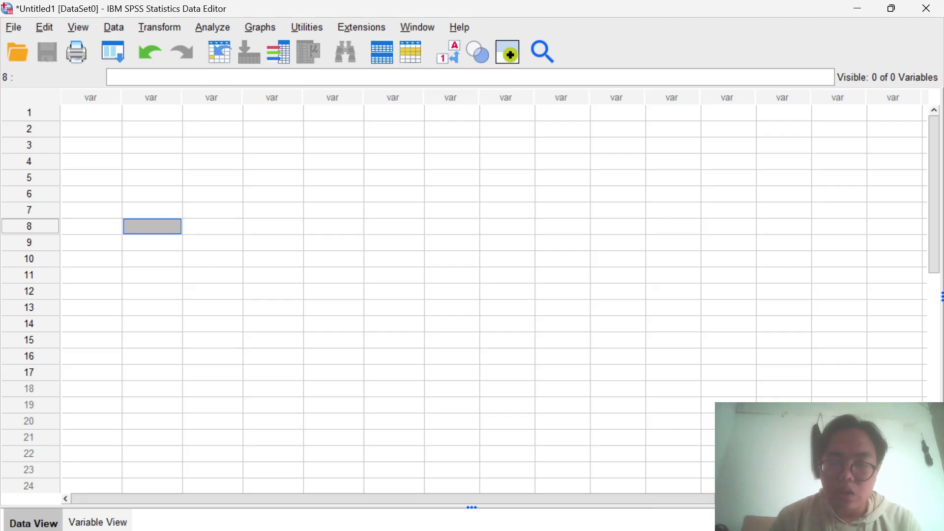
# - Switch to the Excel workbook and copy the Uji Kruskall Walls data in H26:I41 without its headers
pyautogui.moveTo(537, 526)
pyautogui.click(541, 510)
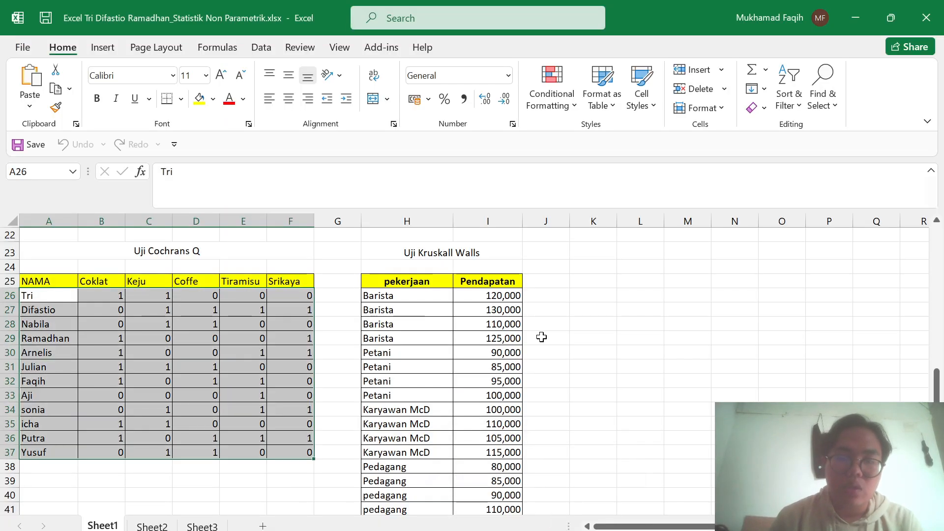
pyautogui.scroll(-1, 541, 337)
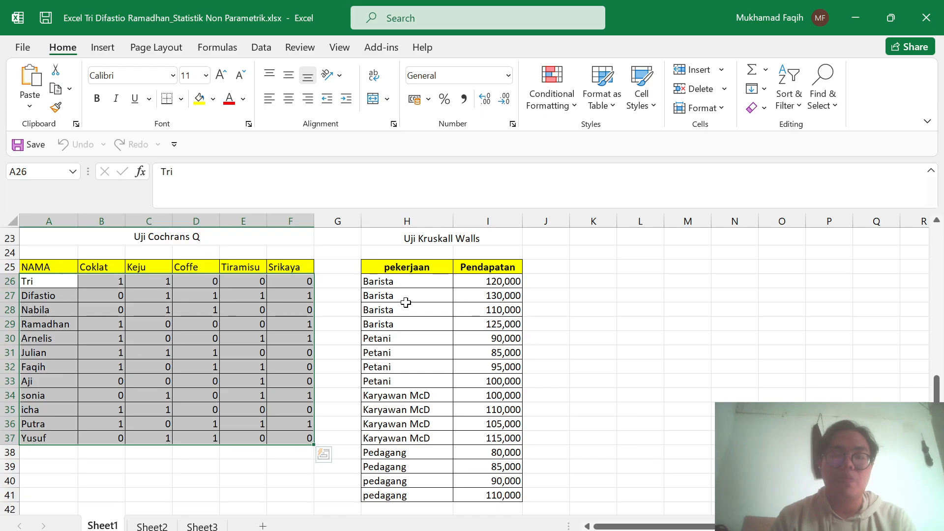
pyautogui.moveTo(396, 281); pyautogui.dragTo(507, 504)
pyautogui.hotkey('ctrl', 'c')
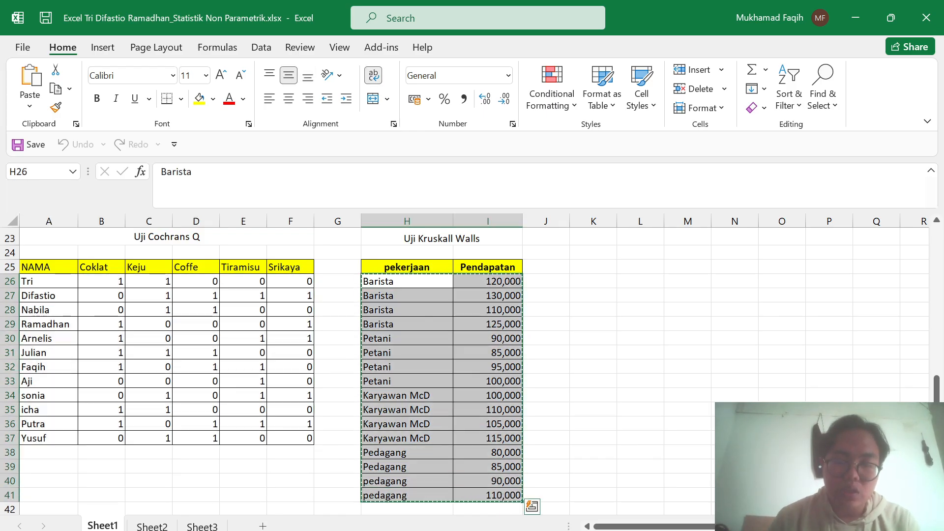
# - Switch back to the SPSS Data Editor and paste the copied data starting at row 1 of the first column
pyautogui.press('super+Tab')
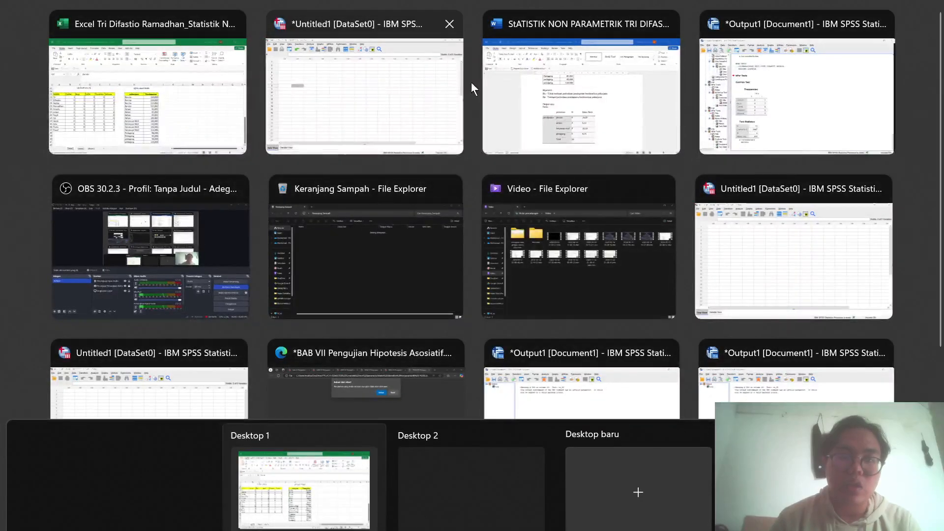
pyautogui.click(416, 87)
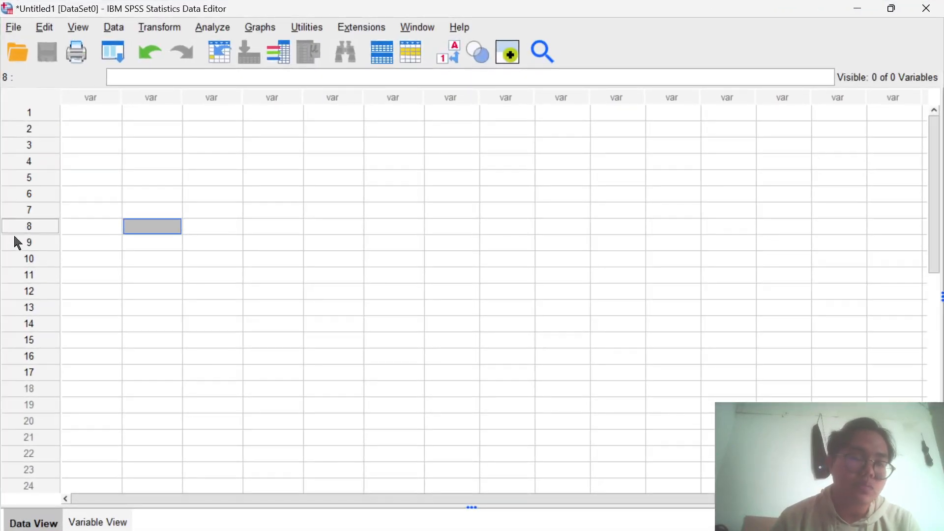
pyautogui.click(112, 114)
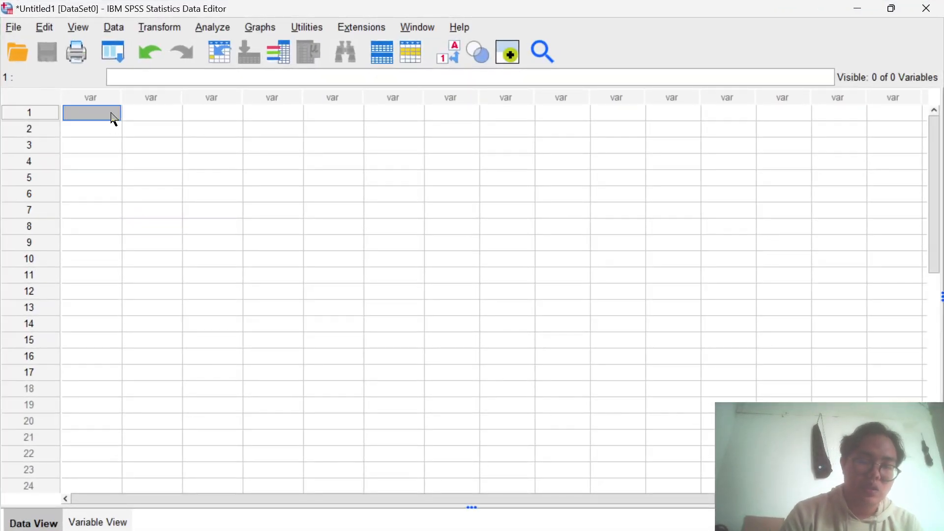
pyautogui.hotkey('ctrl', 'v')
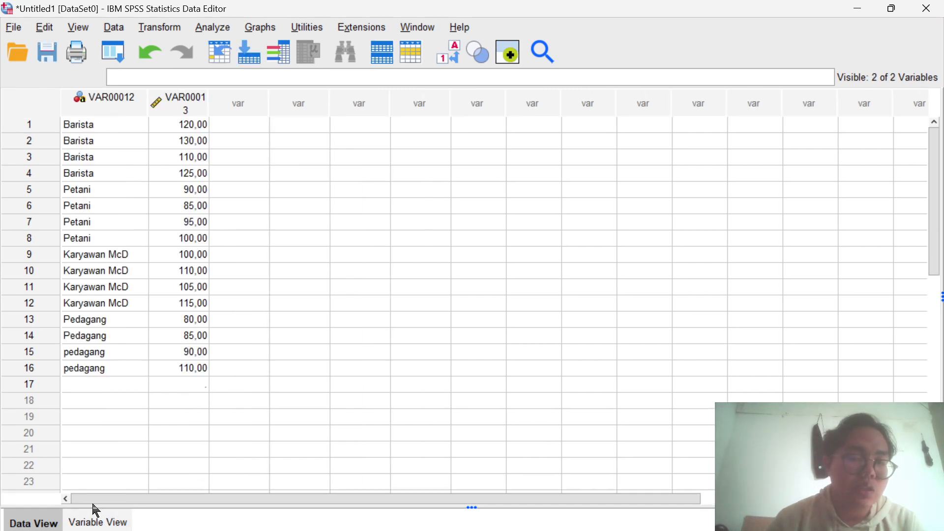
# - Rename the second variable, which holds the income figures, as PENDAPATAN
pyautogui.click(98, 522)
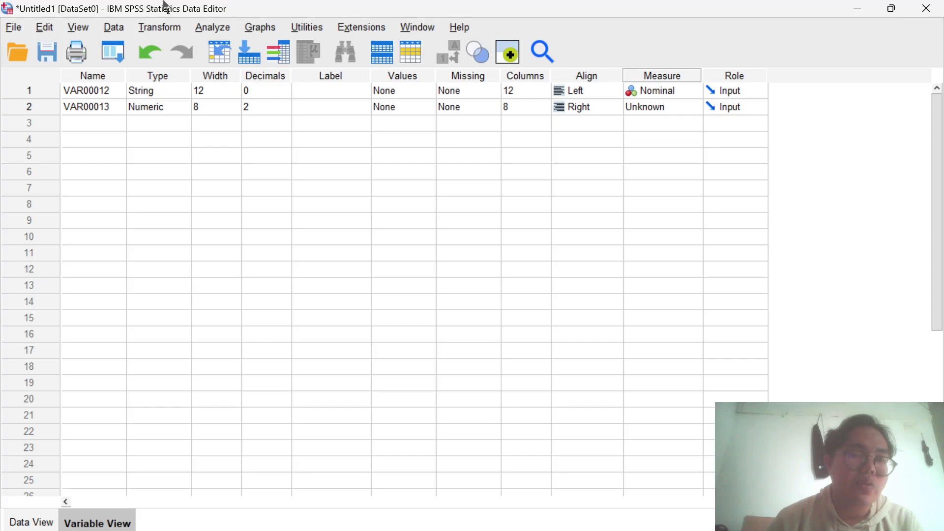
pyautogui.doubleClick(113, 103)
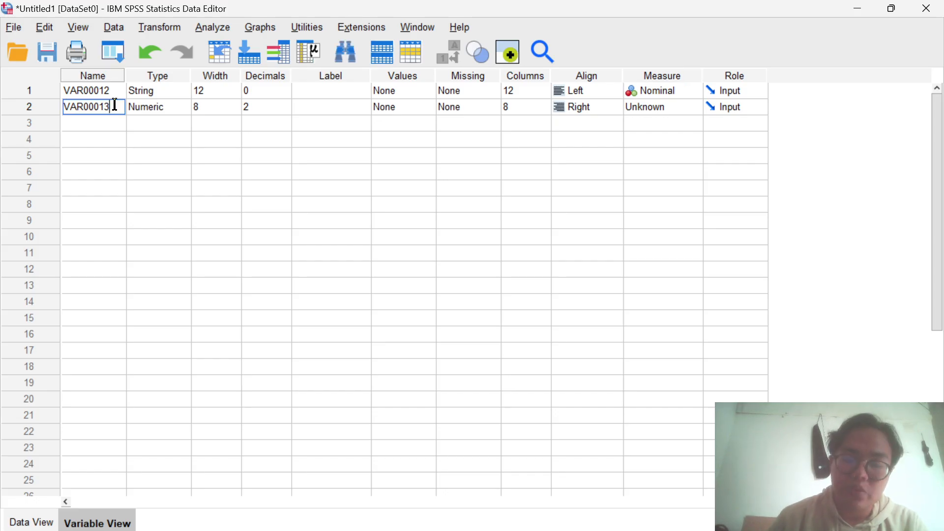
pyautogui.press('BackSpace')
pyautogui.press('BackSpace')
pyautogui.press('BackSpace')
pyautogui.press('BackSpace')
pyautogui.press('BackSpace')
pyautogui.press('BackSpace')
pyautogui.press('BackSpace')
pyautogui.press('BackSpace')
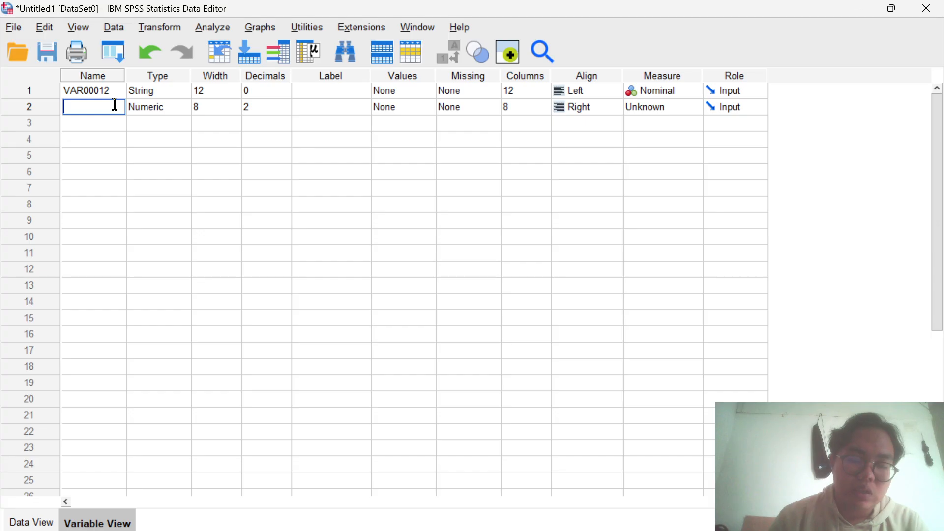
pyautogui.write('PEND')
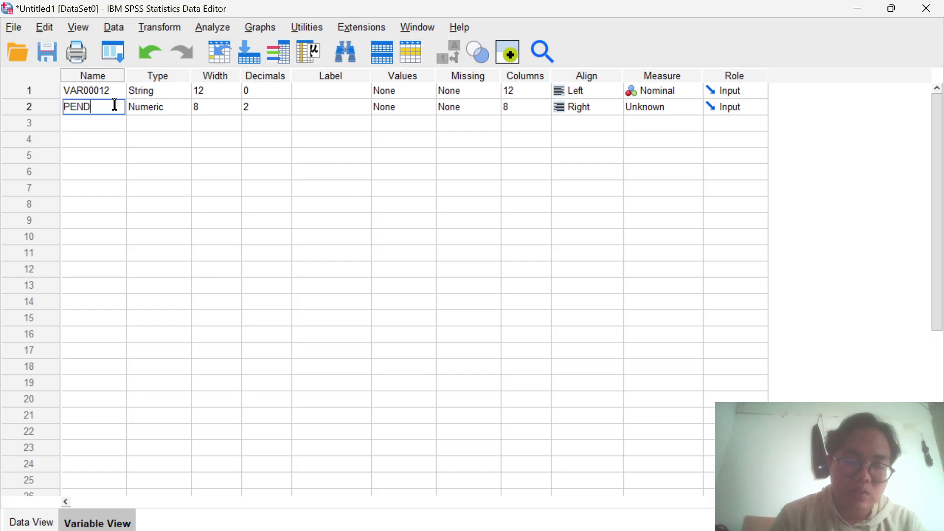
pyautogui.press('capslock')
pyautogui.write('p')
pyautogui.press('capslock')
pyautogui.write('T')
pyautogui.press('capslock')
pyautogui.press('BackSpace')
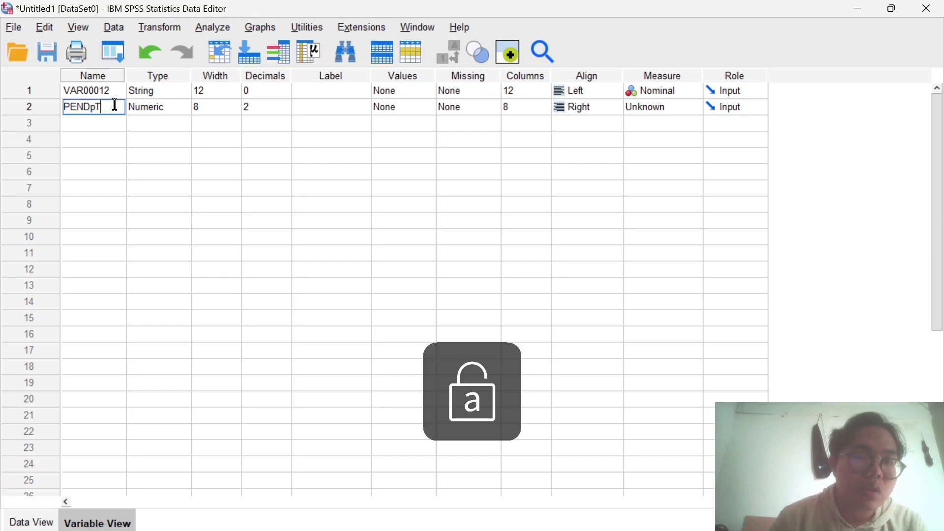
pyautogui.press('BackSpace')
pyautogui.press('capslock')
pyautogui.write('A')
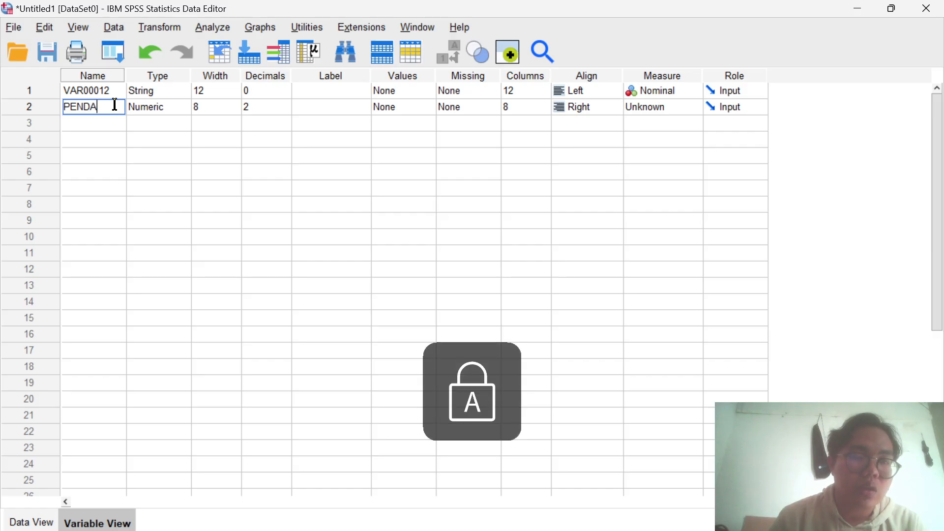
pyautogui.write('PATAN')
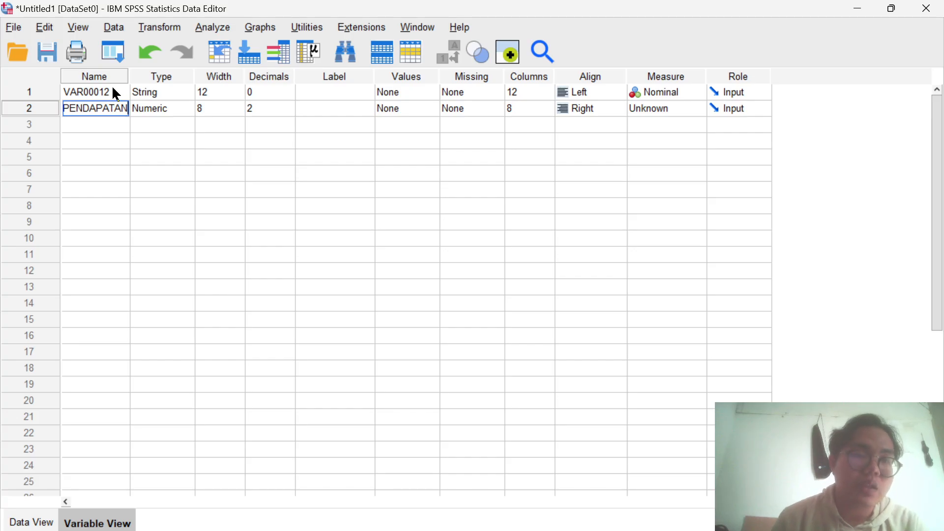
# - Rename the first variable, which holds the occupations, as PEKERJAAN
pyautogui.click(113, 90)
pyautogui.press('BackSpace')
pyautogui.press('BackSpace')
pyautogui.press('BackSpace')
pyautogui.press('BackSpace')
pyautogui.press('BackSpace')
pyautogui.press('BackSpace')
pyautogui.press('BackSpace')
pyautogui.press('BackSpace')
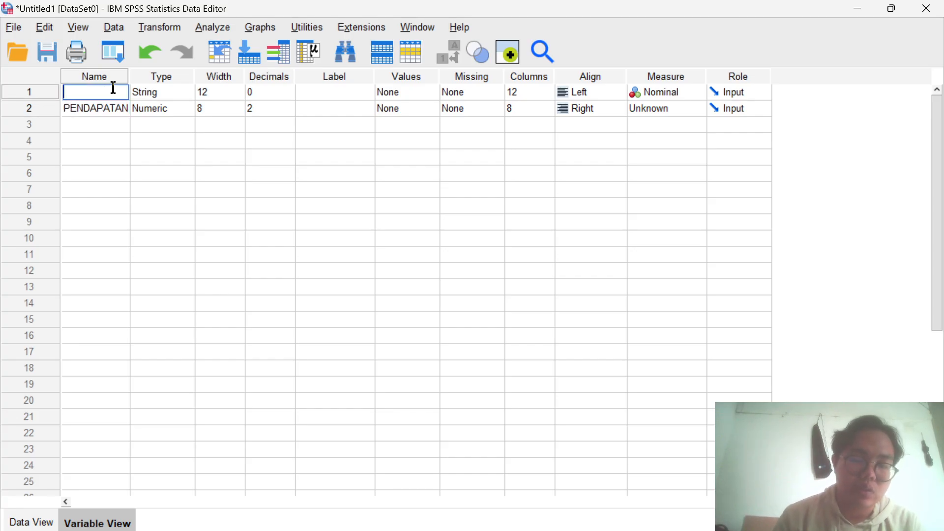
pyautogui.write('PEKERJAAN')
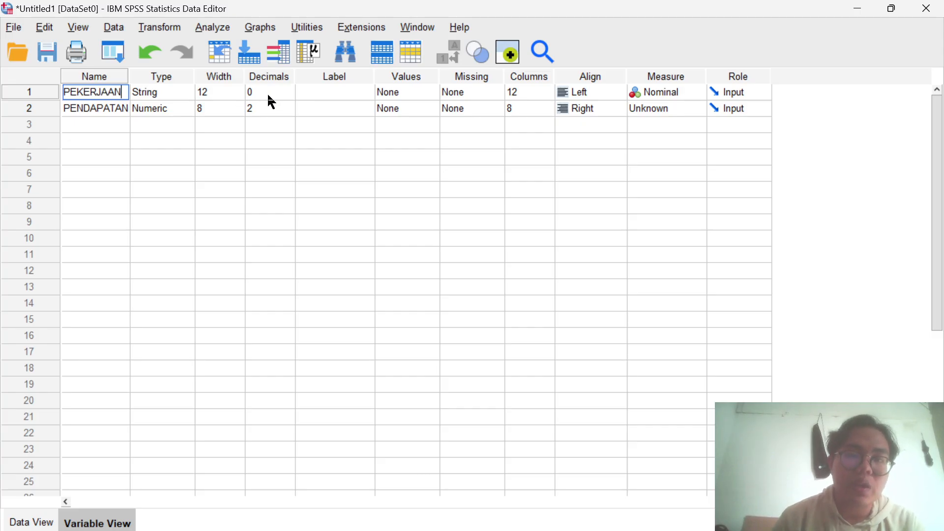
# - Label the first variable PEKERJAAN and the second variable PENDAPATAN / HARI
pyautogui.click(306, 91)
pyautogui.write('PEKERJAAN')
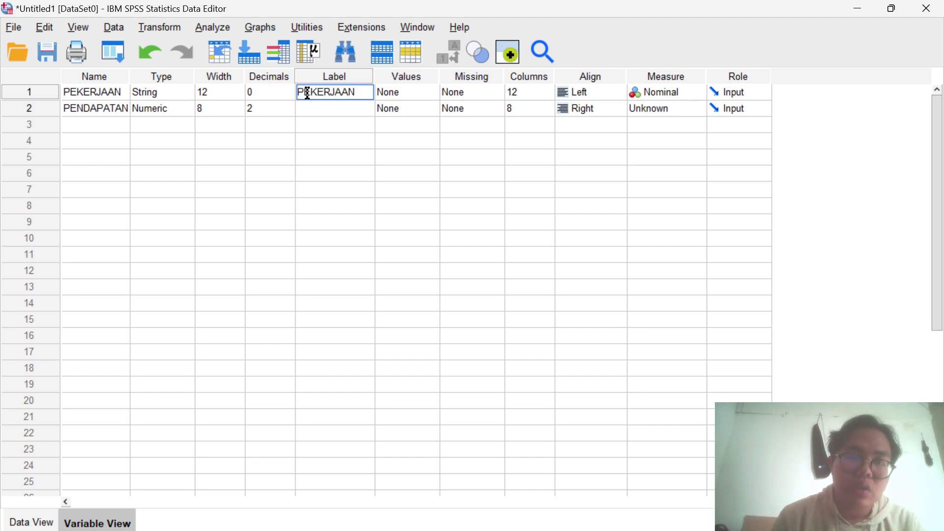
pyautogui.click(317, 106)
pyautogui.write('PE')
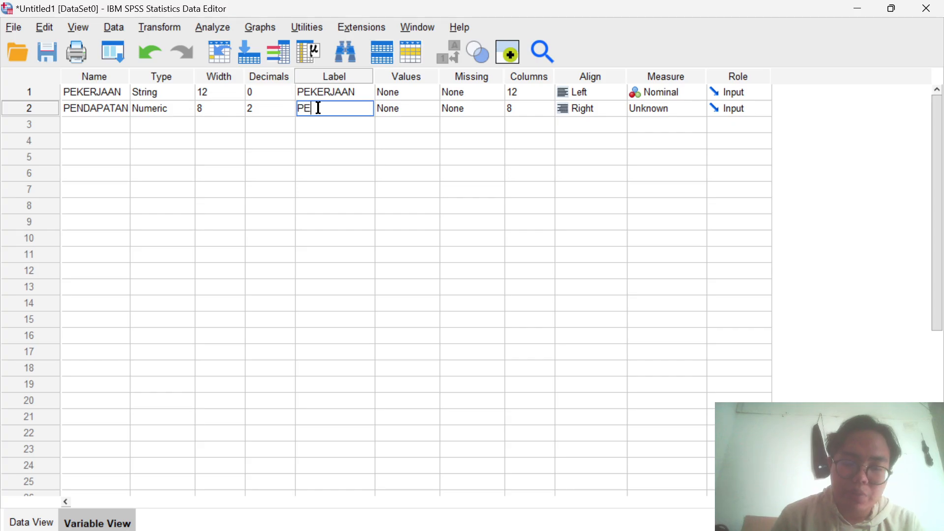
pyautogui.write('NDAPATAN ')
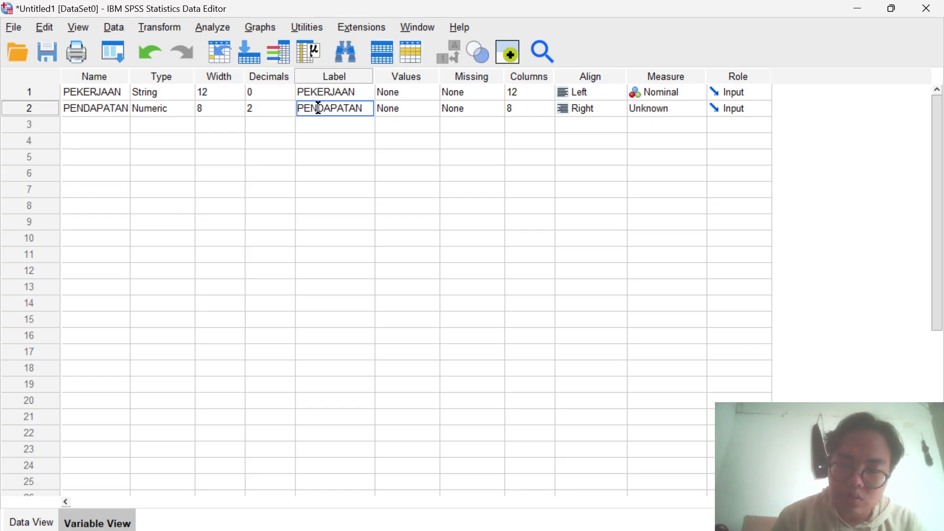
pyautogui.write('/ HARI')
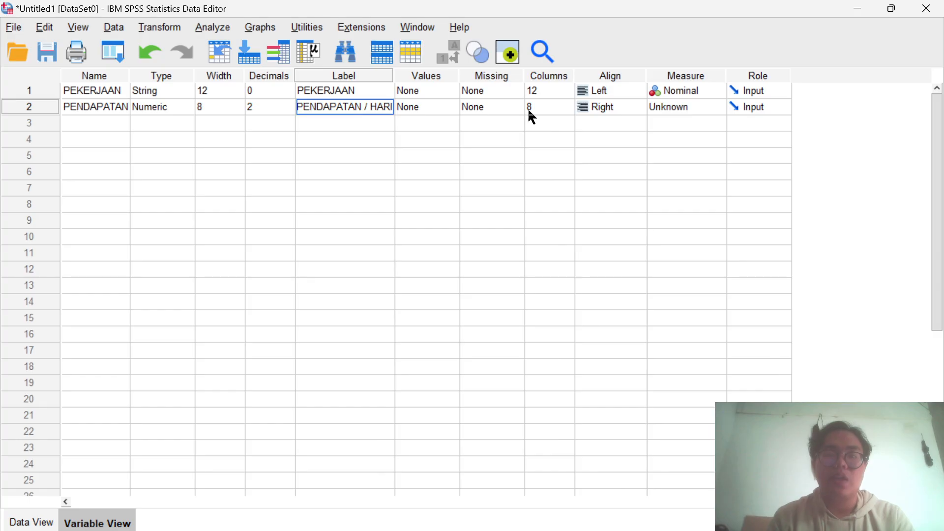
# - Replace the Barista entries in rows 1 to 4 of the PEKERJAAN data column with the code 1
pyautogui.click(505, 92)
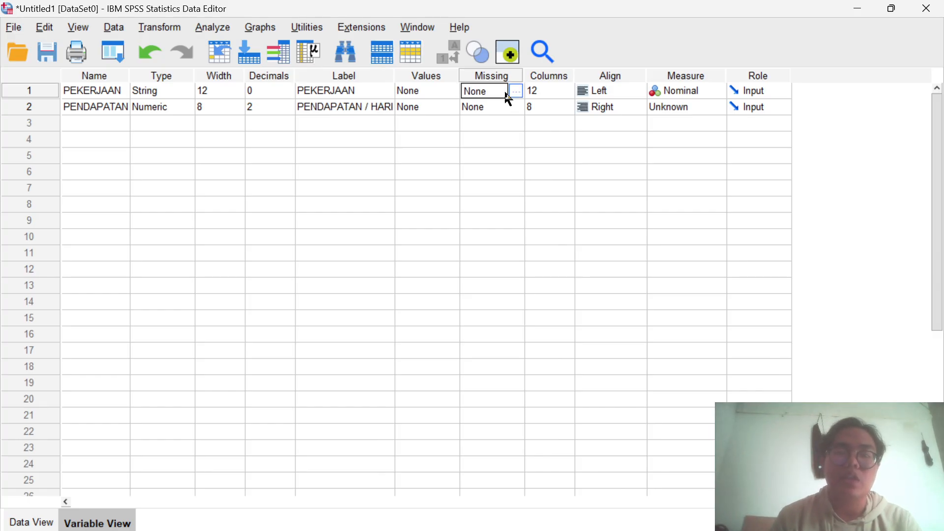
pyautogui.click(172, 95)
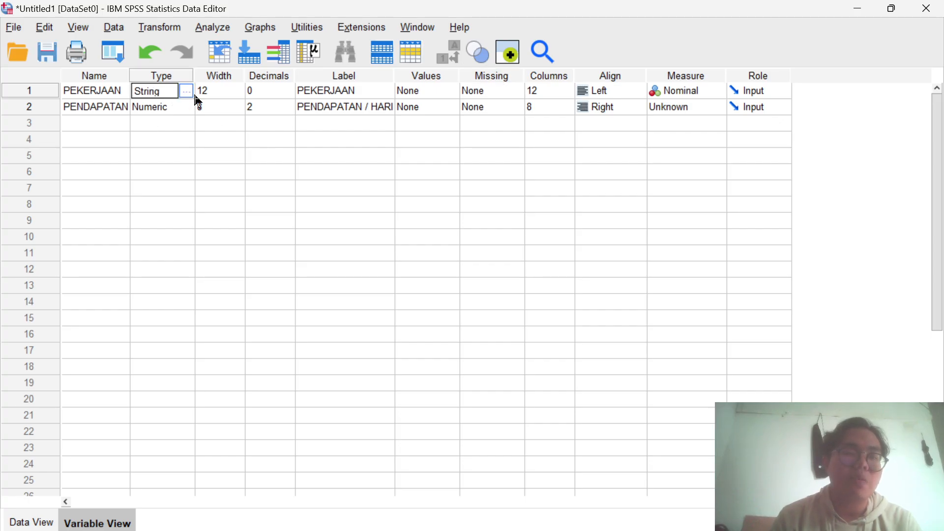
pyautogui.click(49, 522)
pyautogui.click(98, 128)
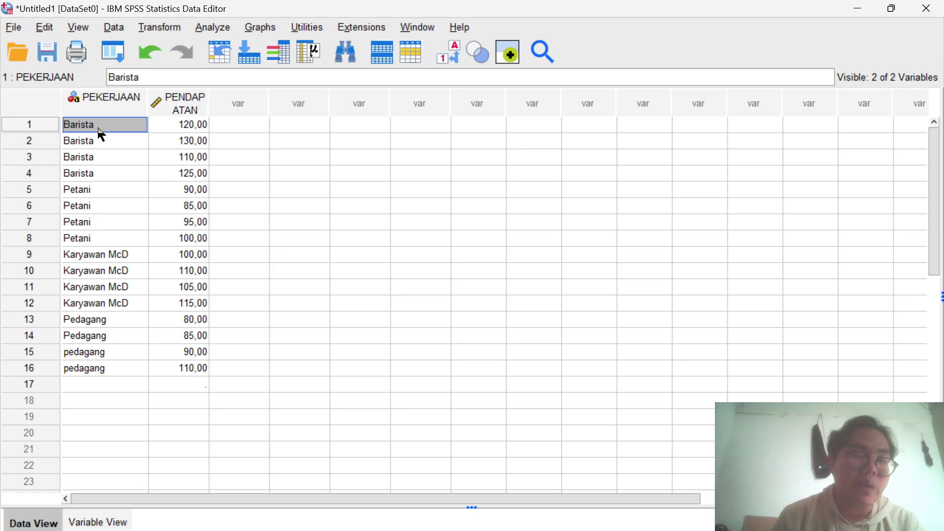
pyautogui.write('1')
pyautogui.press('Return')
pyautogui.write('1')
pyautogui.press('Return')
pyautogui.write('1')
pyautogui.press('Return')
pyautogui.write('1')
# - Replace the Petani entries in rows 5 to 8 of the PEKERJAAN data column with the code 2
pyautogui.press('Return')
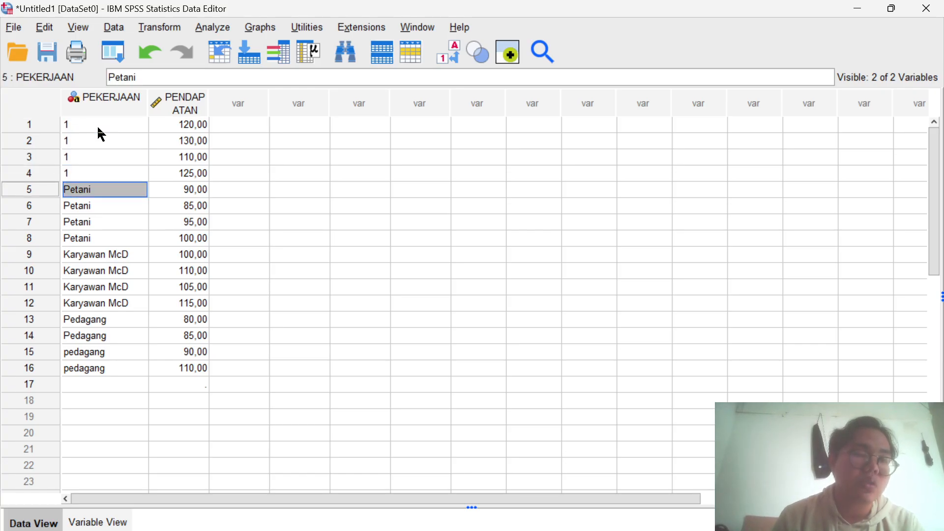
pyautogui.write('2')
pyautogui.press('Return')
pyautogui.write('2')
pyautogui.press('Return')
pyautogui.write('2')
pyautogui.press('Return')
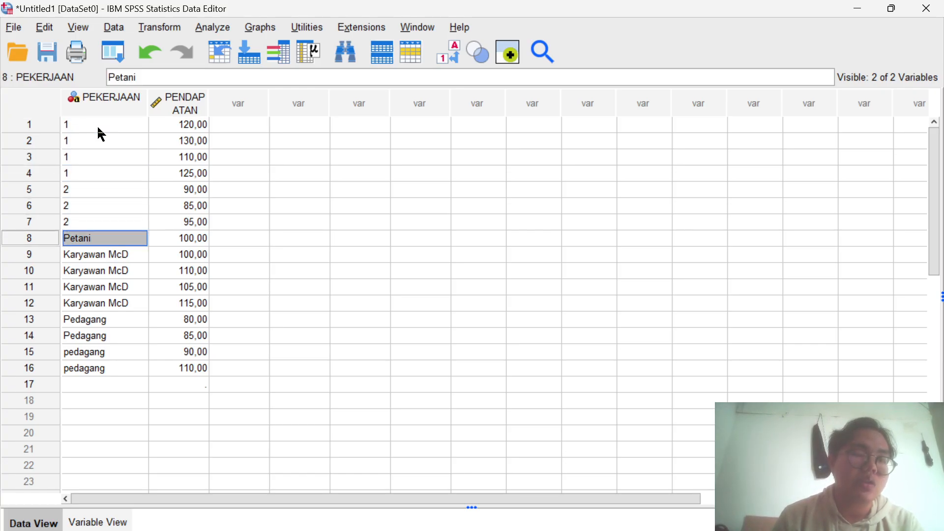
pyautogui.write('2')
# - Replace the Karyawan McD entries in rows 9 to 12 of the PEKERJAAN data column with the code 3
pyautogui.press('Return')
pyautogui.write('3')
pyautogui.press('Return')
pyautogui.write('3')
pyautogui.press('Return')
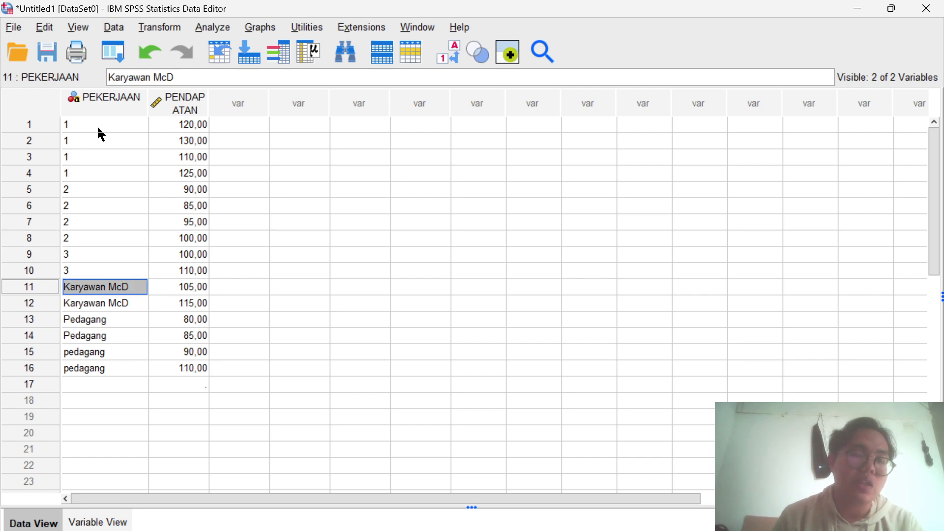
pyautogui.write('3')
pyautogui.press('Return')
pyautogui.write('3')
# - Replace the Pedagang entries in rows 13 to 16 of the PEKERJAAN data column with the code 4
pyautogui.press('Return')
pyautogui.write('4')
pyautogui.press('Return')
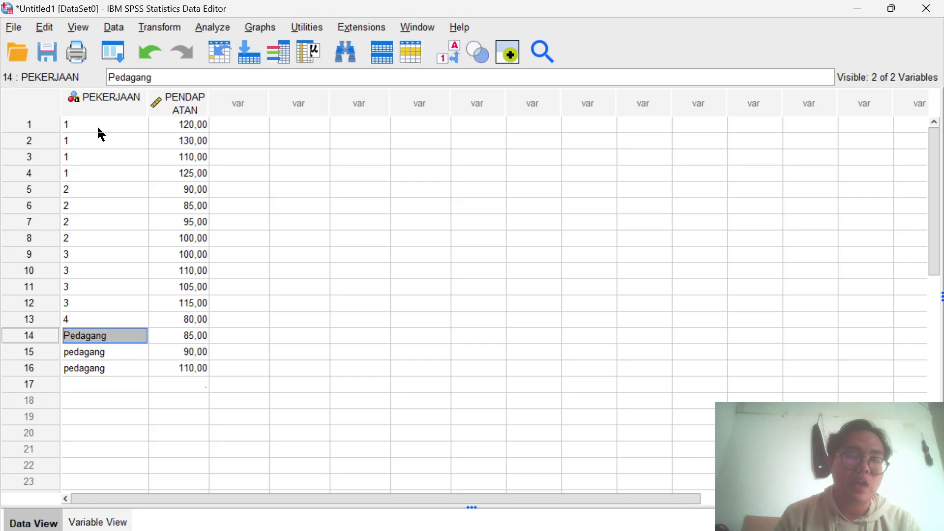
pyautogui.write('4')
pyautogui.press('Return')
pyautogui.write('4')
pyautogui.press('Return')
pyautogui.write('4')
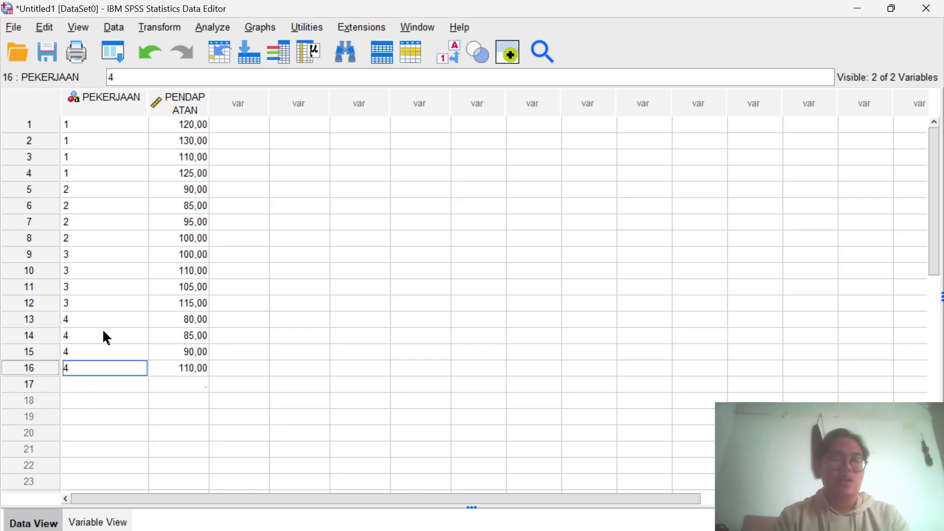
# - Change the variable type of PEKERJAAN to Numeric in the variable definitions
pyautogui.click(98, 523)
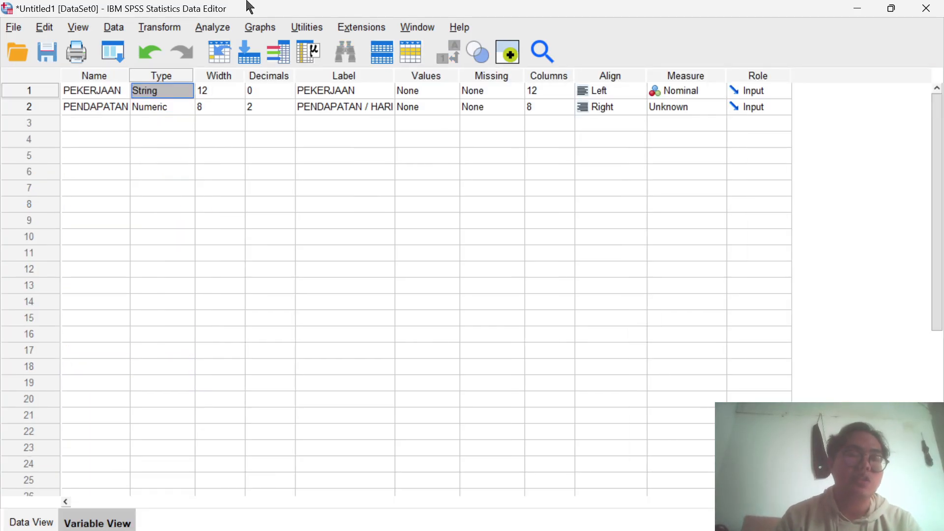
pyautogui.click(187, 94)
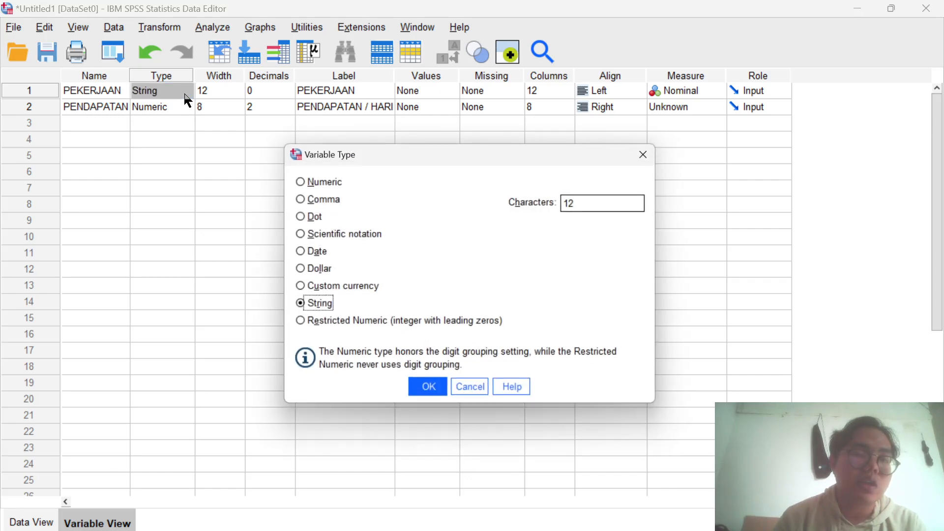
pyautogui.click(298, 181)
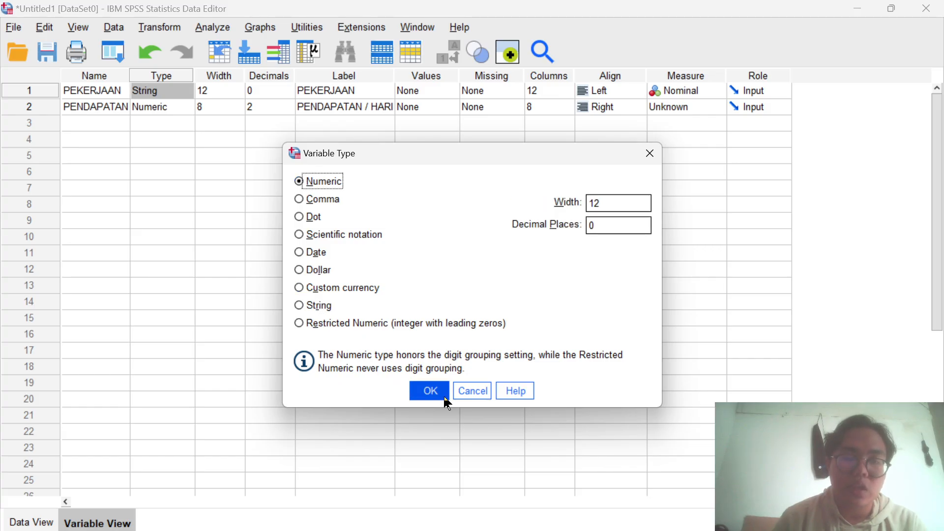
pyautogui.click(429, 391)
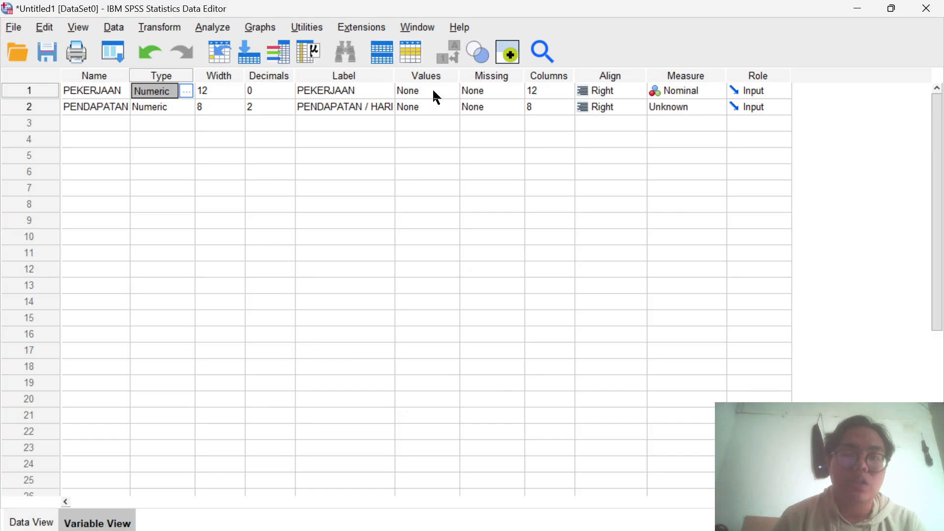
# - Define value labels for PEKERJAAN, adding 1 as BARISTA and 2 as PETANI
pyautogui.click(449, 90)
pyautogui.click(451, 90)
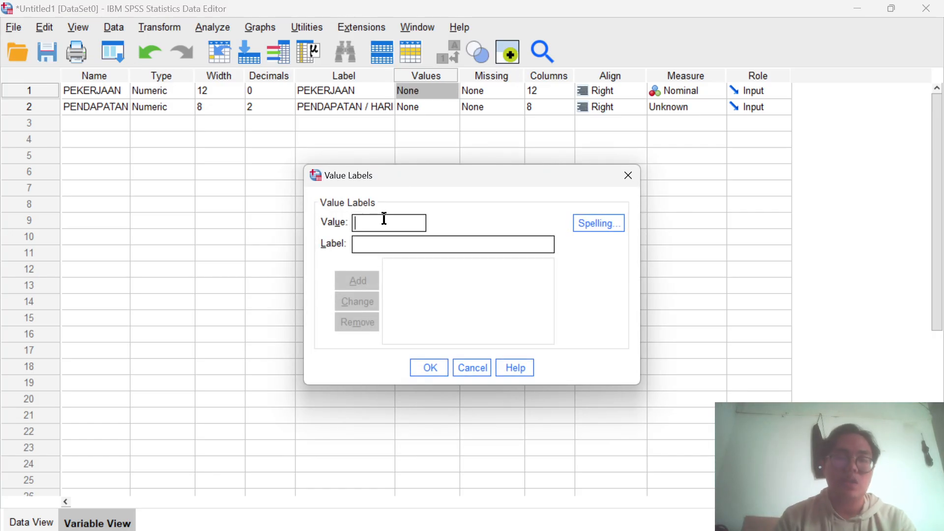
pyautogui.write('1')
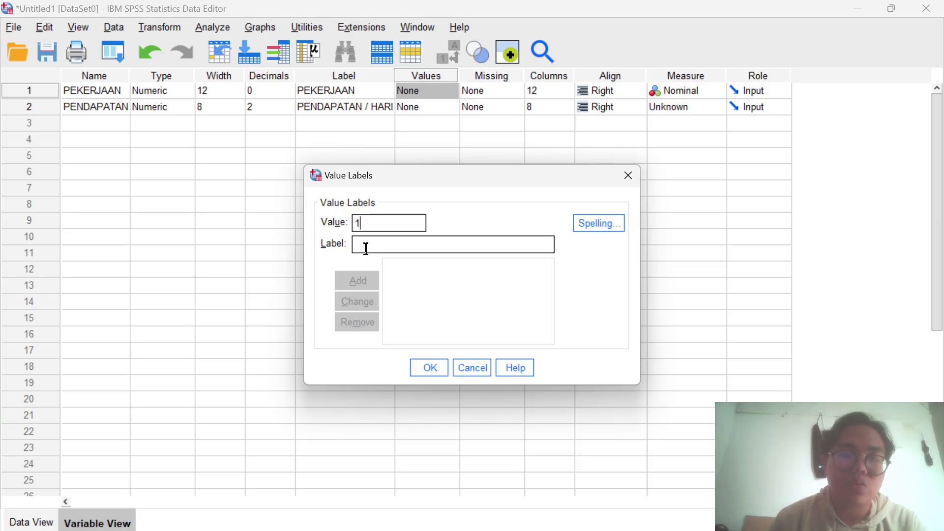
pyautogui.click(365, 248)
pyautogui.write('BARISTA')
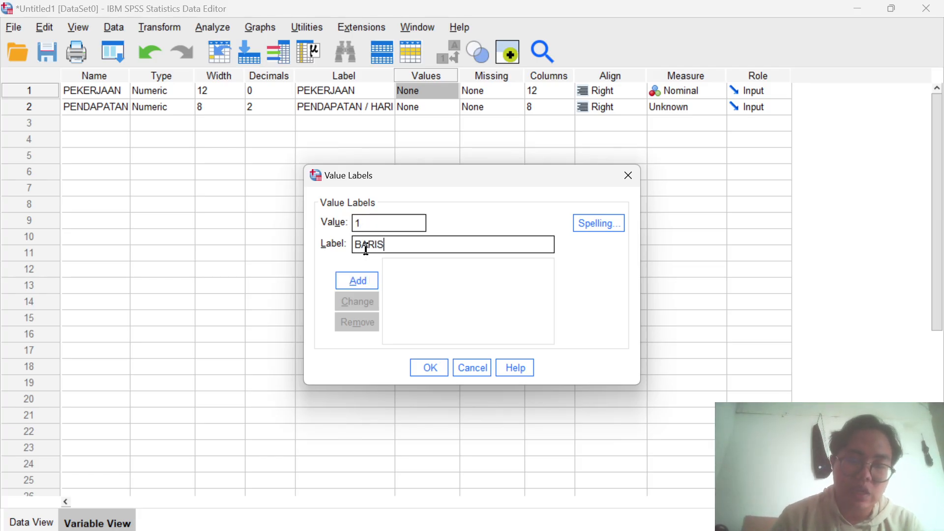
pyautogui.click(360, 289)
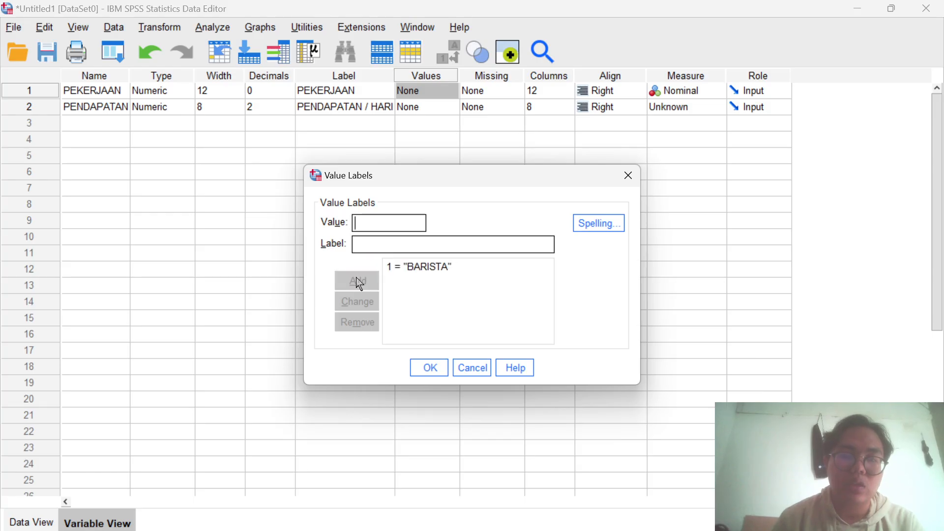
pyautogui.write('2')
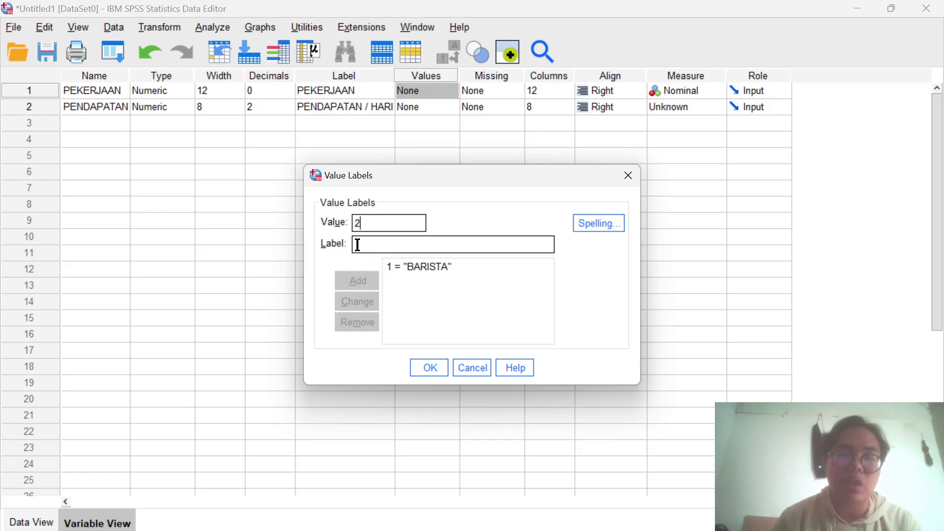
pyautogui.click(358, 245)
pyautogui.write('PETANI')
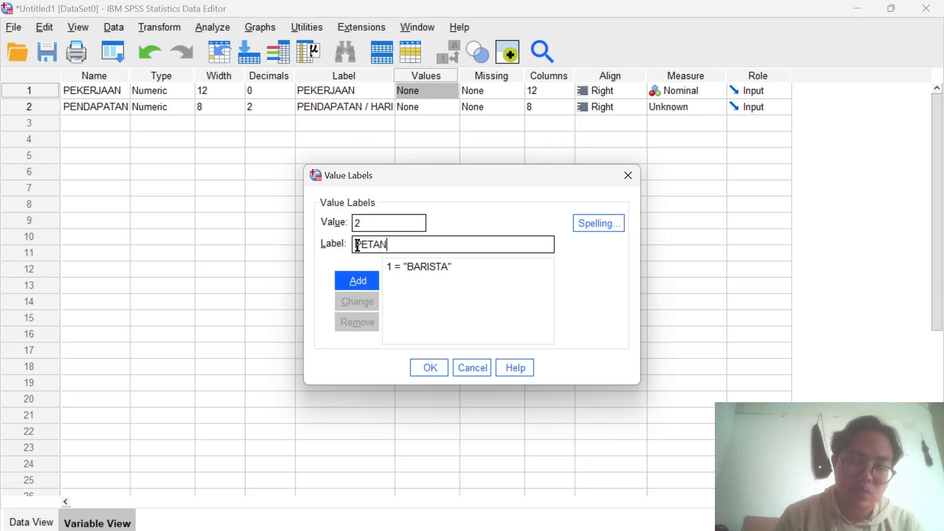
pyautogui.click(366, 285)
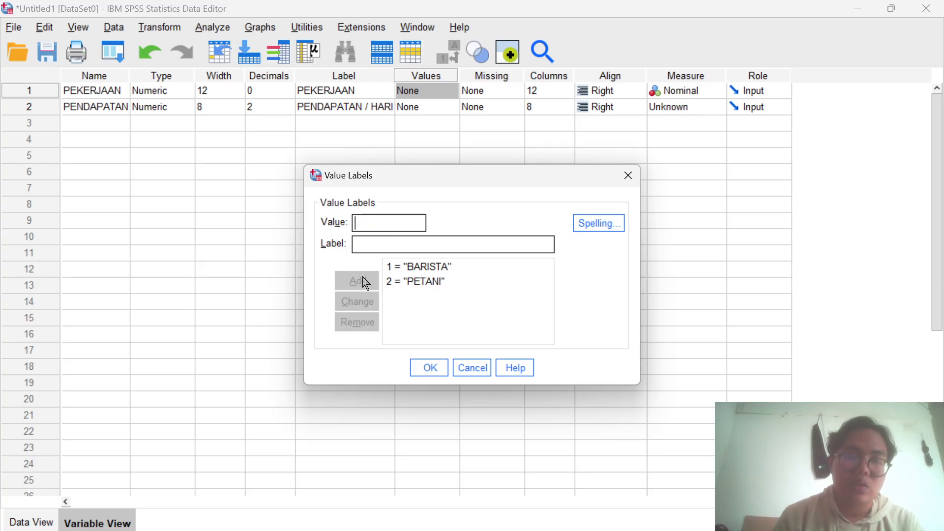
# - Add the PEKERJAAN value labels 3 as KARYAWAN MCD and 4 as PEDAGANG, and apply the value labels
pyautogui.write('3')
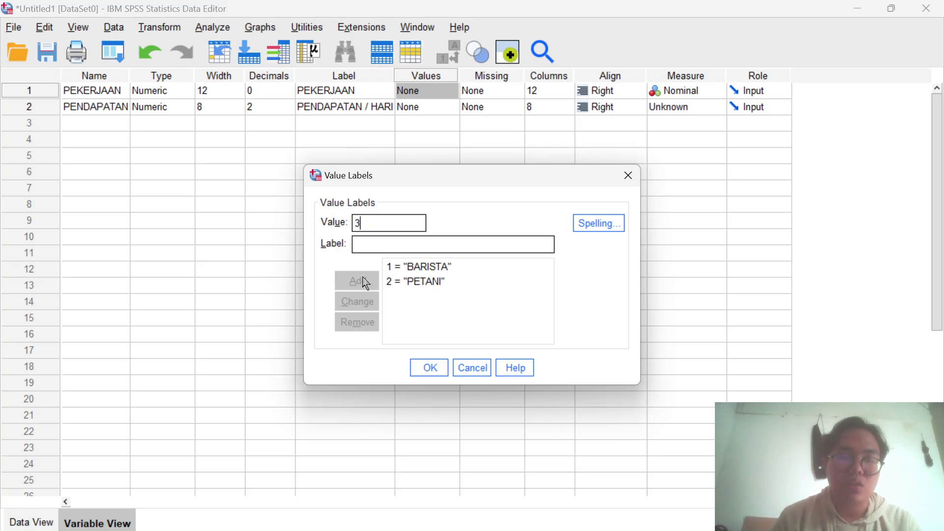
pyautogui.click(354, 245)
pyautogui.write('KAR')
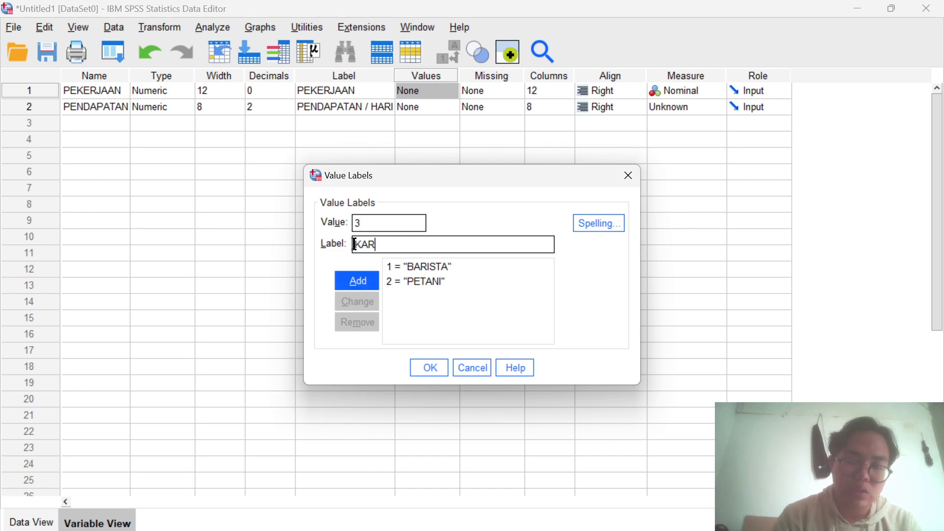
pyautogui.write('YAWAN MCD')
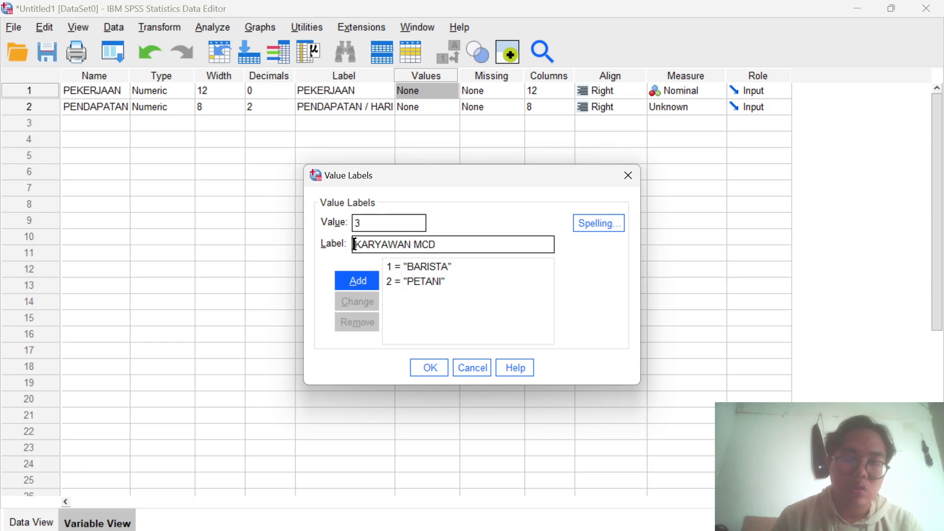
pyautogui.click(366, 288)
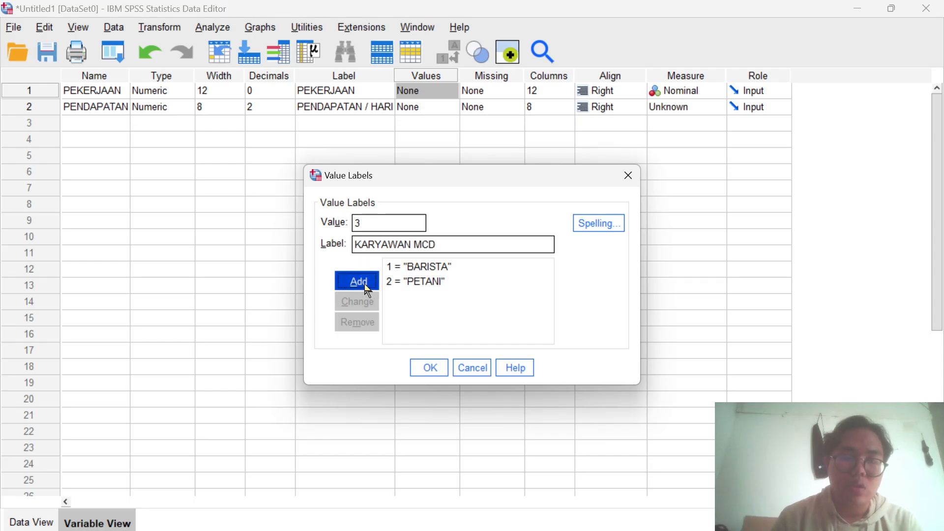
pyautogui.write('4')
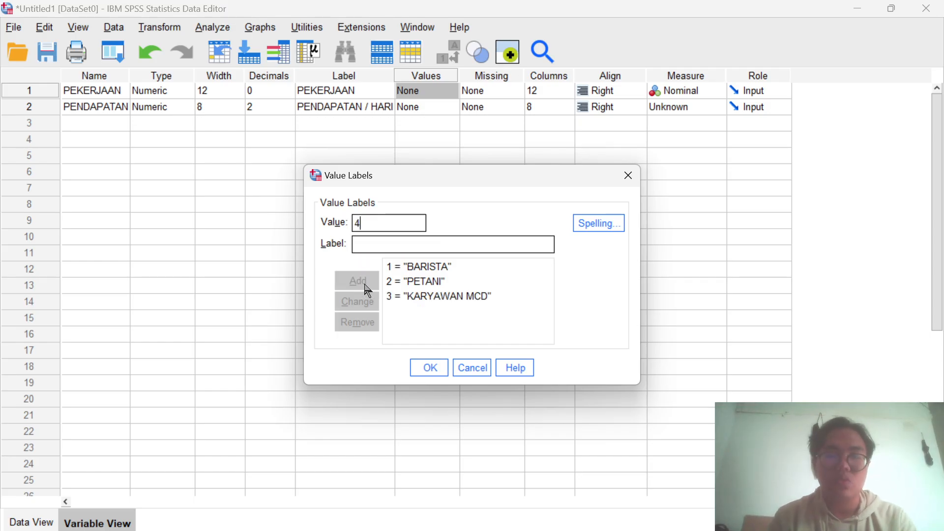
pyautogui.click(360, 248)
pyautogui.write('PEDAGANG')
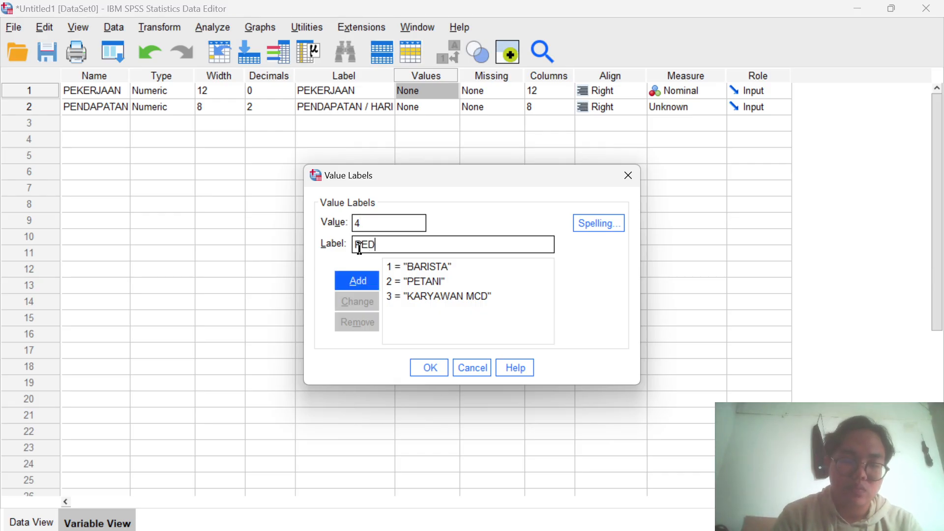
pyautogui.click(366, 287)
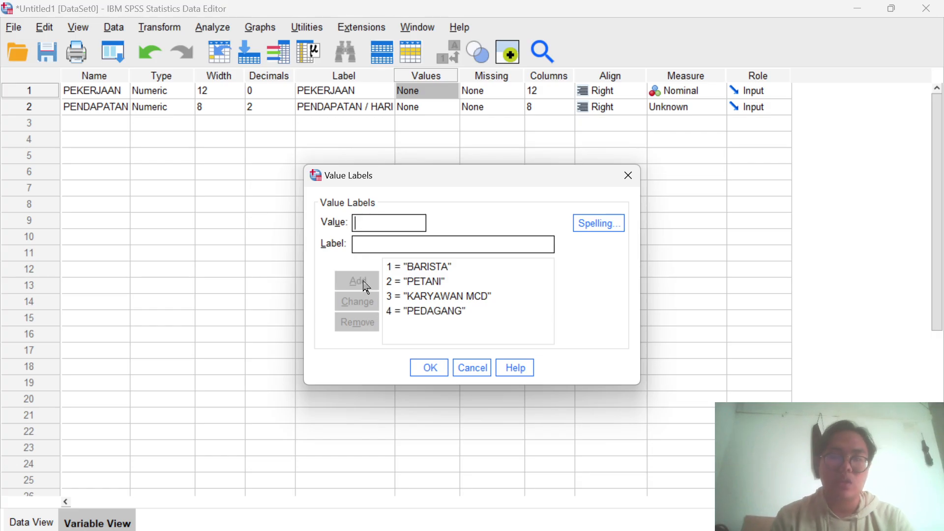
pyautogui.click(430, 370)
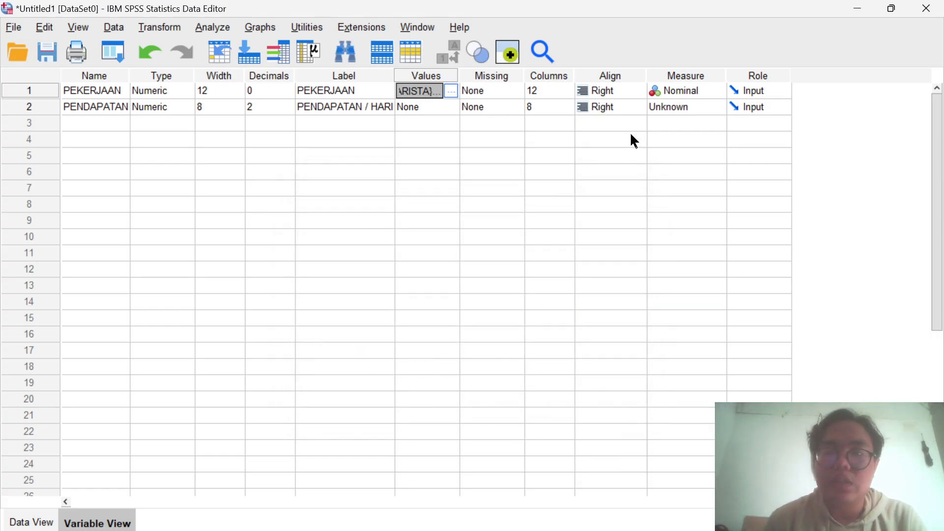
# - Set the measurement level of the PENDAPATAN variable to Scale
pyautogui.click(705, 108)
pyautogui.click(697, 128)
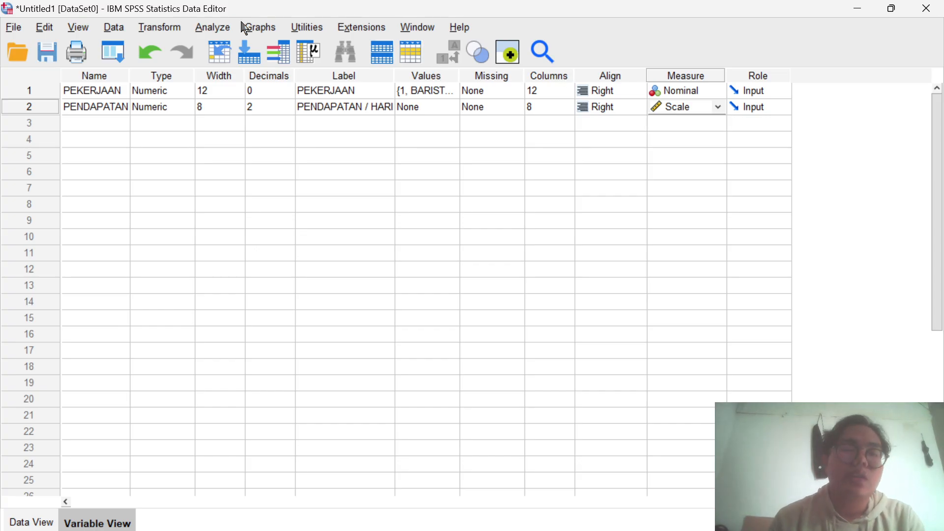
# - Start the legacy nonparametric test for K independent samples with PENDAPATAN / HARI as the test variable
pyautogui.click(220, 29)
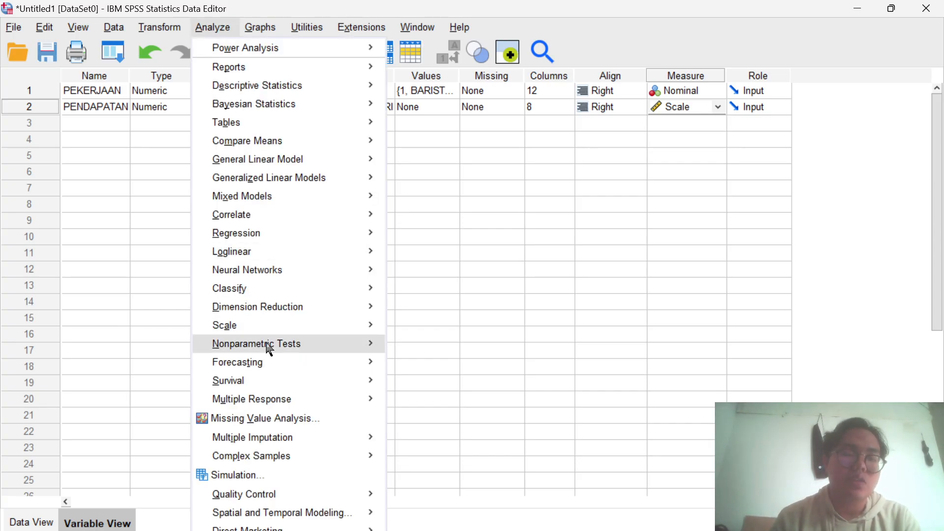
pyautogui.moveTo(270, 347)
pyautogui.moveTo(455, 406)
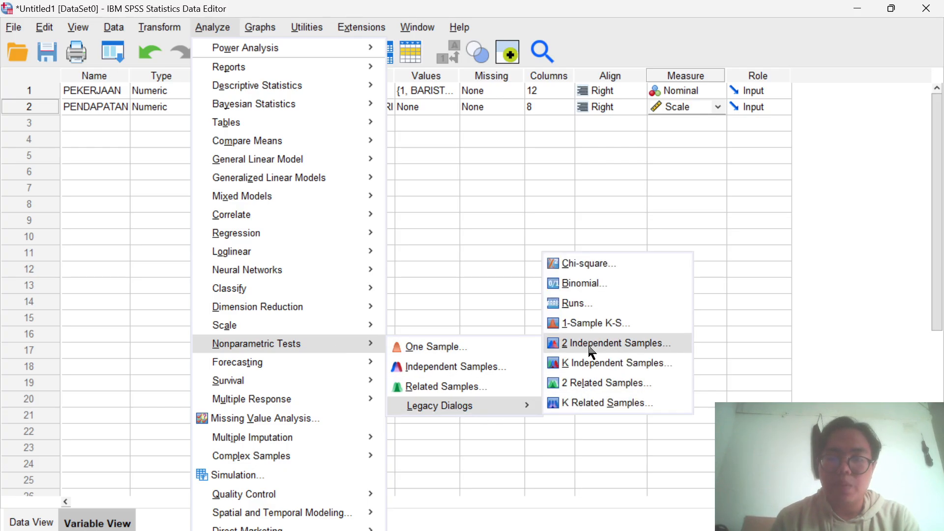
pyautogui.click(597, 364)
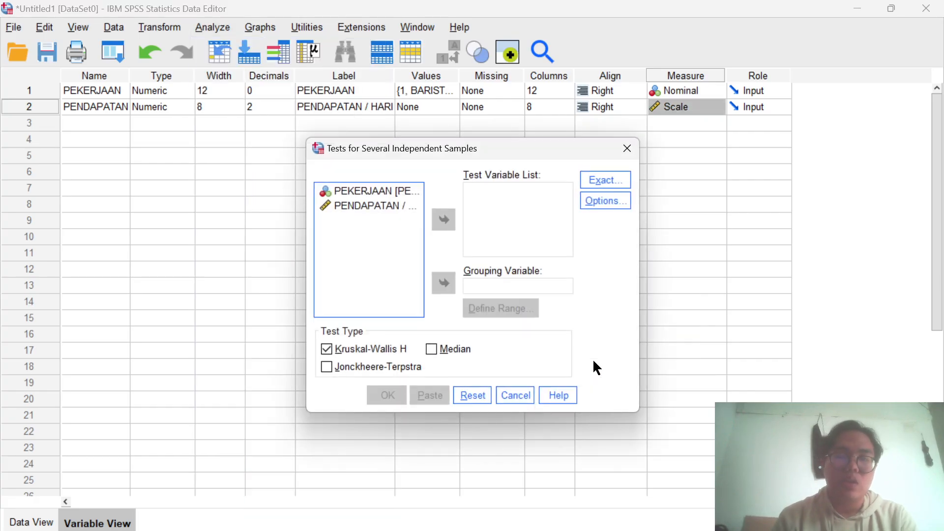
pyautogui.click(396, 210)
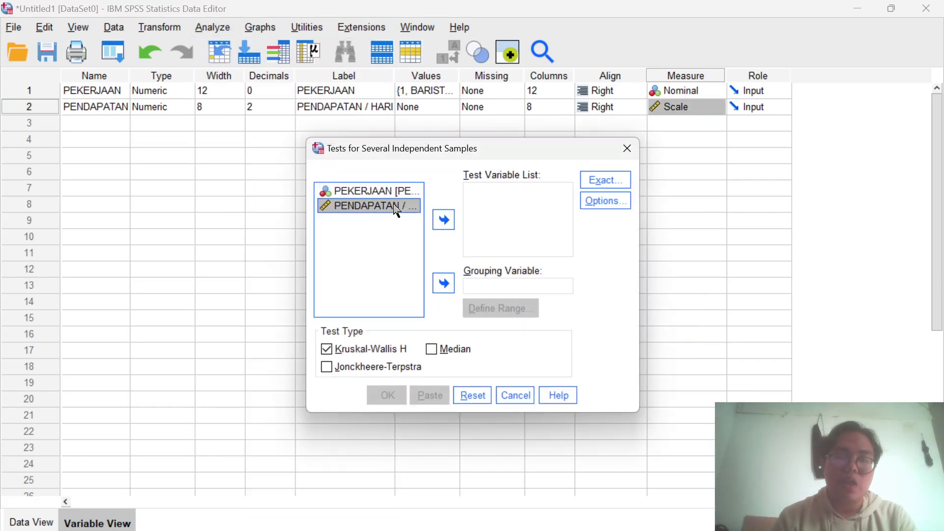
pyautogui.click(451, 223)
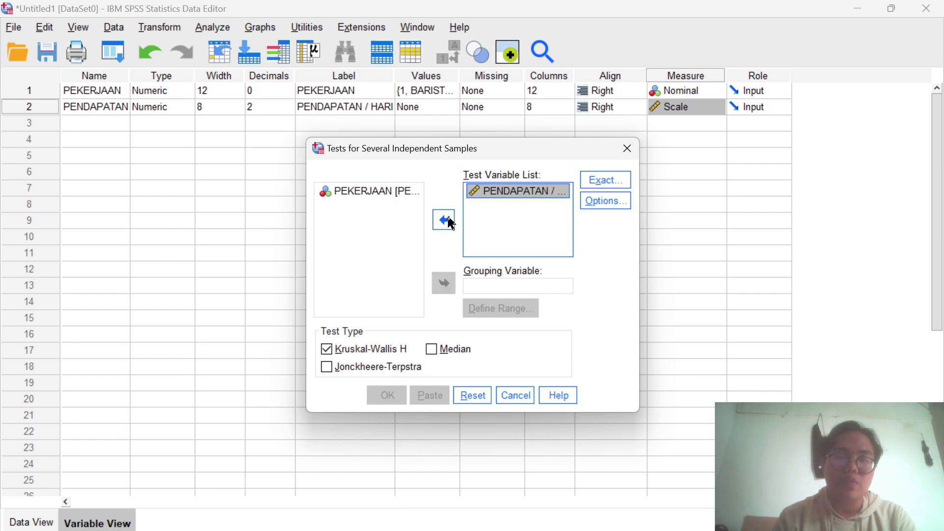
# - Use PEKERJAAN as the grouping variable with a range of 1 to 4 and run the Kruskal-Wallis H test
pyautogui.click(395, 193)
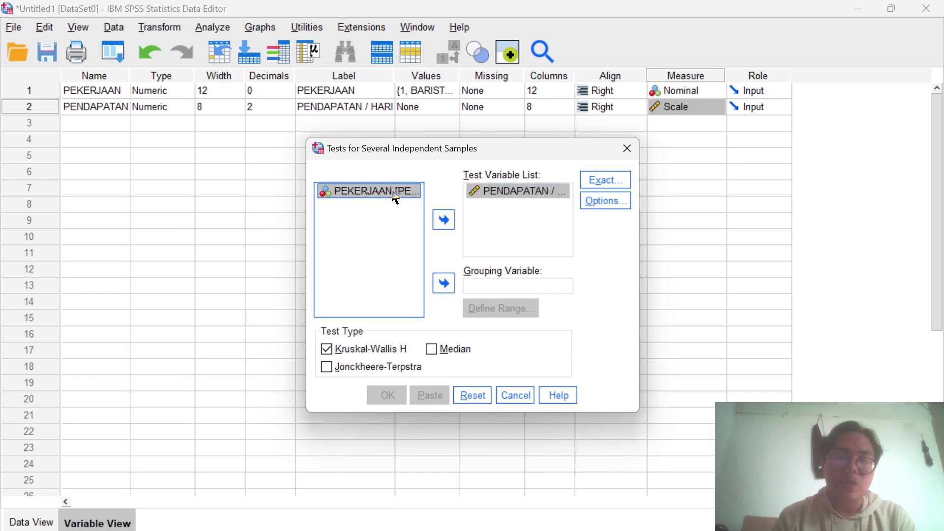
pyautogui.click(452, 289)
pyautogui.click(476, 303)
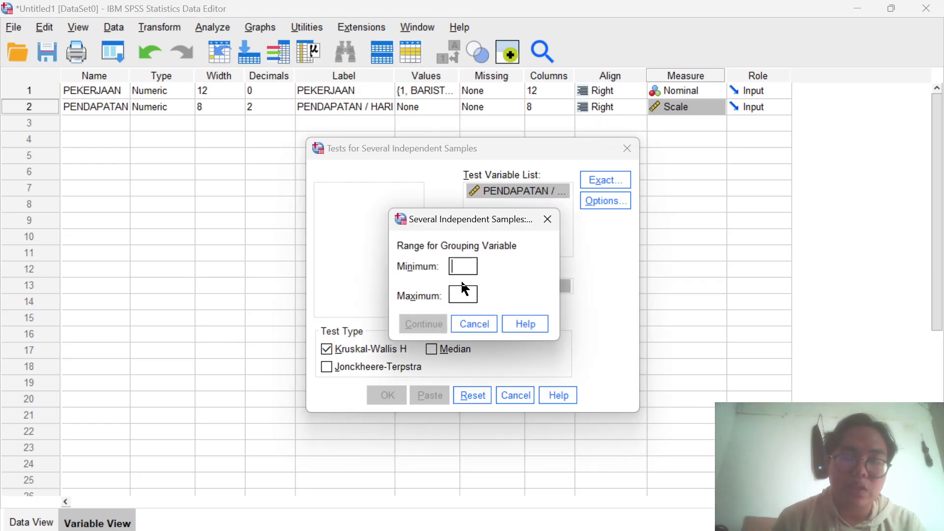
pyautogui.write('1')
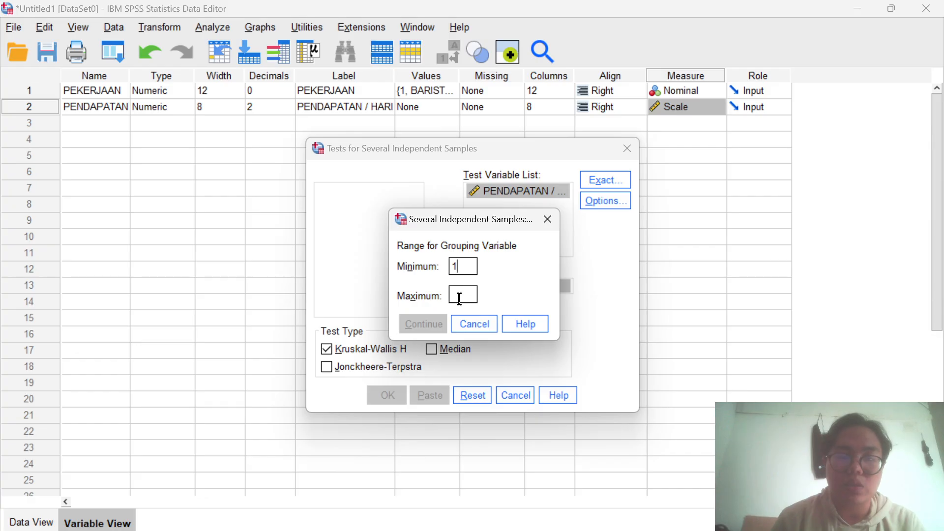
pyautogui.click(459, 296)
pyautogui.write('4')
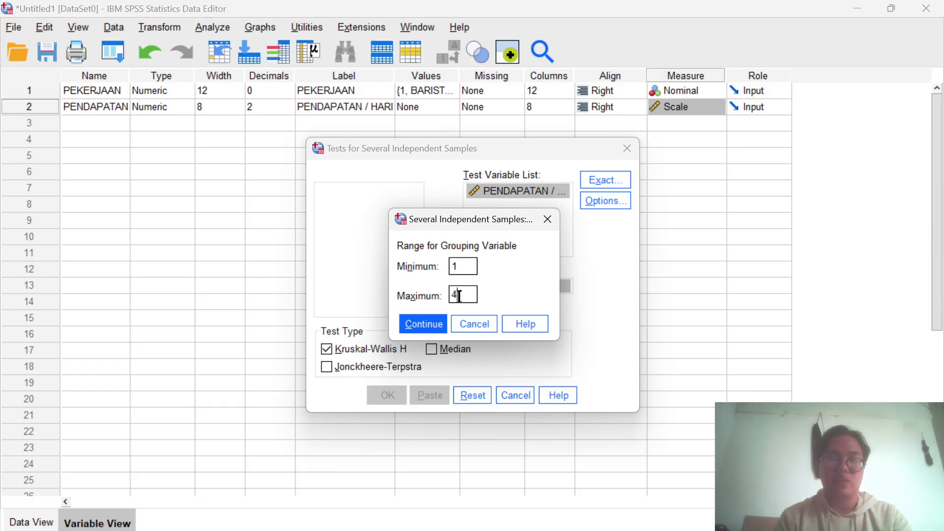
pyautogui.click(421, 326)
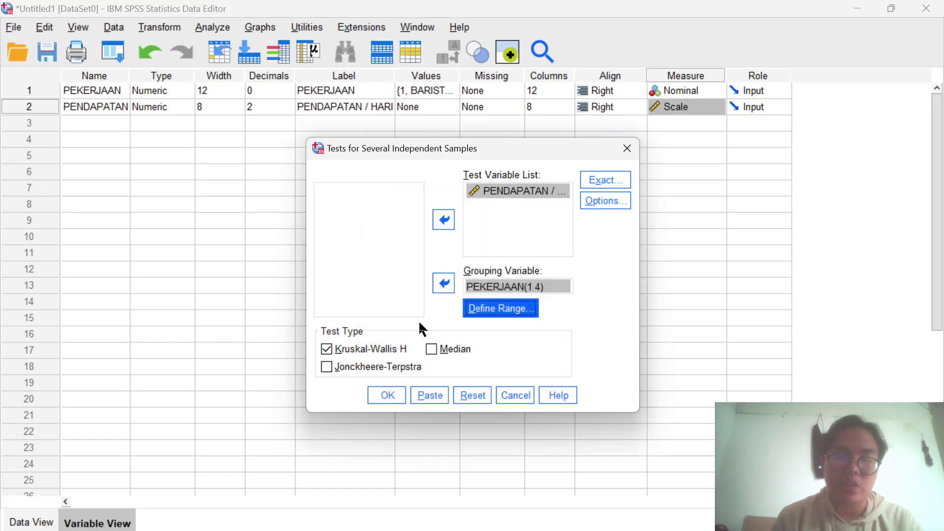
pyautogui.click(383, 397)
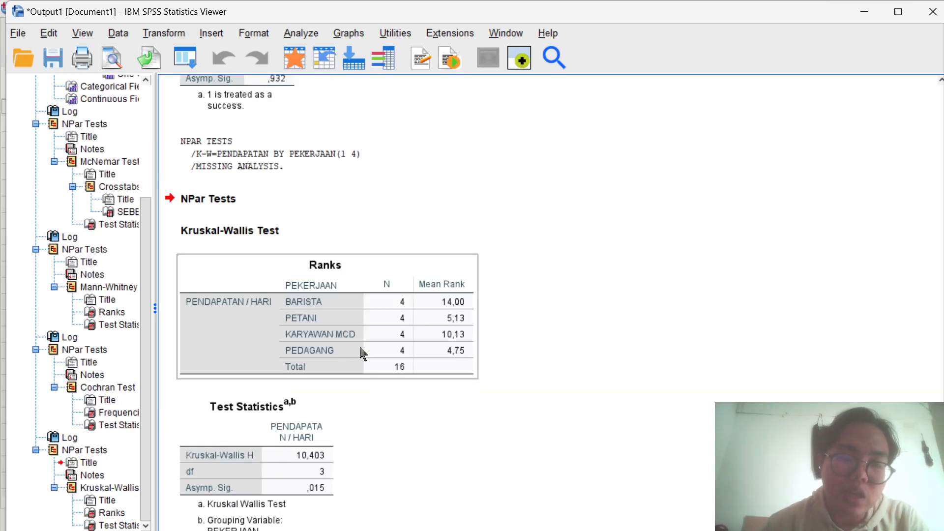
# - Review the Kruskal-Wallis output, then switch to Word and compare it with the document's hypotheses, output tables and written conclusion
pyautogui.scroll(-1, 237, 415)
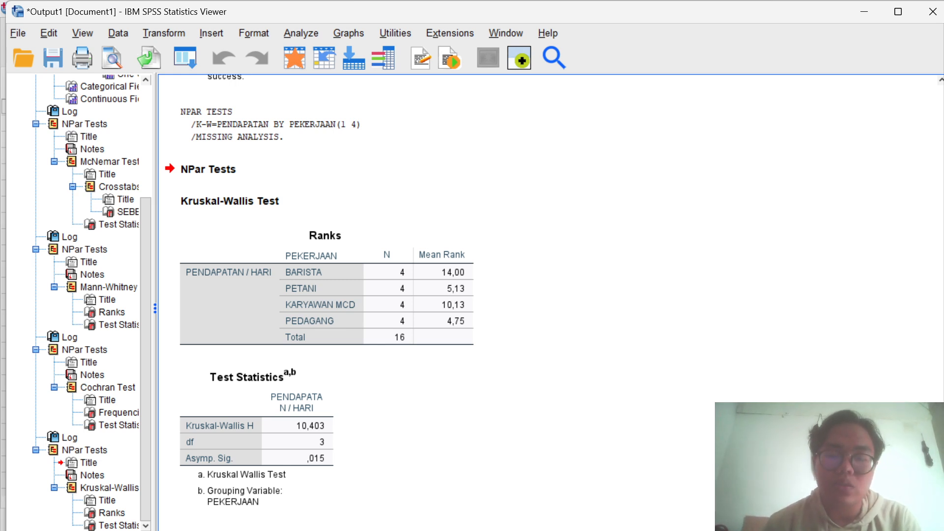
pyautogui.click(573, 522)
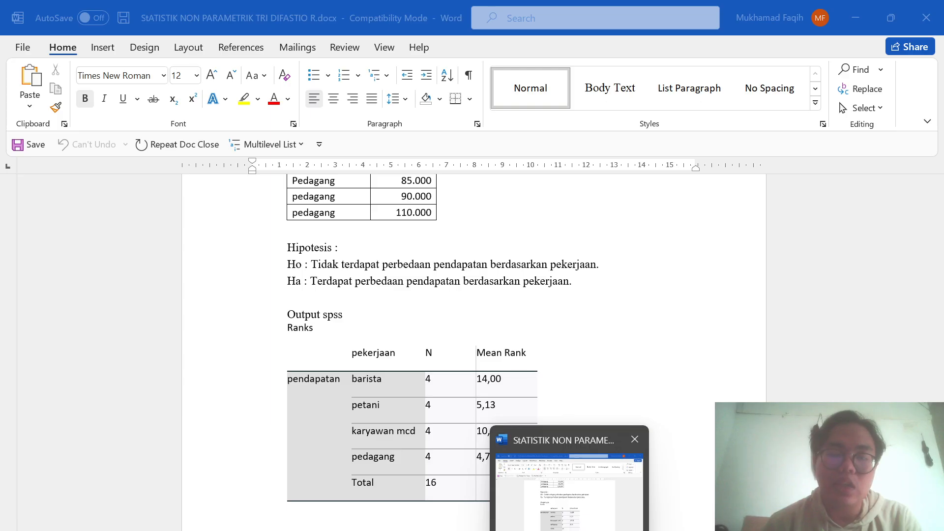
pyautogui.scroll(-20, 561, 422)
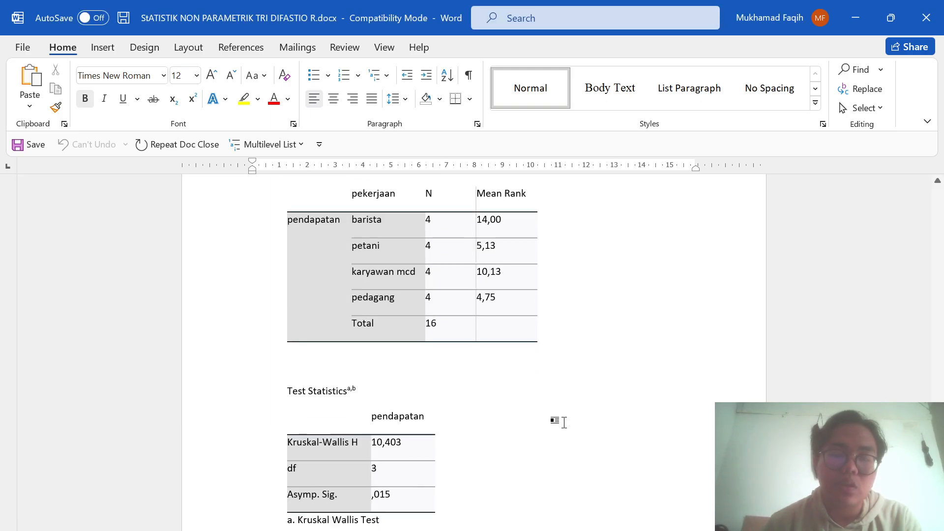
pyautogui.scroll(3, 565, 450)
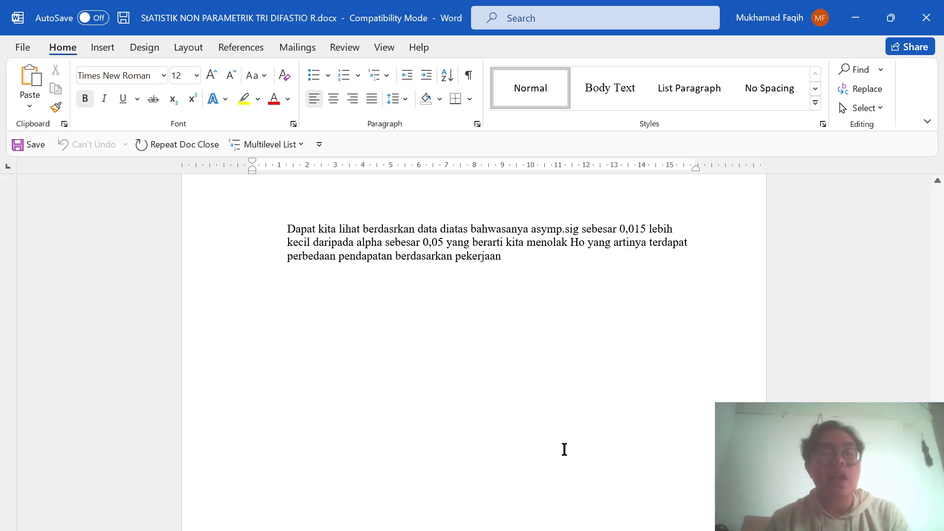
pyautogui.scroll(1, 564, 449)
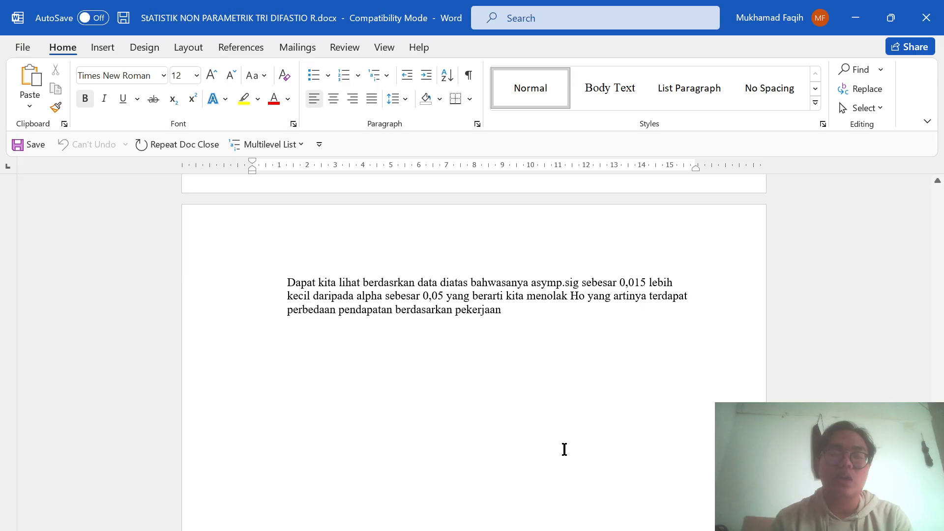
pyautogui.scroll(4, 564, 449)
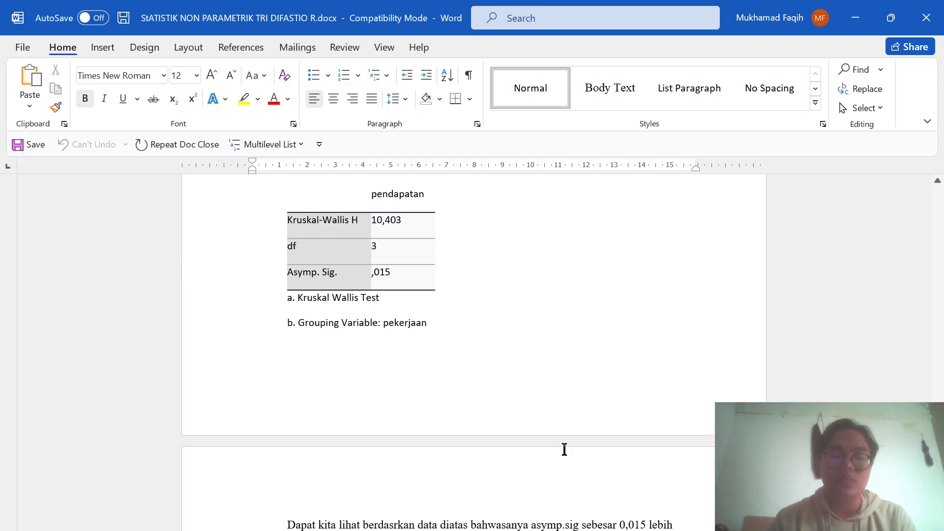
pyautogui.scroll(1, 564, 449)
# - Switch back to the SPSS output viewer and review the Kruskal-Wallis Ranks and Test Statistics tables
pyautogui.moveTo(517, 522)
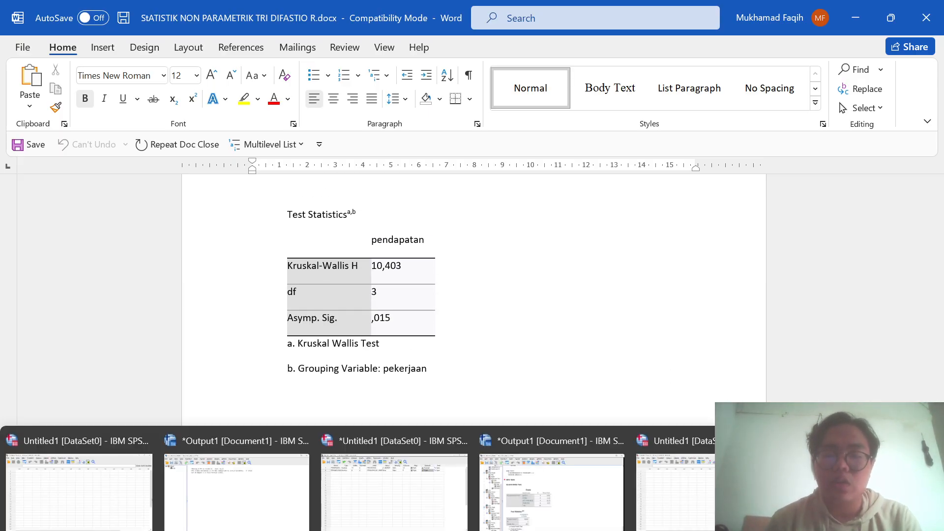
pyautogui.moveTo(405, 518)
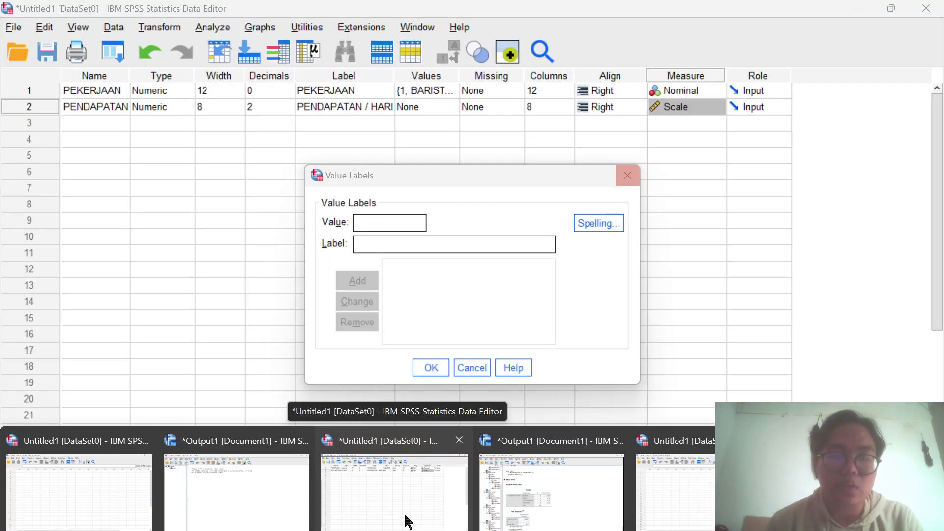
pyautogui.moveTo(184, 494)
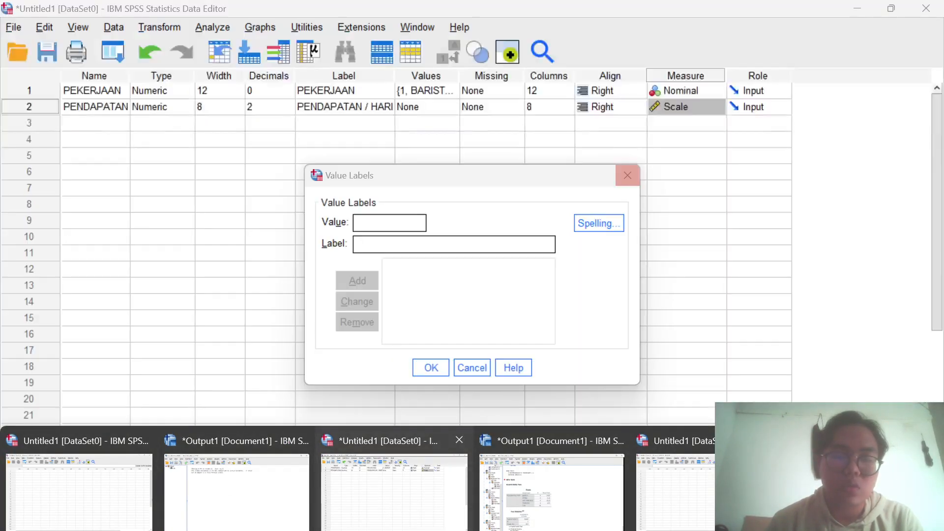
pyautogui.click(393, 491)
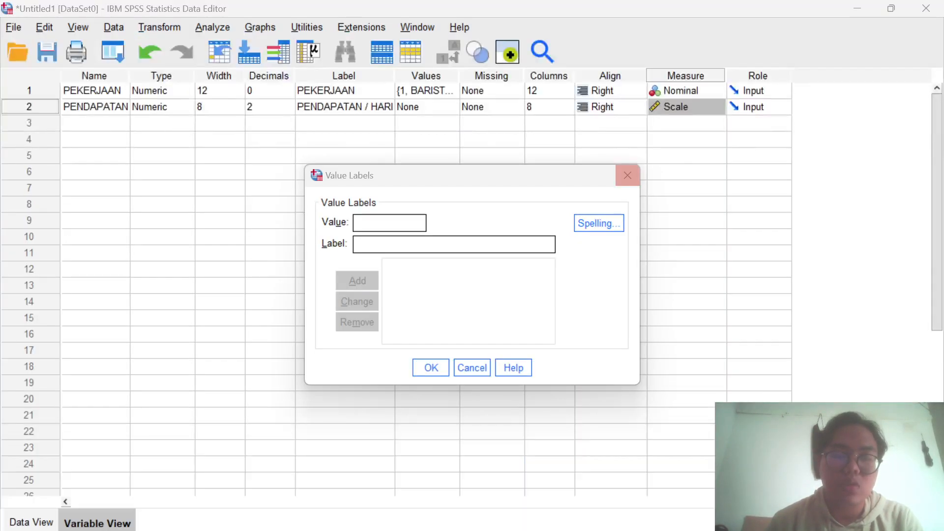
pyautogui.press('super+Tab')
pyautogui.click(394, 133)
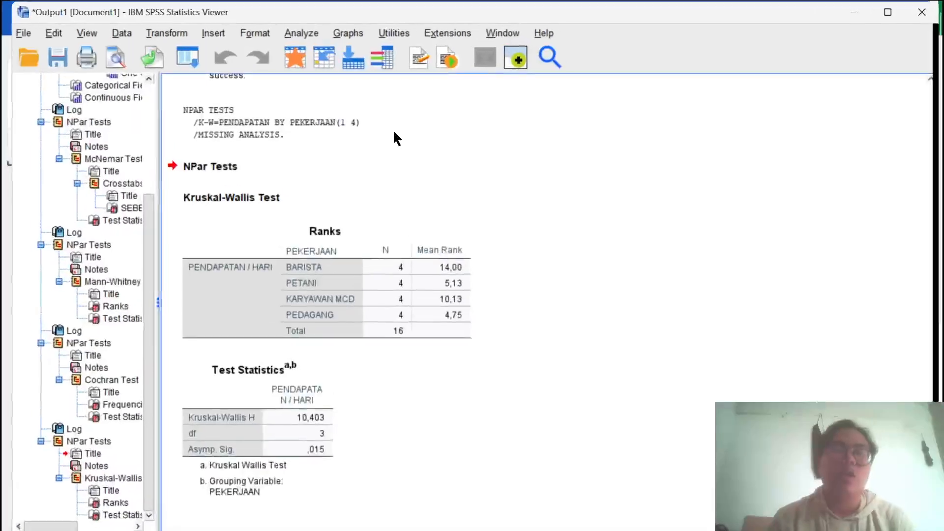
pyautogui.scroll(3, 399, 208)
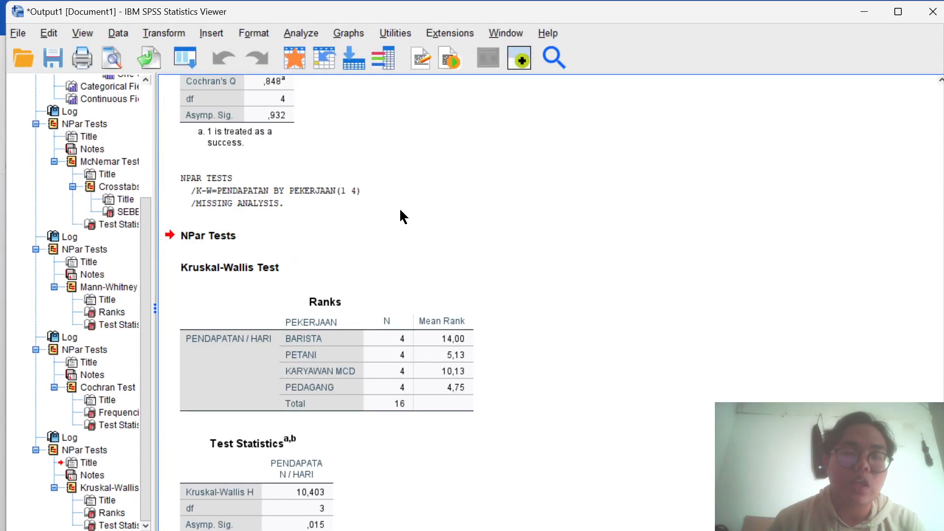
pyautogui.scroll(-3, 400, 210)
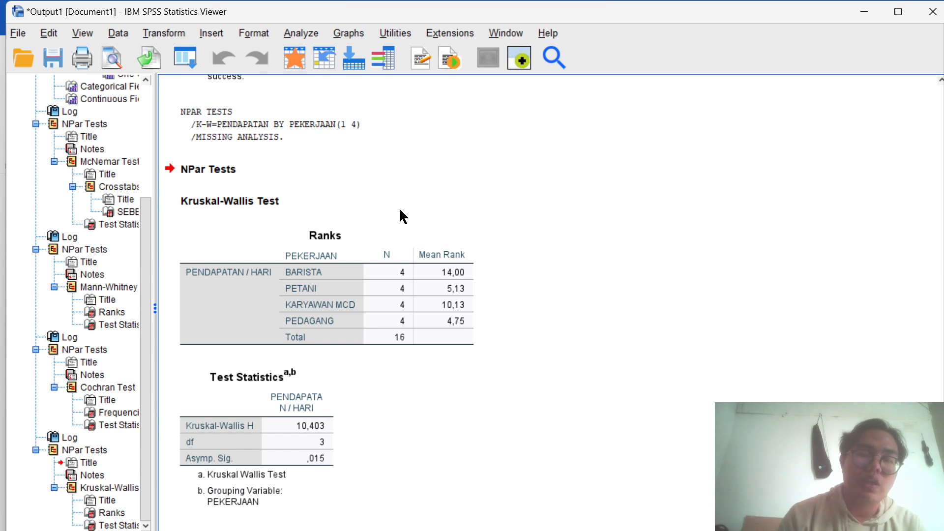
# - Save the output as a viewer file in the statistik non parametik folder, named UJI followed by the student's full name
pyautogui.hotkey('ctrl', 's')
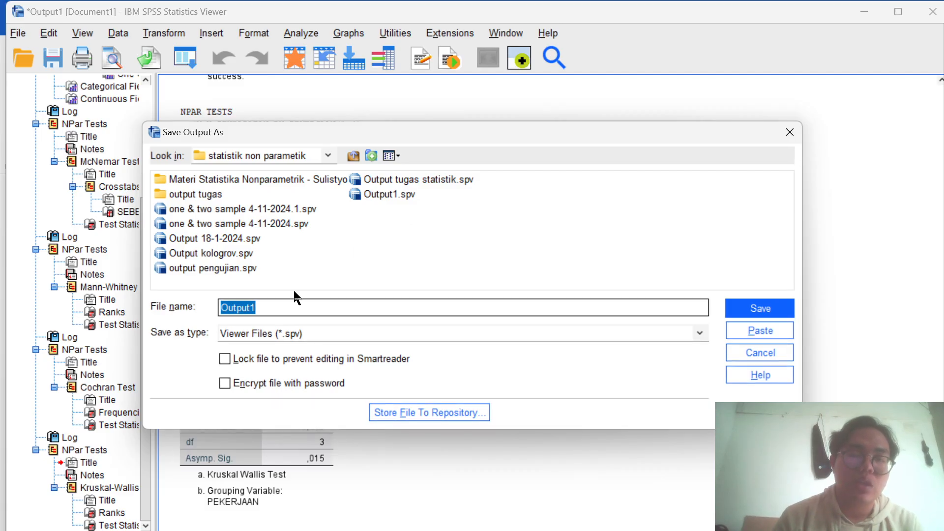
pyautogui.click(279, 303)
pyautogui.press('BackSpace')
pyautogui.press('BackSpace')
pyautogui.press('BackSpace')
pyautogui.press('BackSpace')
pyautogui.press('BackSpace')
pyautogui.press('BackSpace')
pyautogui.press('BackSpace')
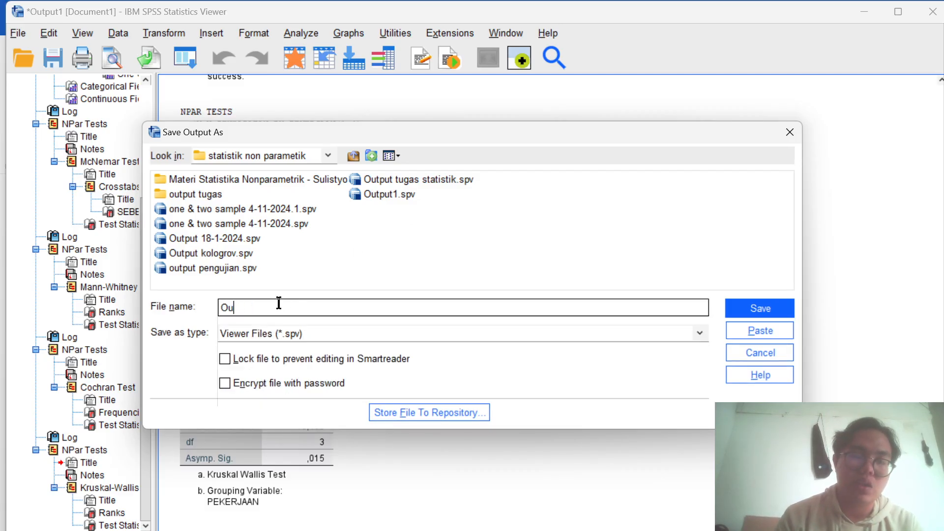
pyautogui.write('UJI')
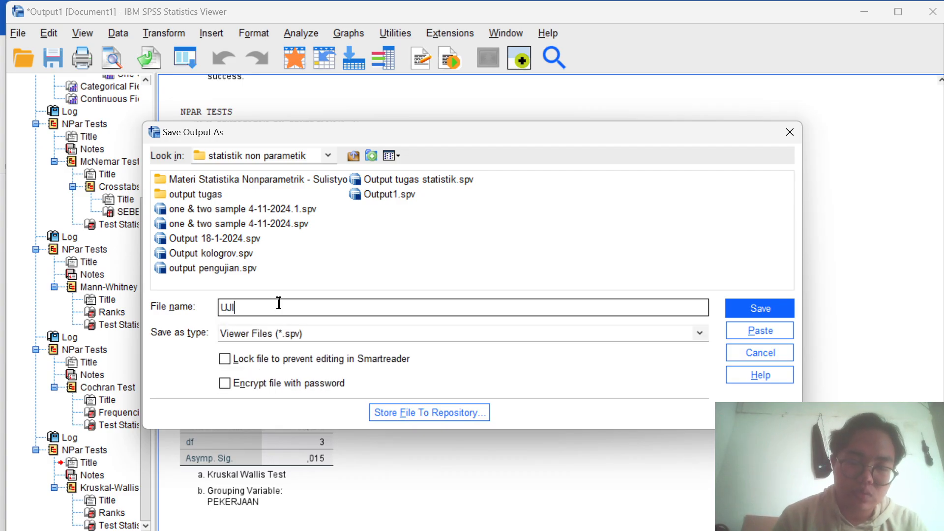
pyautogui.press('capslock')
pyautogui.write('t')
pyautogui.press('capslock')
pyautogui.write('R')
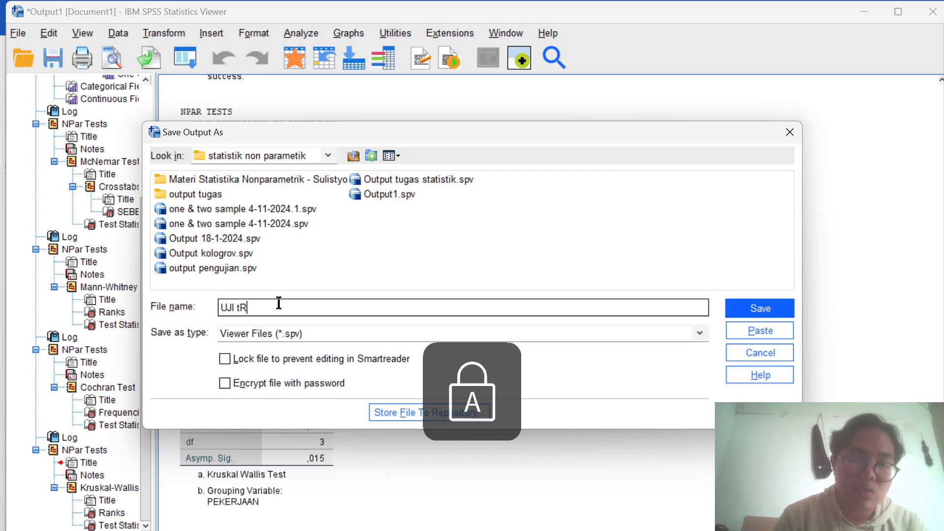
pyautogui.press('BackSpace')
pyautogui.press('BackSpace')
pyautogui.write('TR')
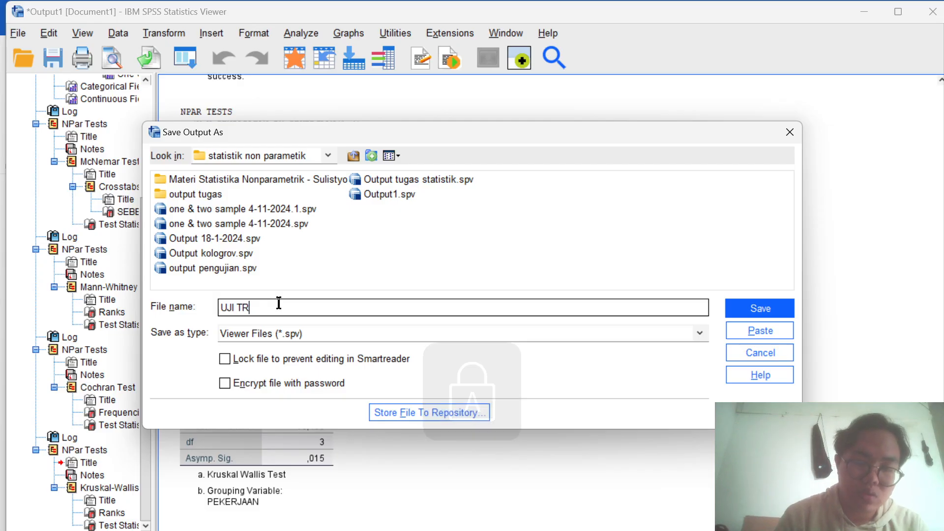
pyautogui.write('I DIFA')
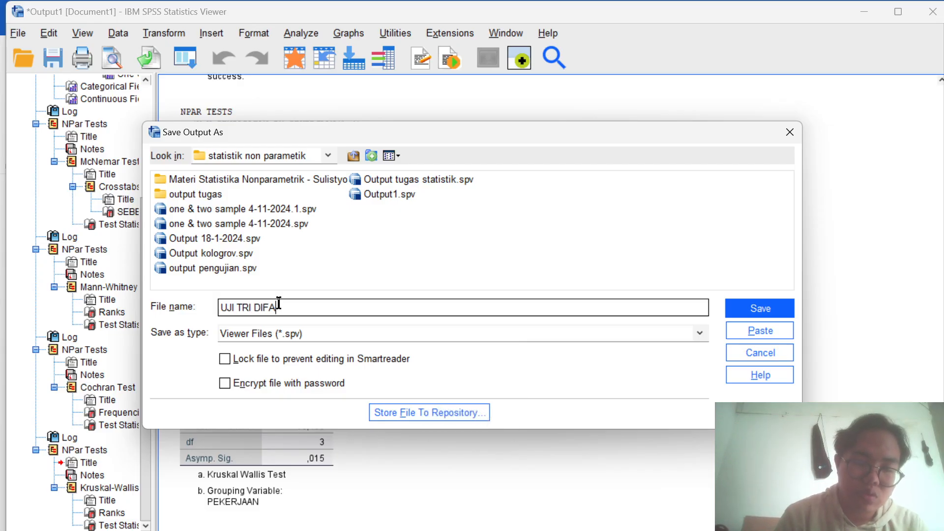
pyautogui.write('STIO R')
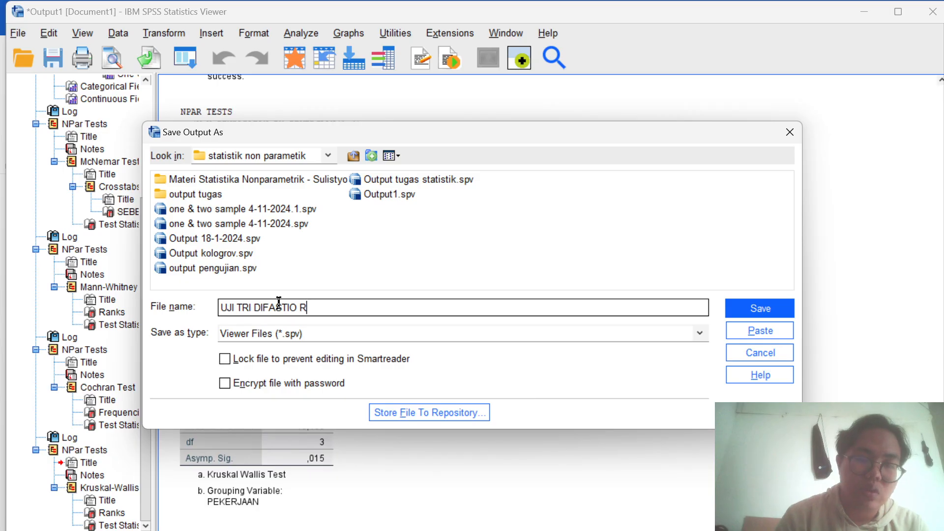
pyautogui.click(760, 309)
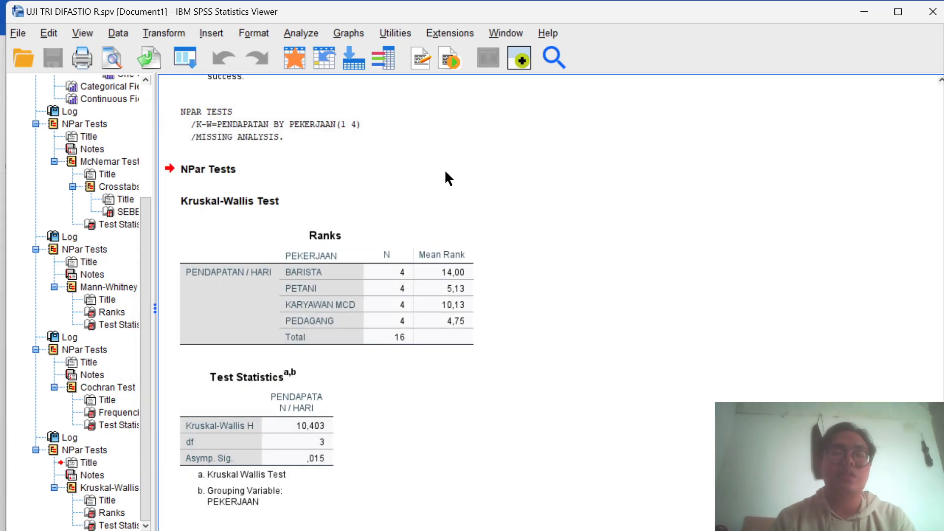
# - Look back through the saved output, from the earlier charts and the Mann-Whitney and Cochran results to the Kruskal-Wallis test
pyautogui.scroll(15, 486, 138)
pyautogui.scroll(3, 489, 142)
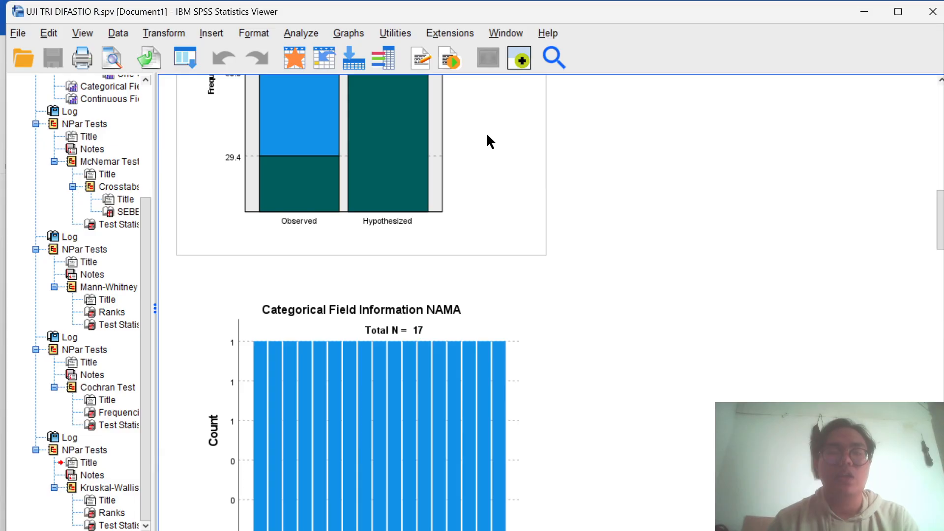
pyautogui.scroll(-18, 489, 141)
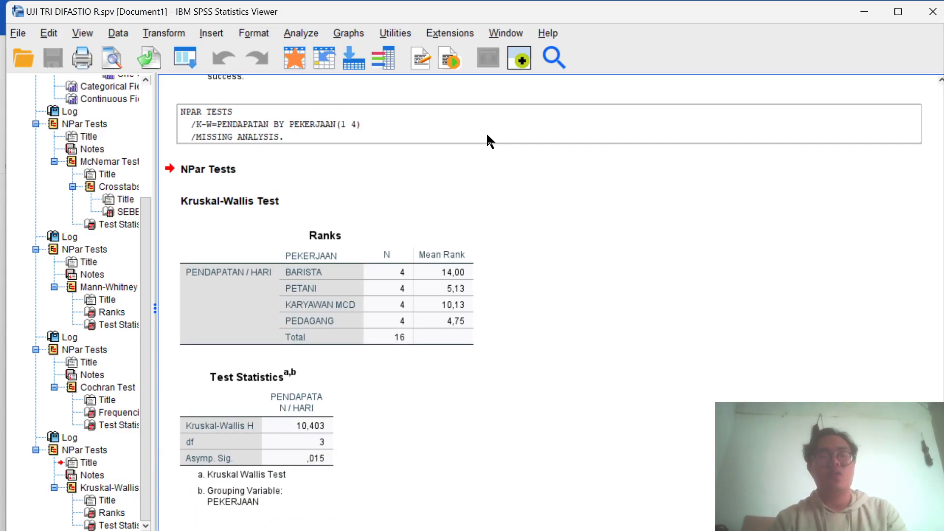
pyautogui.scroll(10, 488, 136)
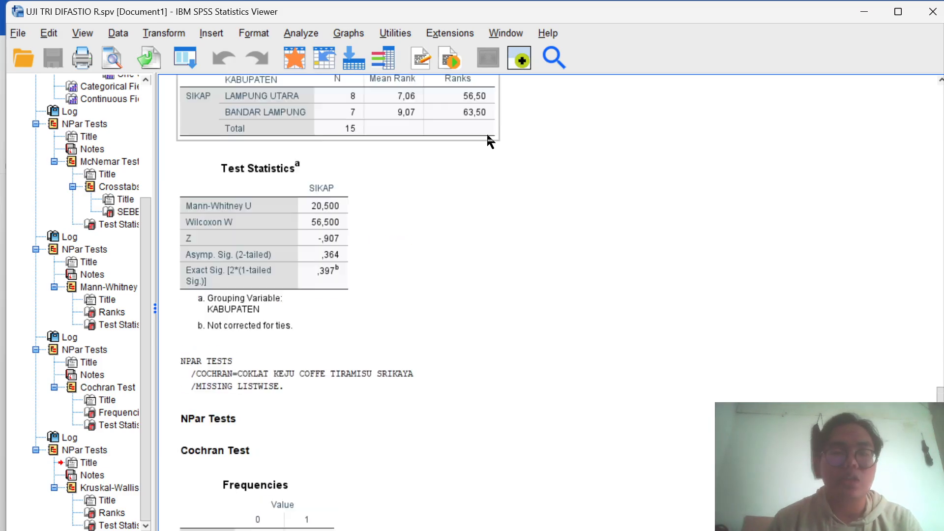
pyautogui.scroll(3, 488, 140)
pyautogui.scroll(-9, 488, 141)
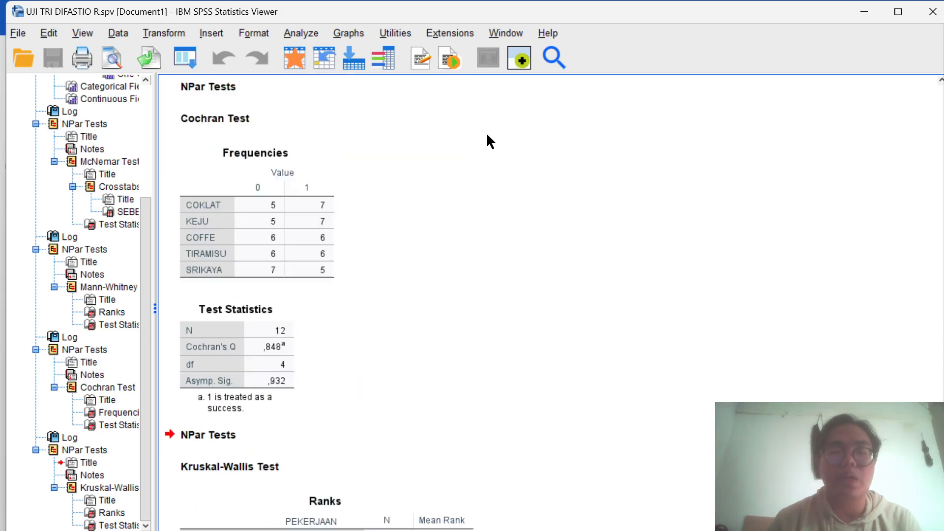
pyautogui.scroll(-5, 490, 141)
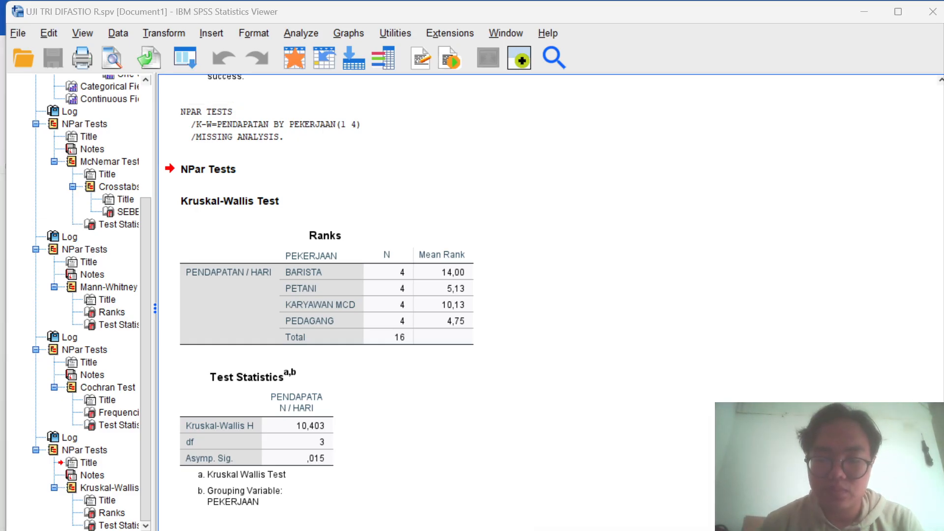
pyautogui.click(630, 530)
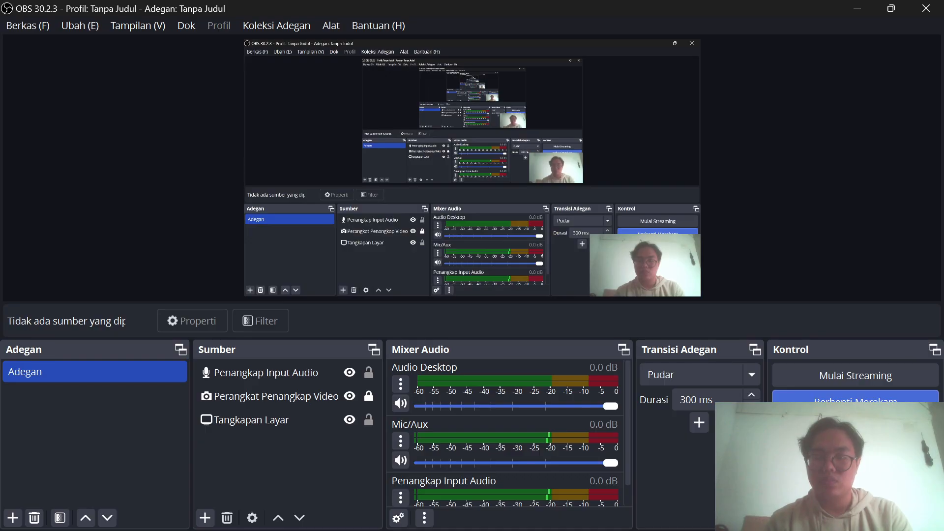